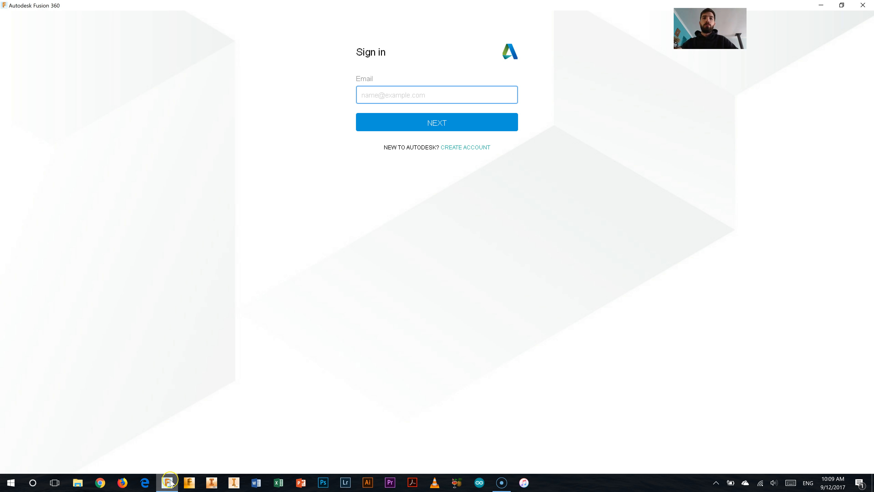
mouse_move(178, 474)
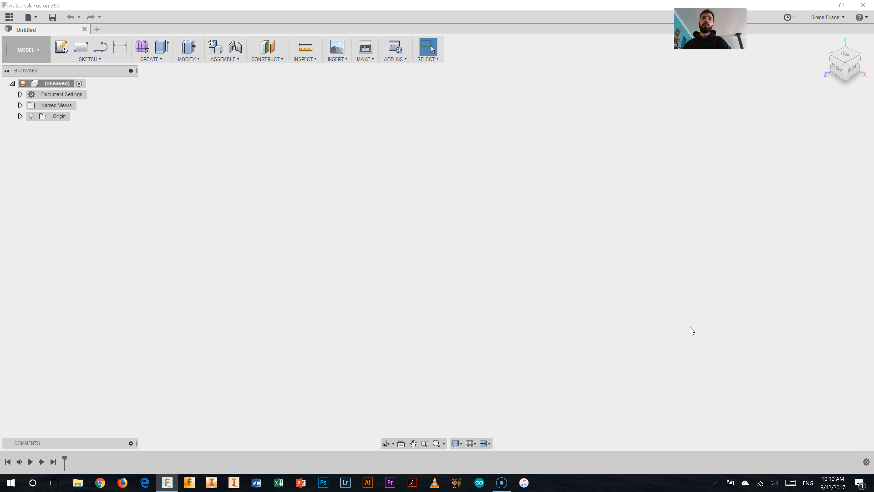
click(678, 297)
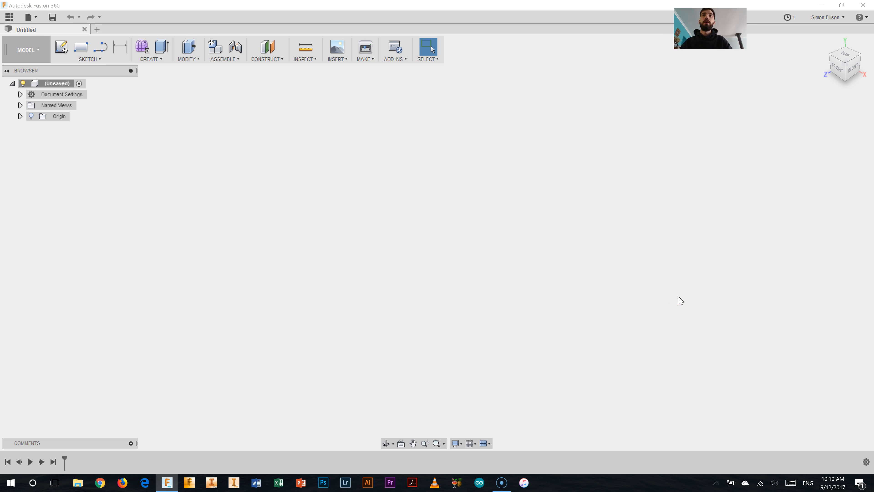
click(574, 224)
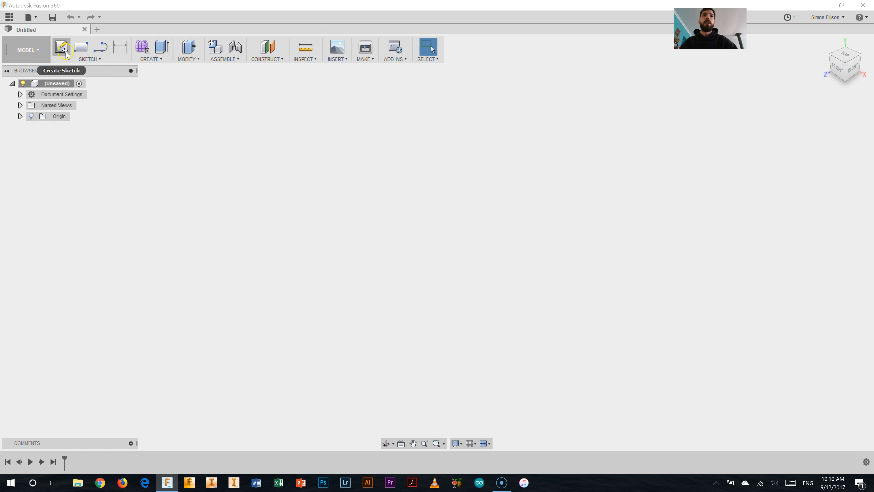
click(88, 58)
click(162, 58)
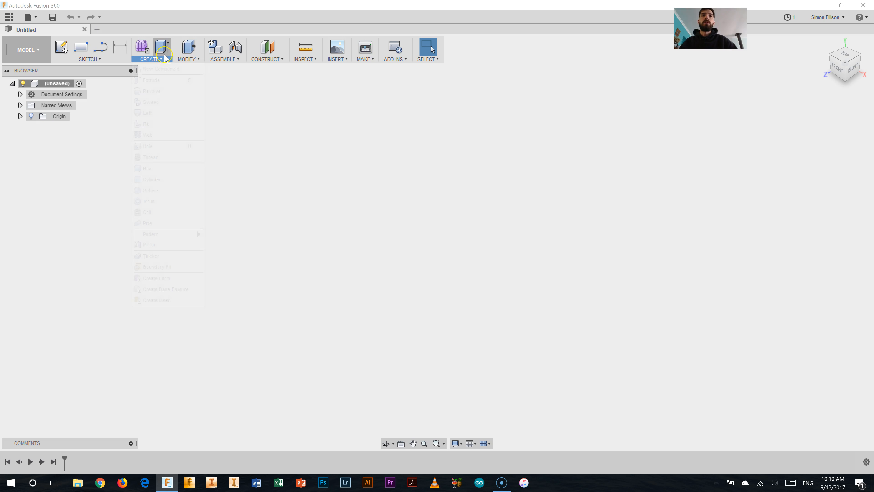
click(184, 60)
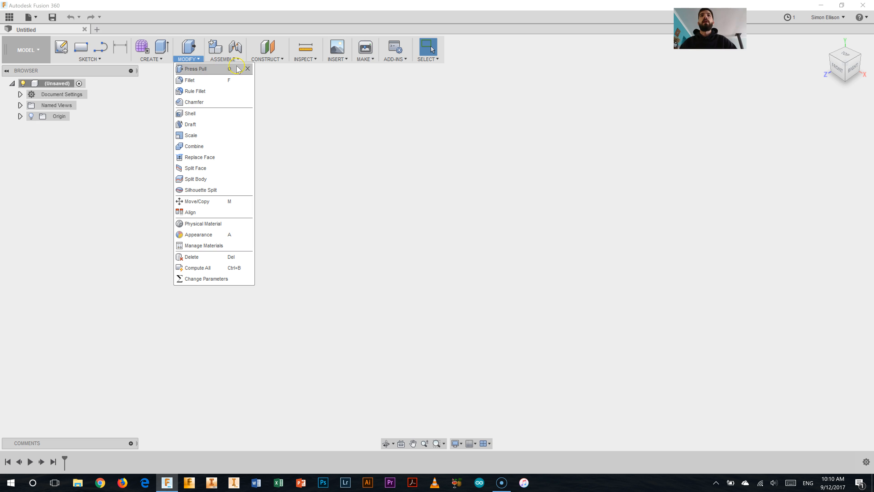
click(225, 59)
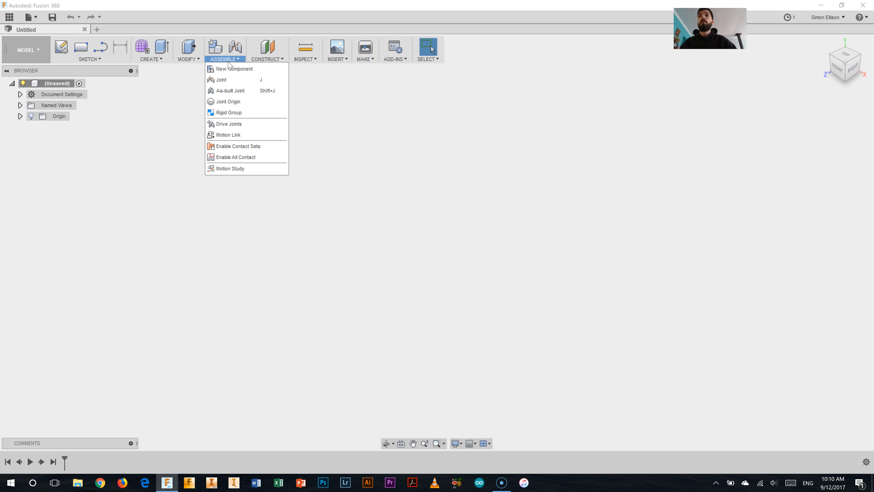
click(268, 59)
click(305, 59)
click(276, 60)
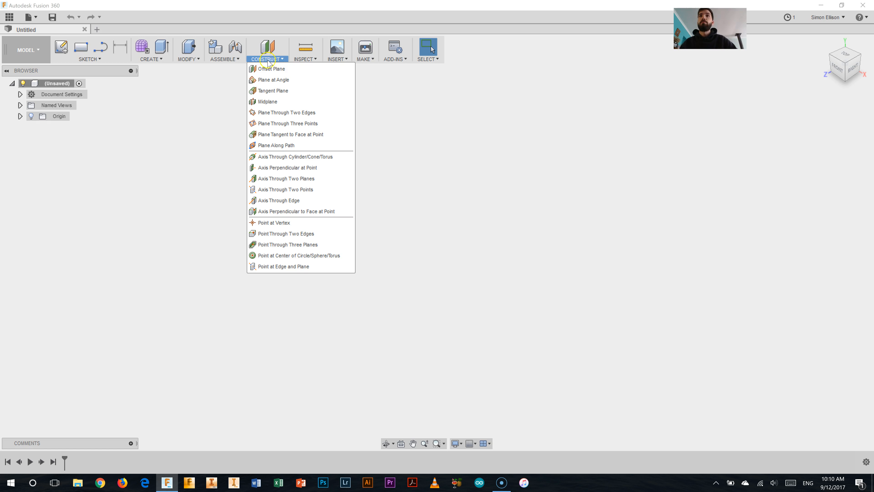
click(446, 52)
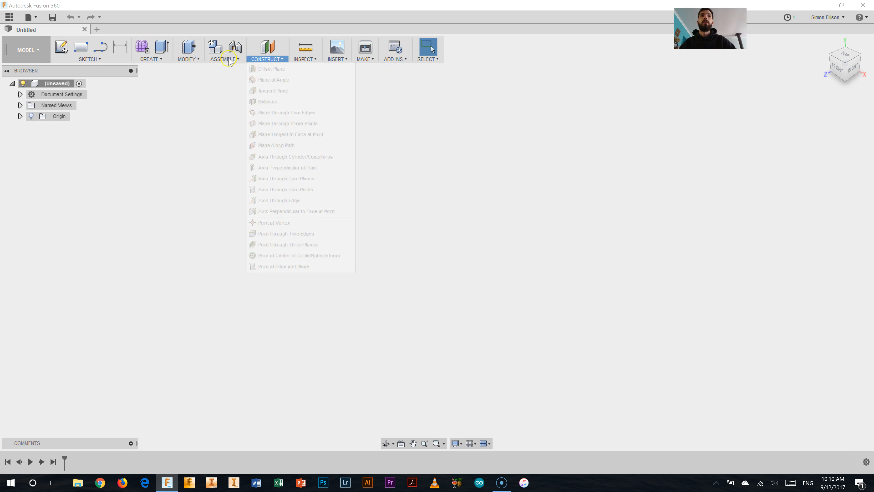
click(90, 59)
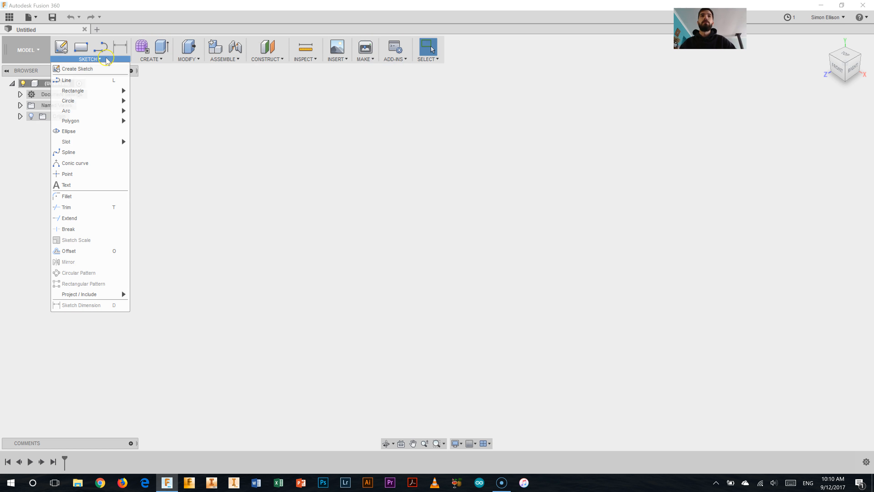
click(229, 124)
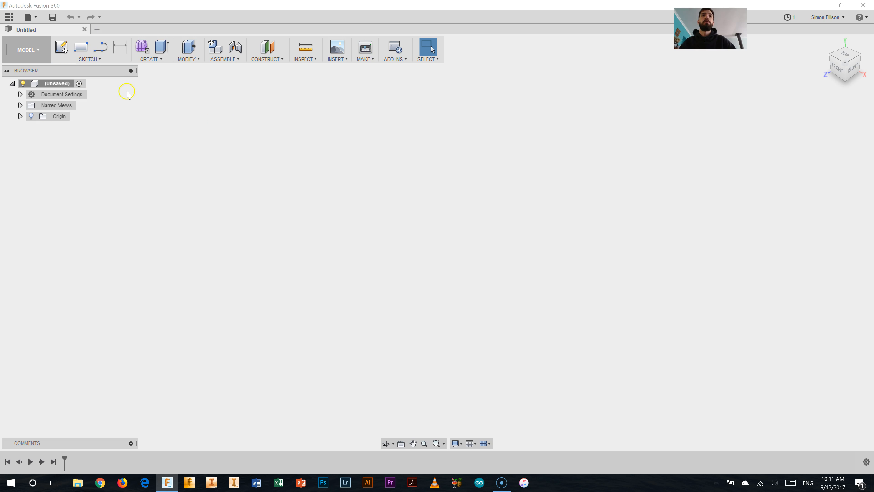
click(39, 51)
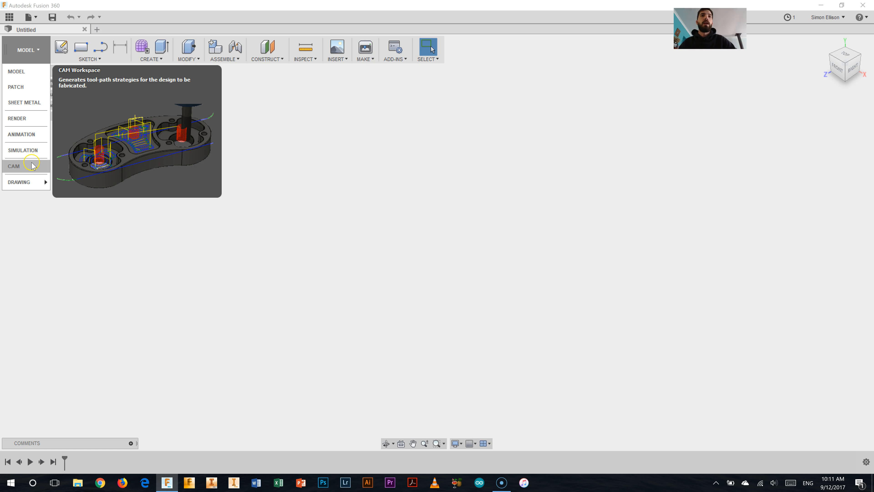
mouse_move(27, 188)
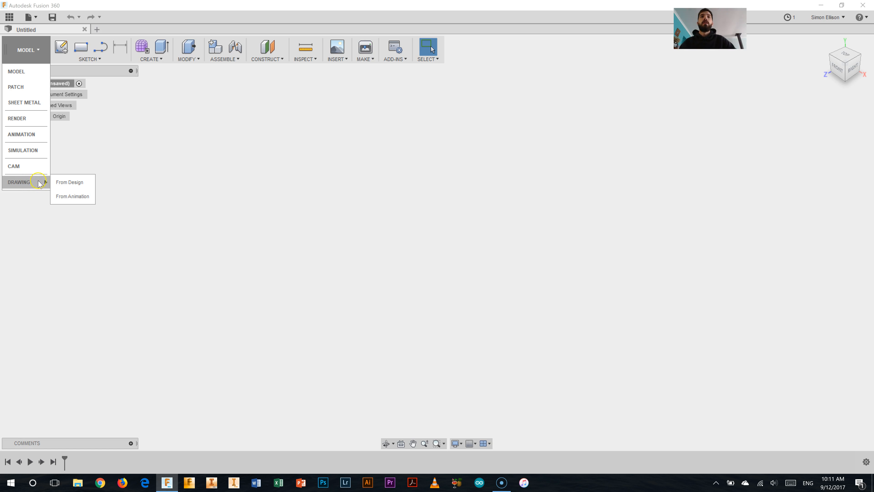
mouse_move(56, 138)
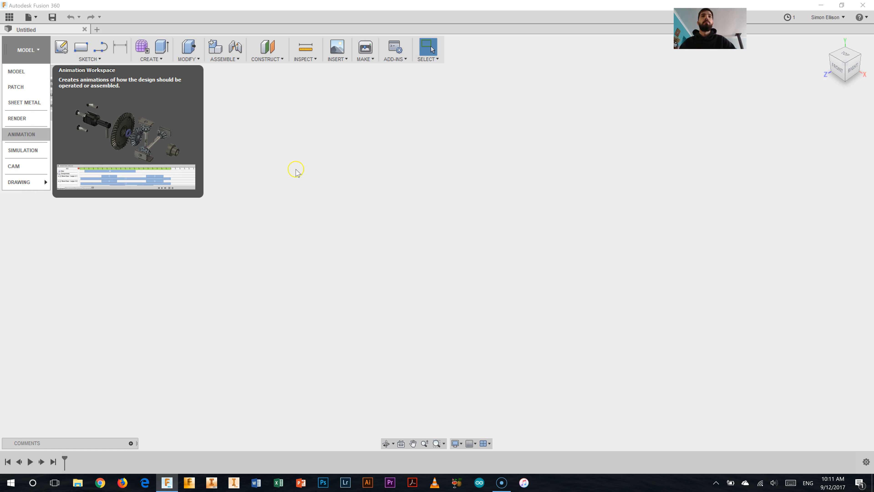
click(306, 172)
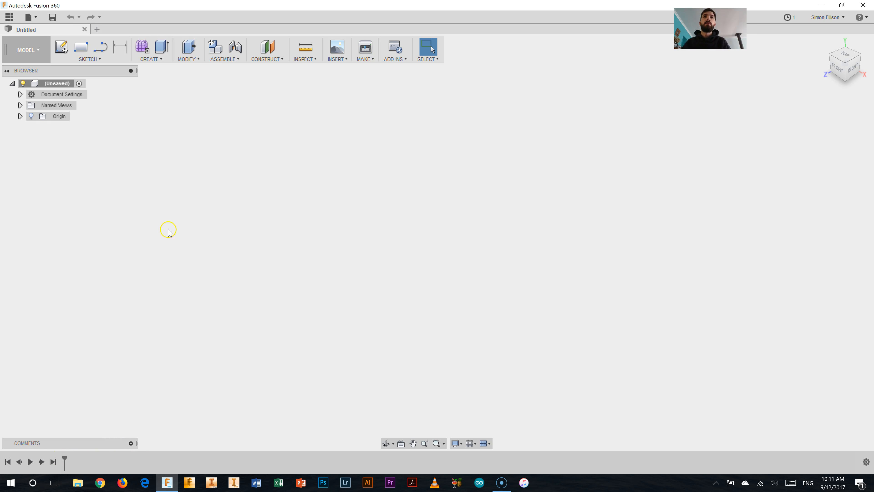
Look through the current project's saved designs and the list of available projects, and return to the empty design.
click(15, 20)
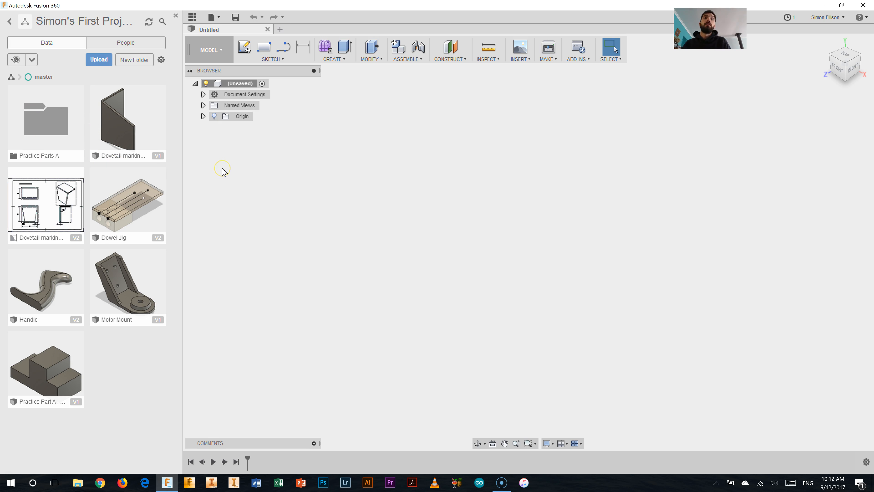
click(114, 76)
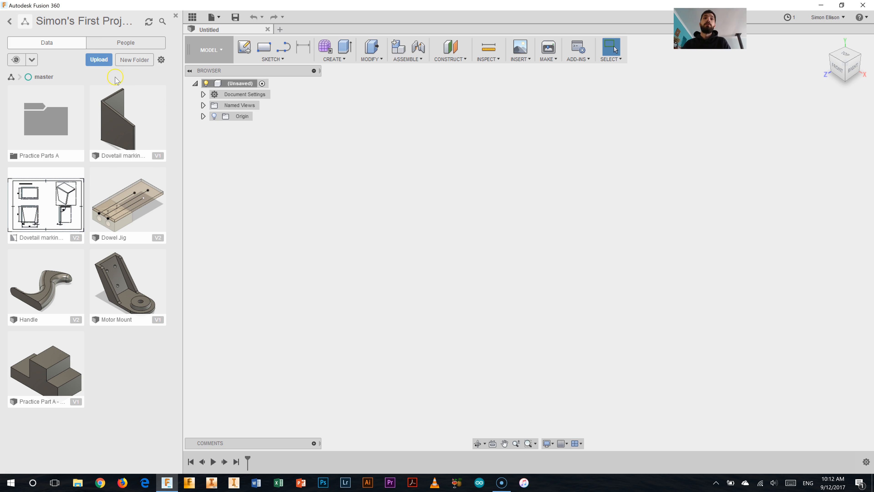
click(10, 22)
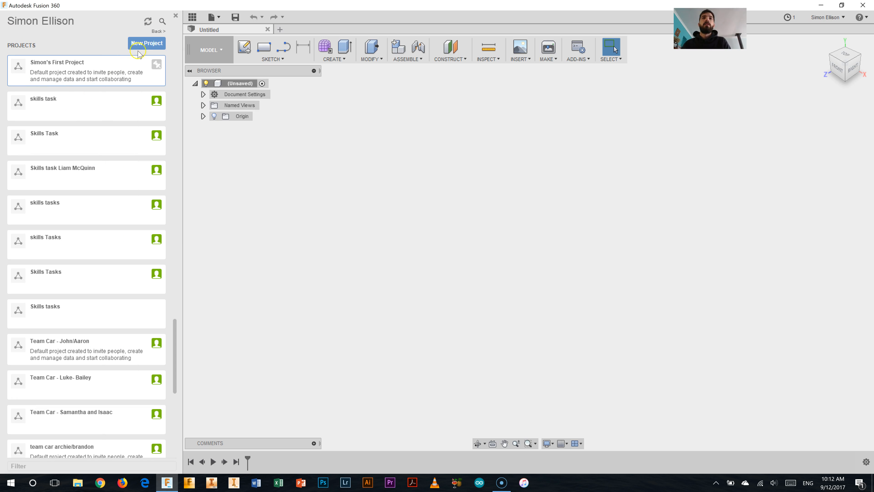
click(176, 16)
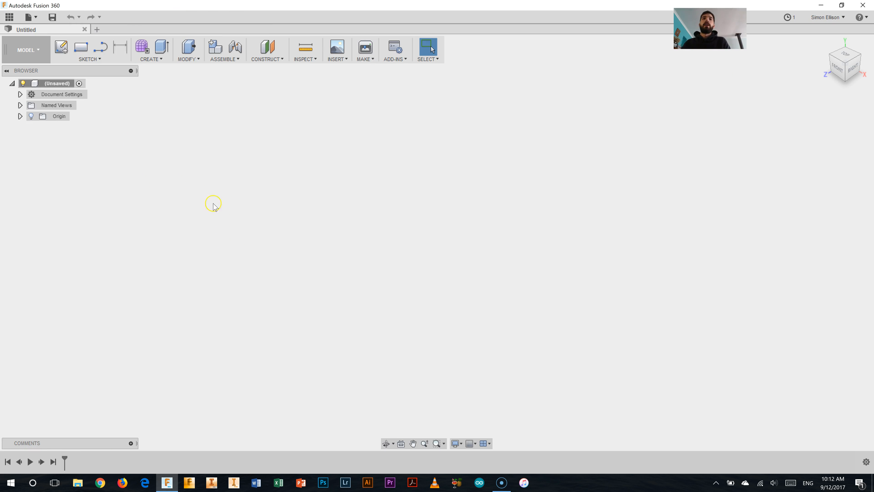
Create a new sketch on the front vertical origin plane.
click(64, 48)
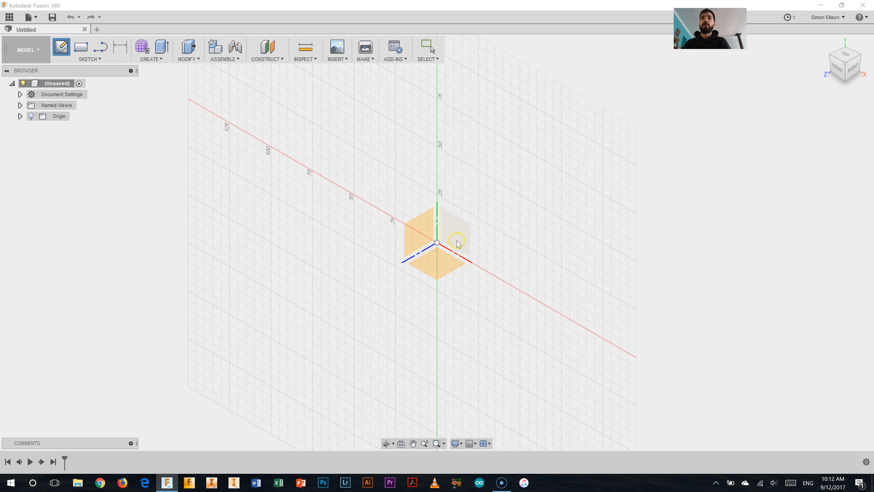
click(431, 249)
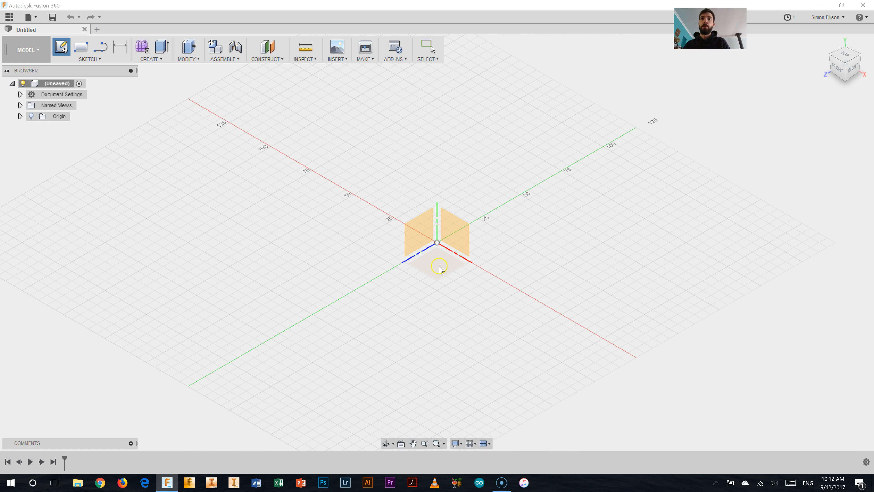
click(455, 234)
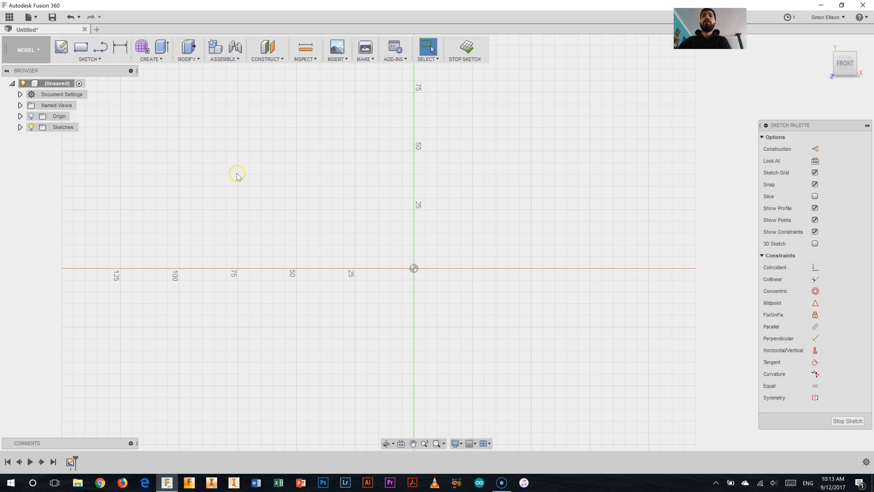
Sketch a 100 mm by 100 mm center rectangle centred on the origin.
click(109, 60)
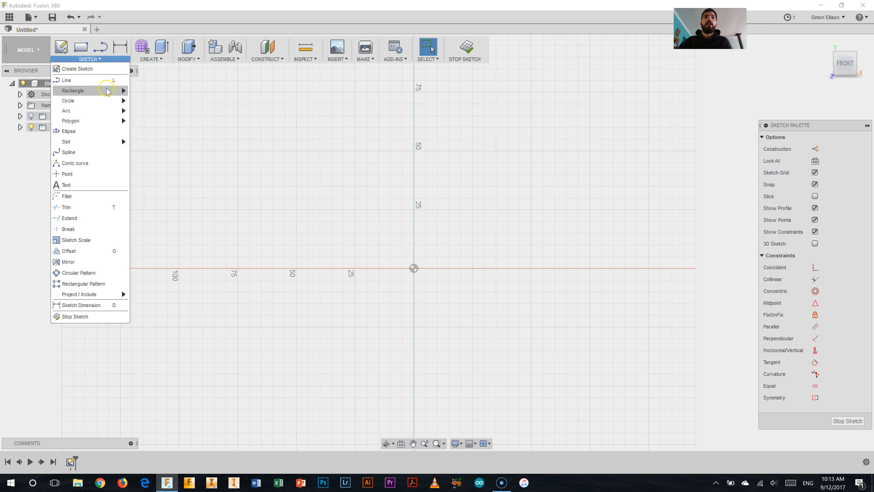
mouse_move(109, 91)
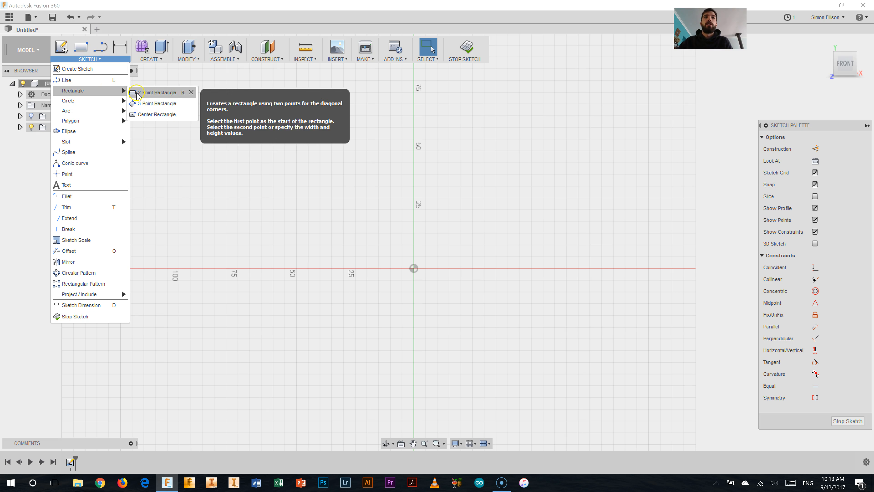
click(151, 115)
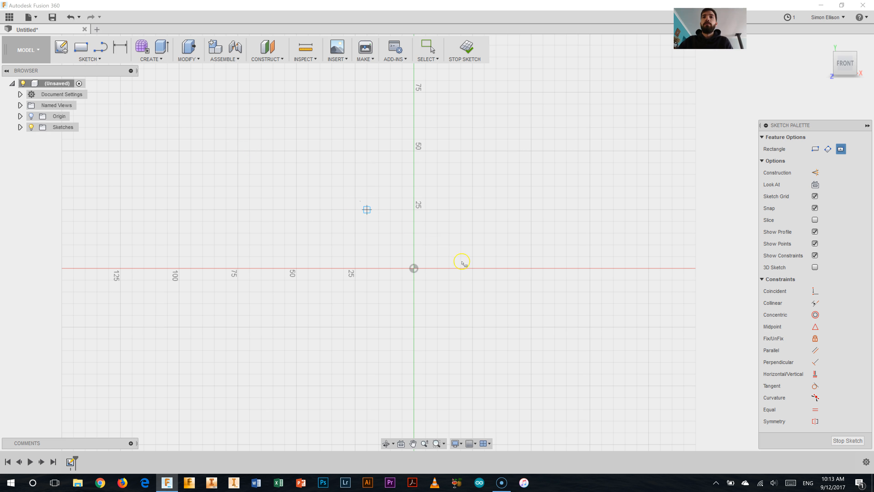
click(413, 268)
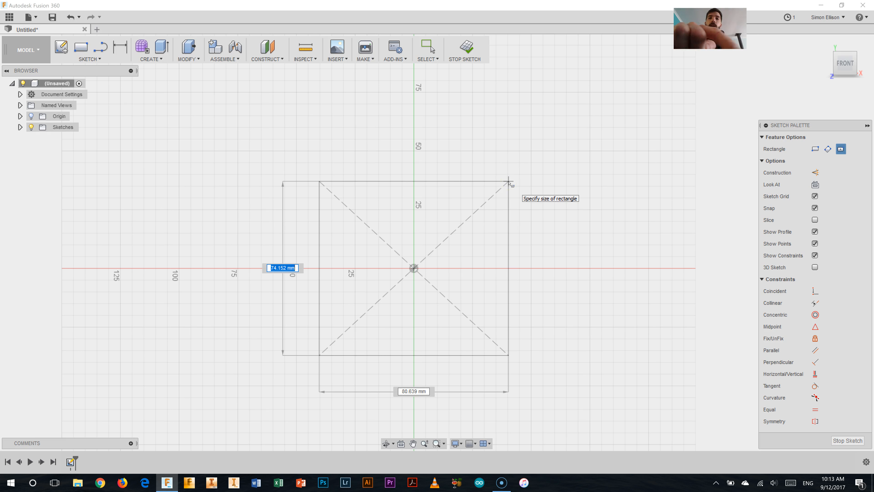
text(100)
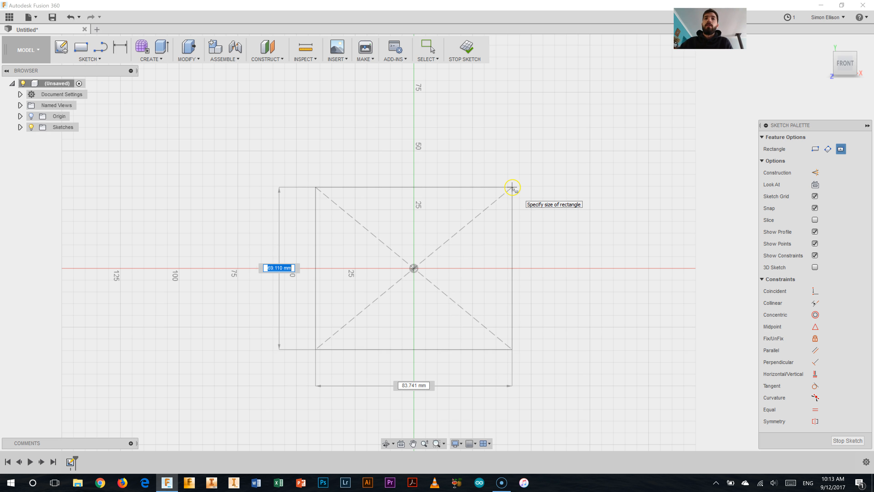
text(1)
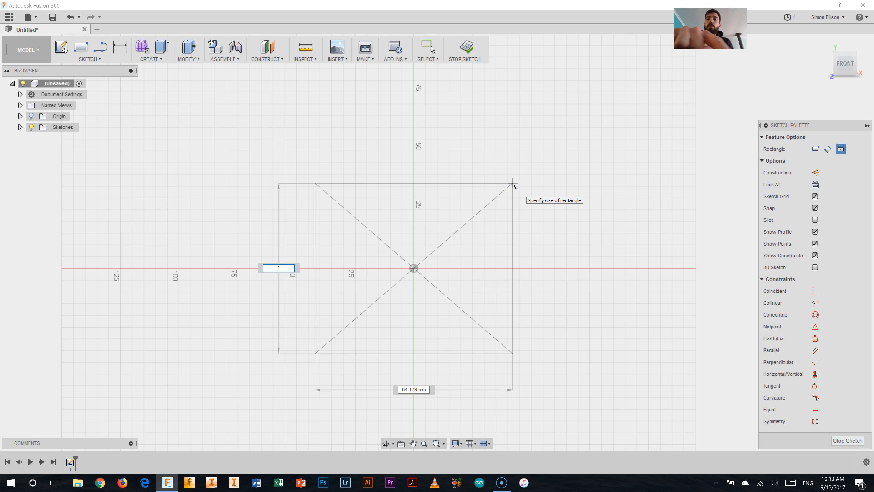
text(00)
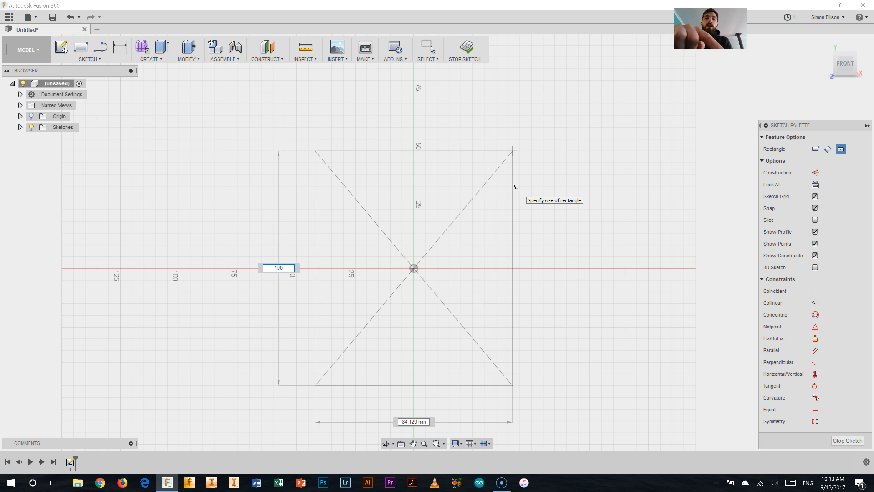
key(Tab)
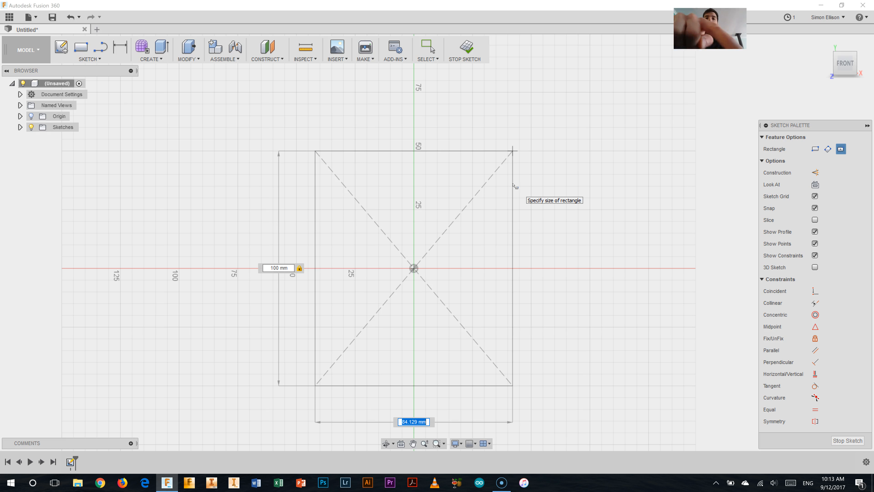
text(100)
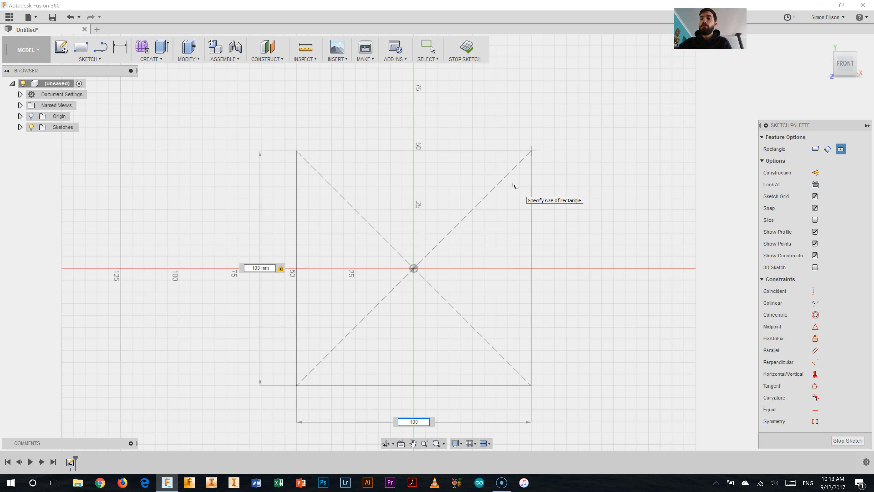
key(Return)
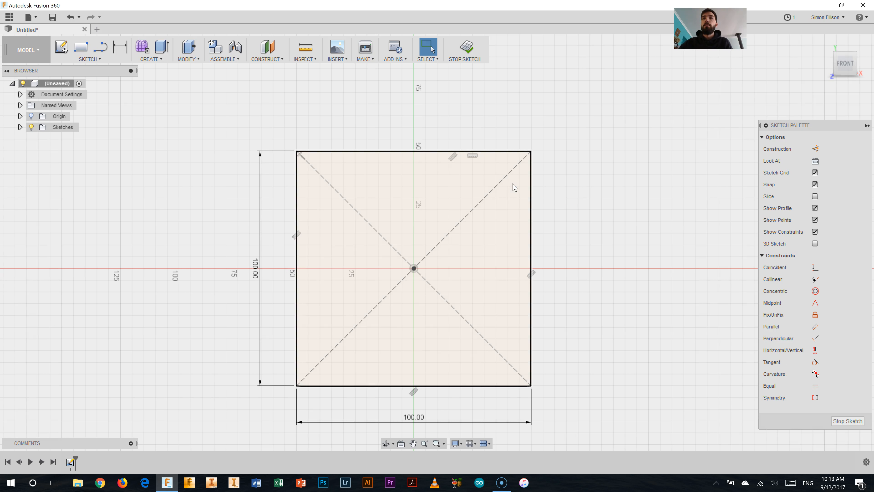
click(639, 204)
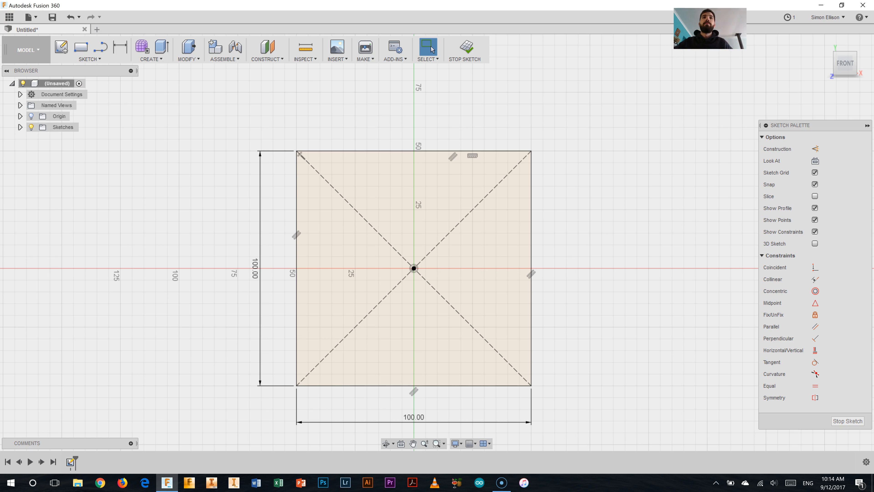
Draw a 50 mm vertical line from the rectangle's centre to the midpoint of its top edge.
click(100, 47)
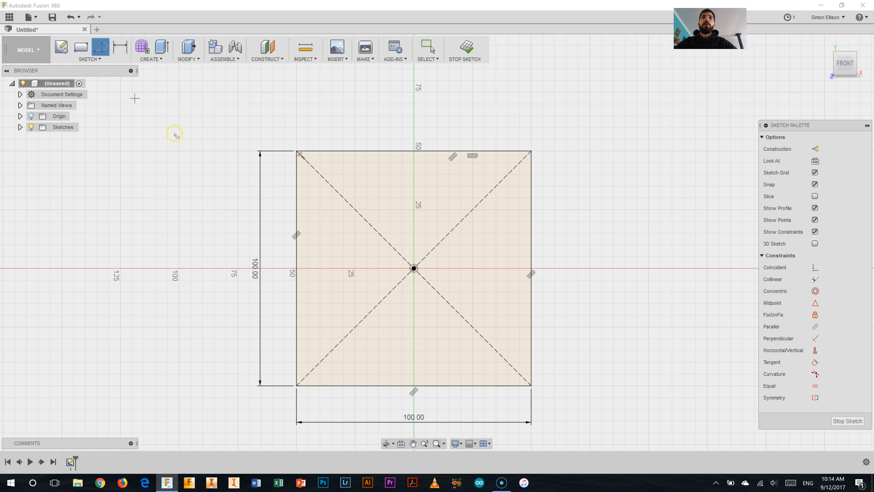
click(414, 268)
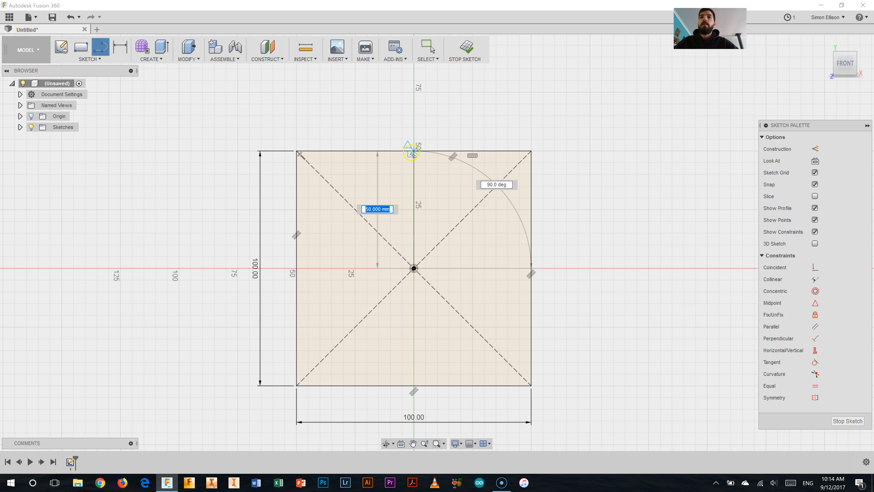
key(Escape)
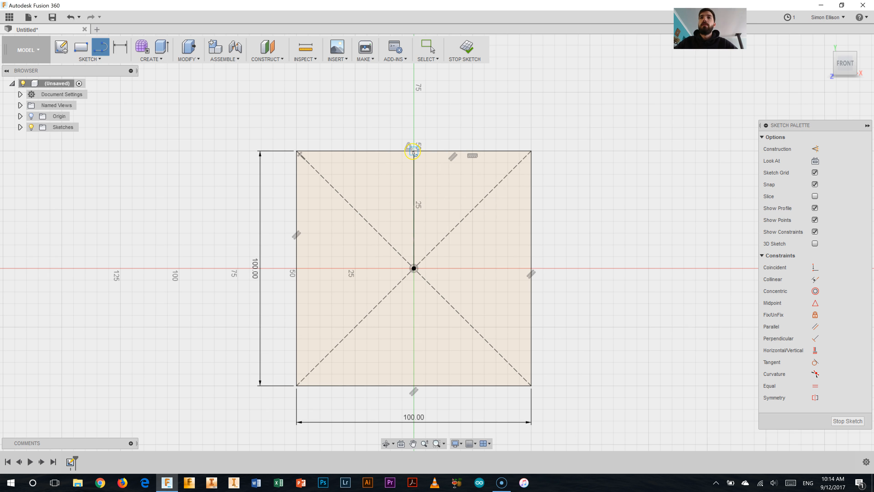
Draw a 50 mm line from the origin, rising to the right at about 31° above horizontal.
click(102, 48)
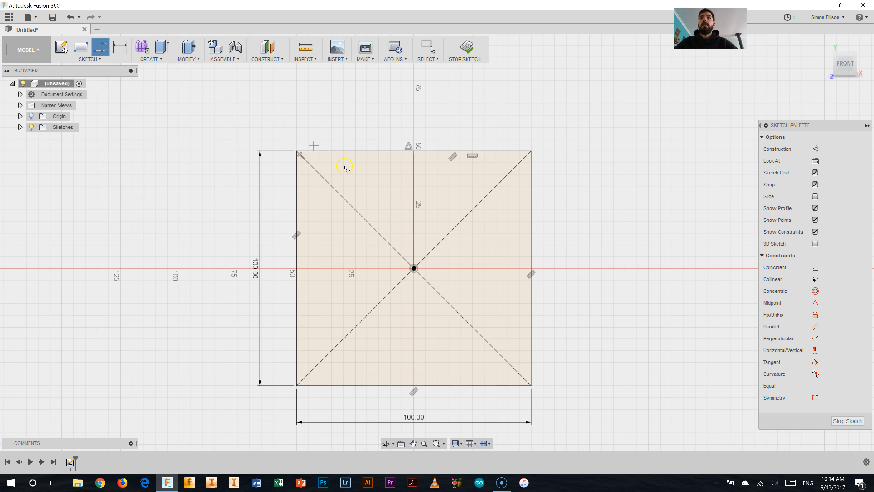
click(414, 269)
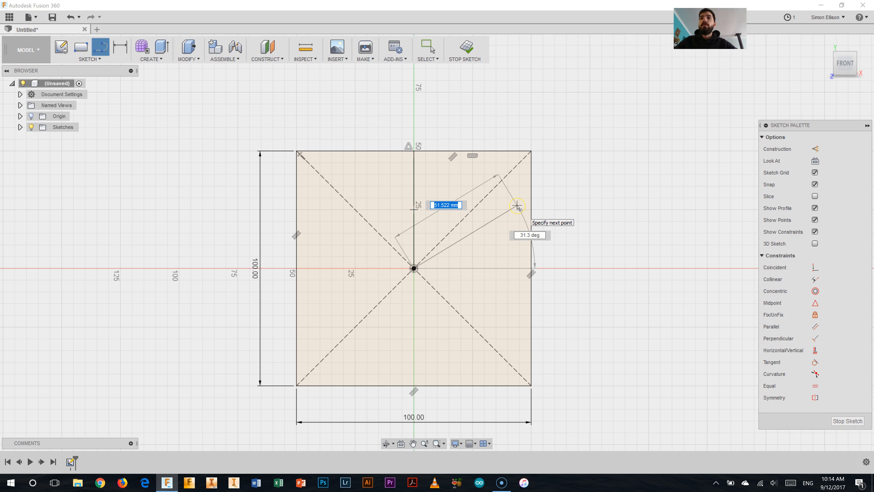
text(50)
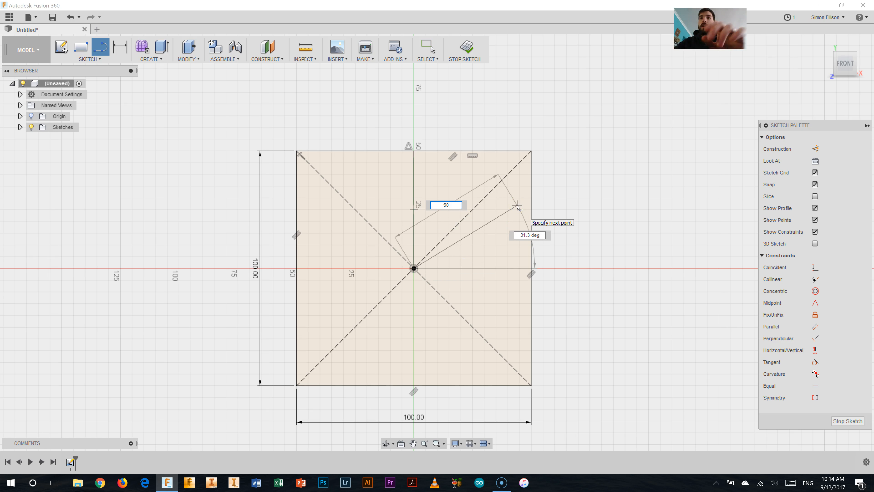
key(Return)
key(Escape)
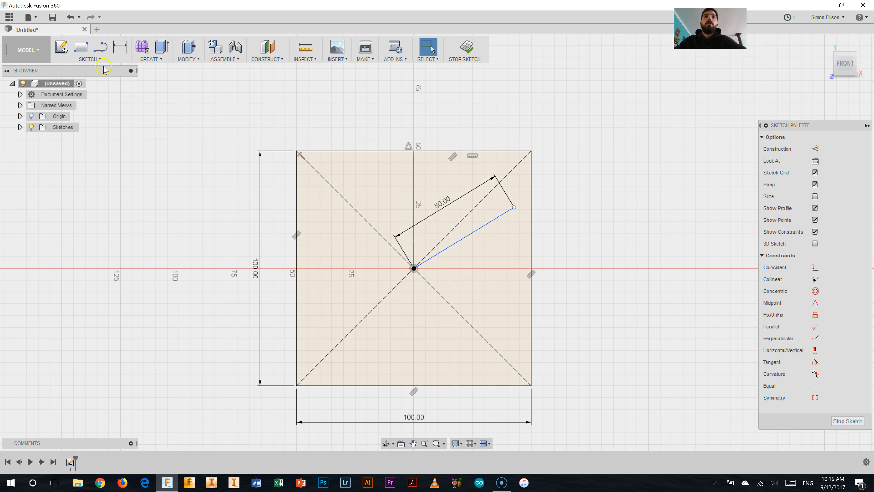
Dimension the angle between the vertical centre line and the slanted line as 60°.
click(99, 61)
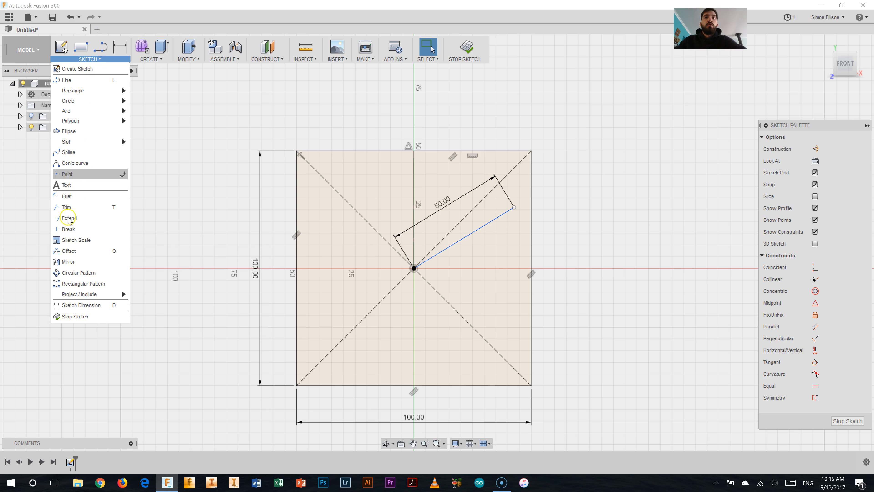
click(70, 307)
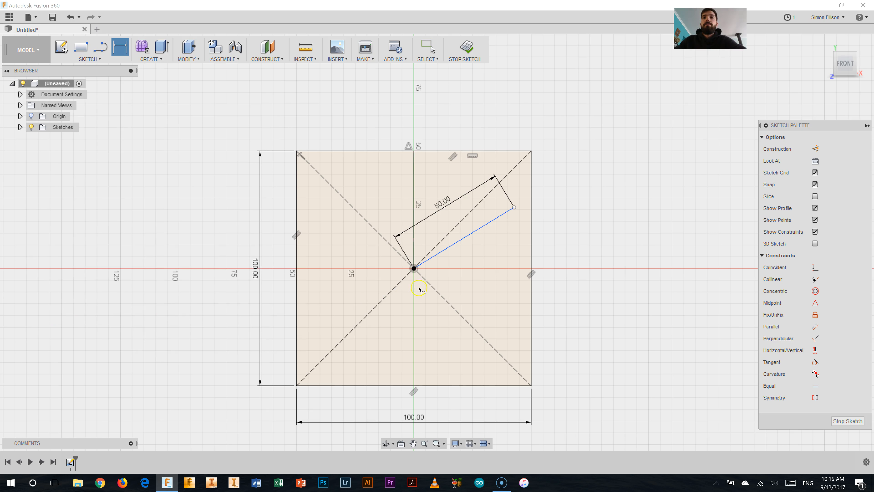
click(414, 192)
click(489, 223)
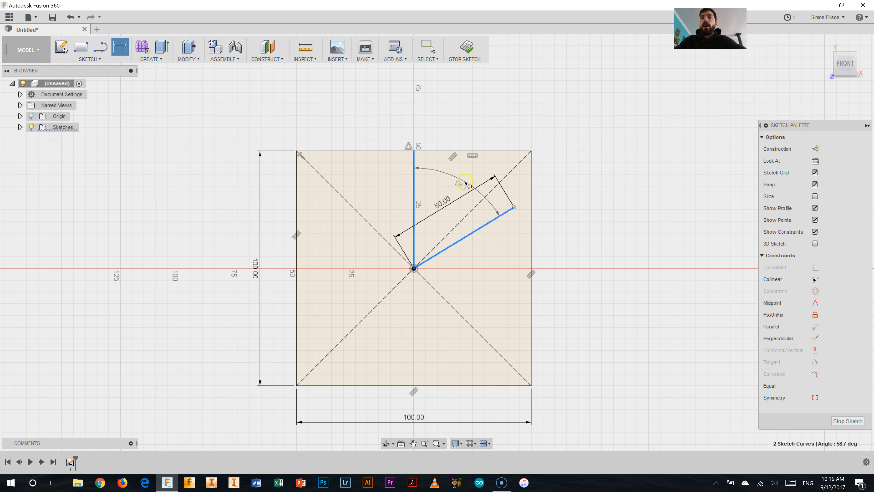
click(466, 183)
text(6)
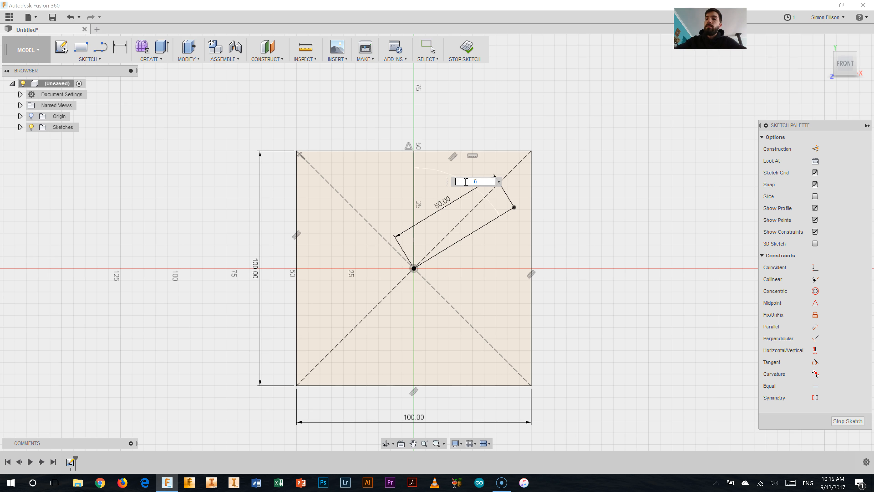
text(0)
key(Return)
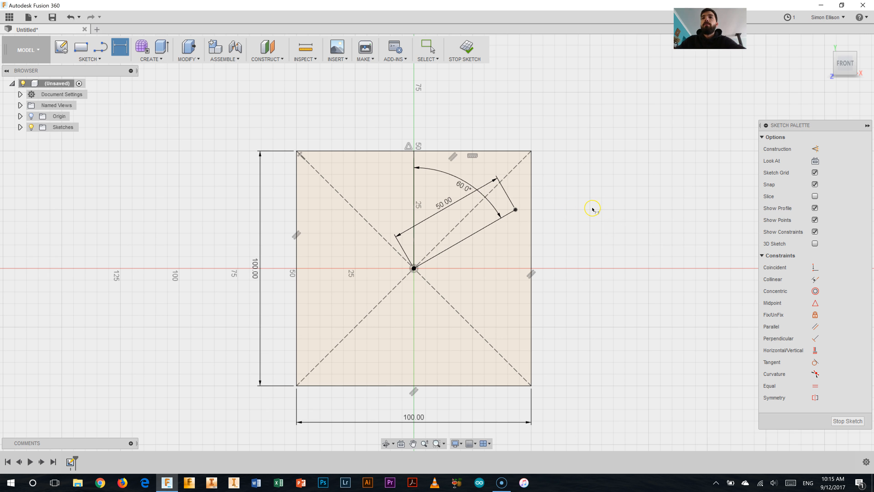
key(Escape)
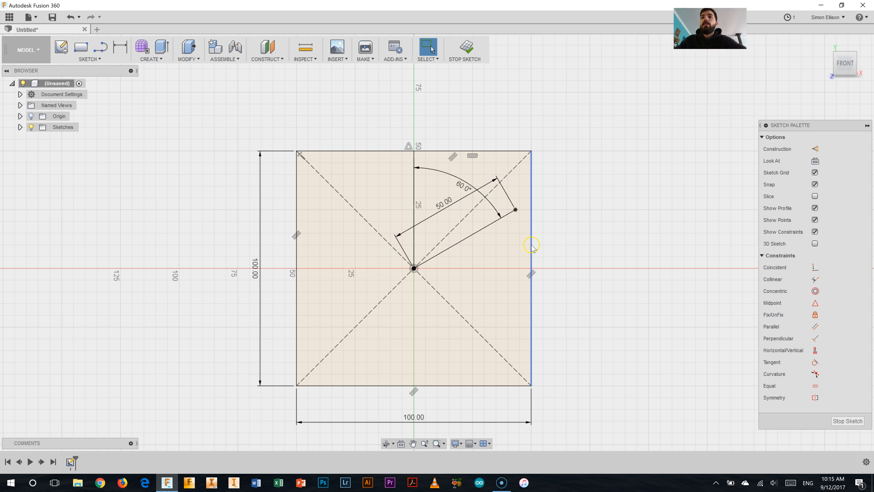
Delete the bottom edge of the square.
click(510, 277)
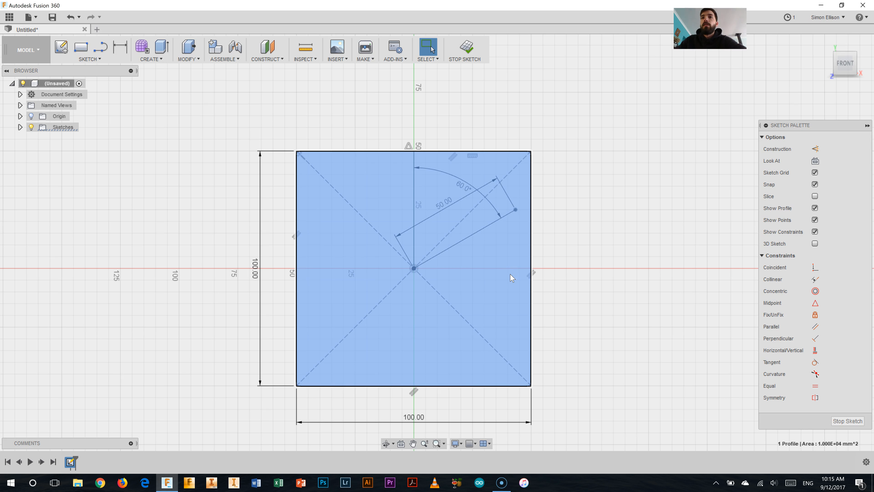
key(Escape)
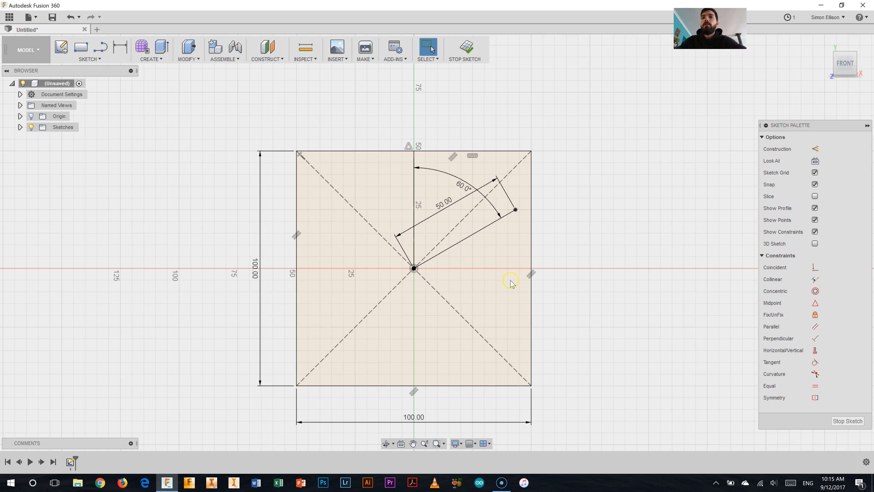
click(483, 384)
key(Escape)
click(483, 385)
right_click(480, 386)
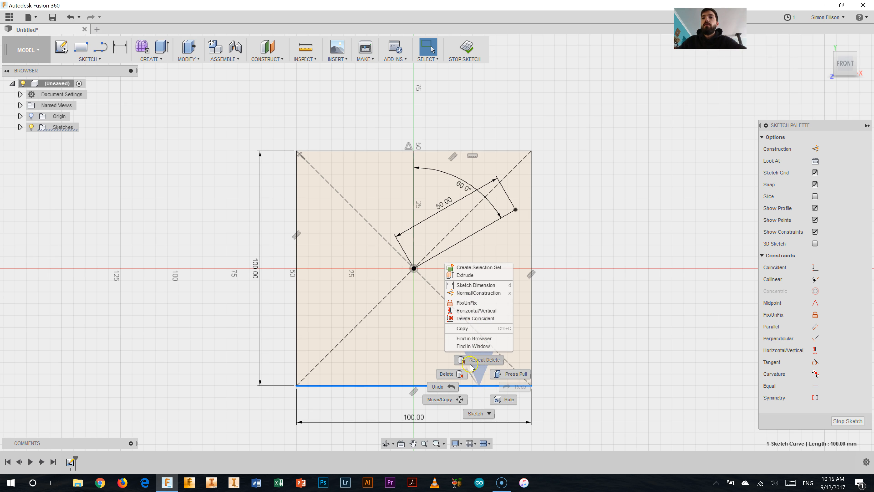
click(454, 373)
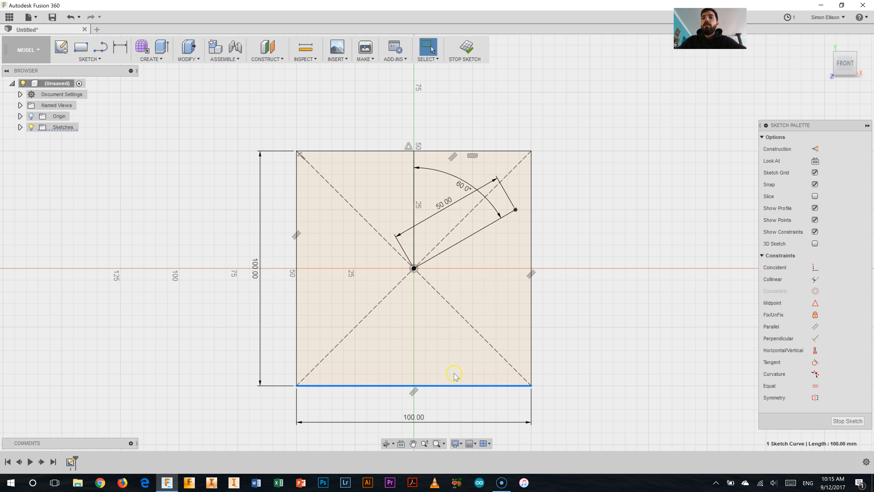
Delete the square's three remaining edges together with its two diagonal construction lines.
right_click(530, 334)
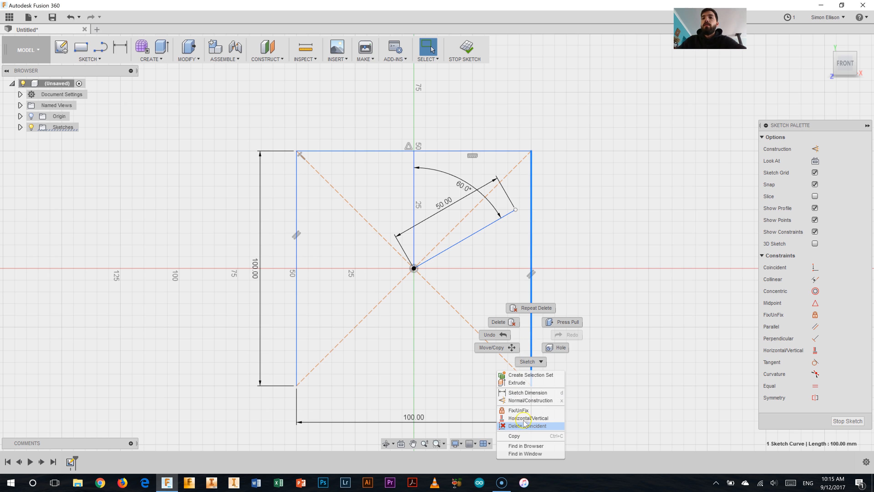
click(655, 368)
click(523, 377)
ctrl+click(532, 322)
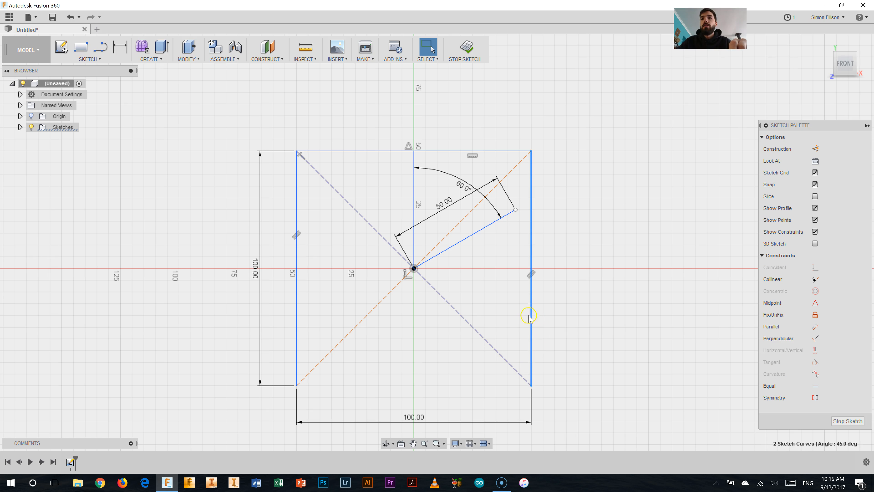
ctrl+click(519, 162)
ctrl+click(512, 152)
ctrl+click(296, 213)
right_click(298, 215)
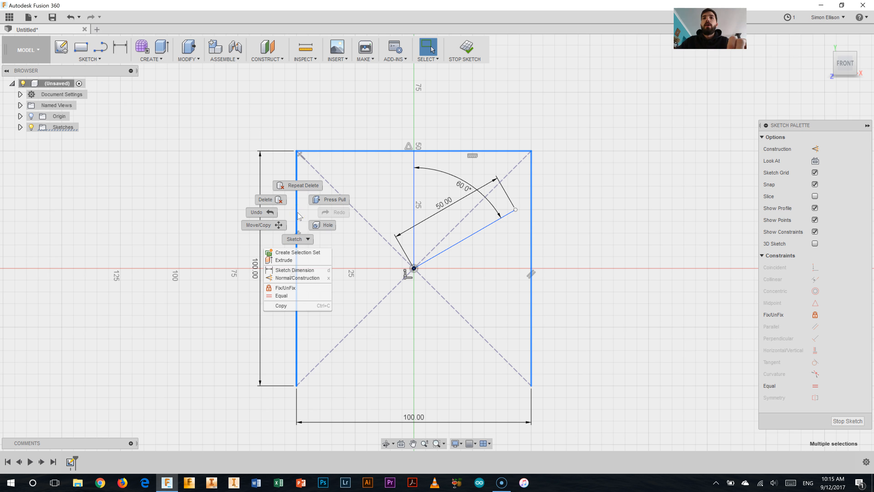
click(281, 201)
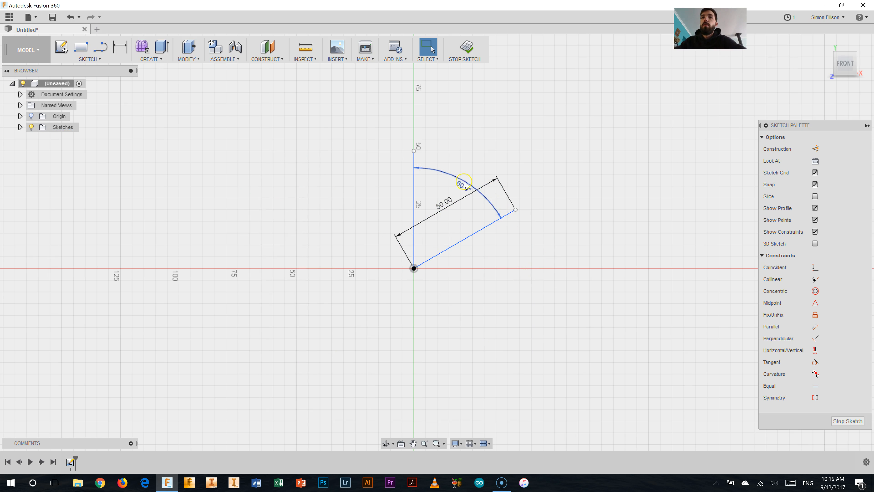
Reposition the 50 mm length dimension below the slanted line and the 60° angle dimension to the lower left of the origin.
drag(447, 203, 521, 297)
drag(463, 185, 371, 299)
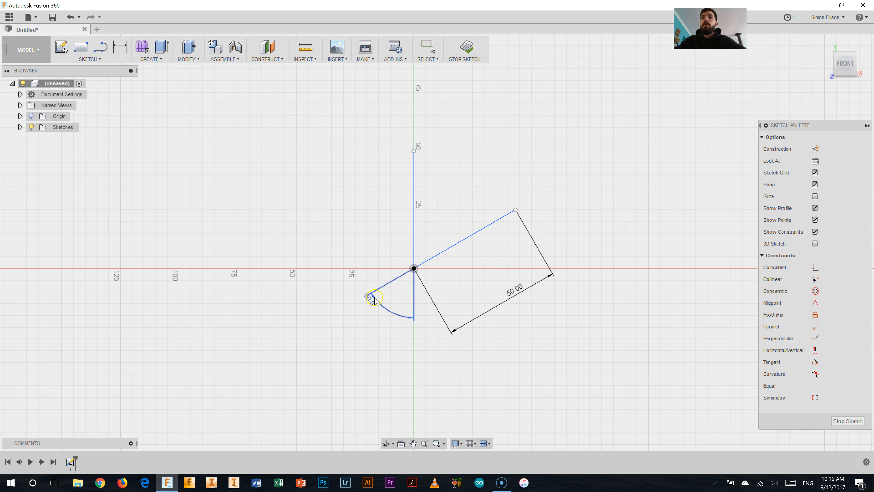
key(Escape)
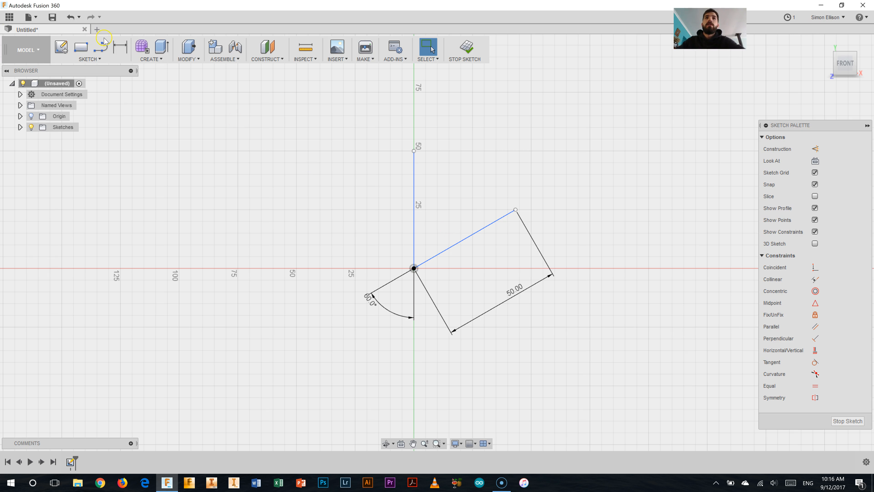
Draw a 2 mm horizontal line to the right from the vertical line's upper endpoint.
click(103, 50)
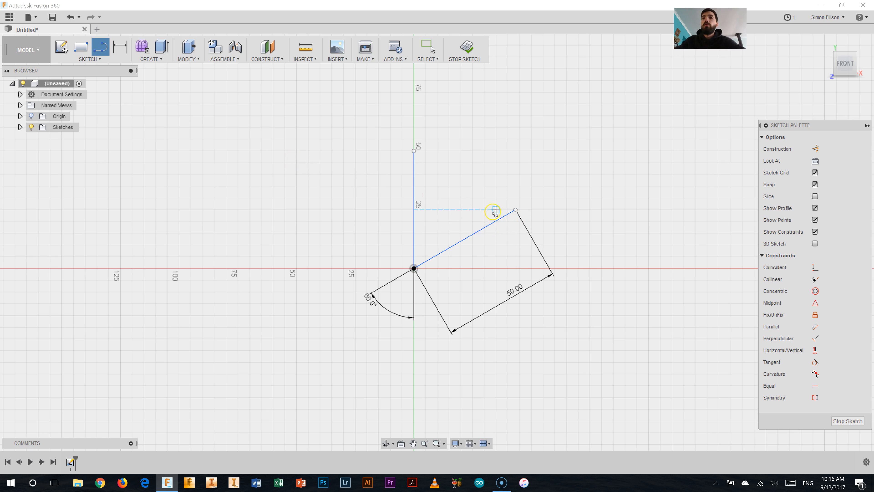
click(414, 152)
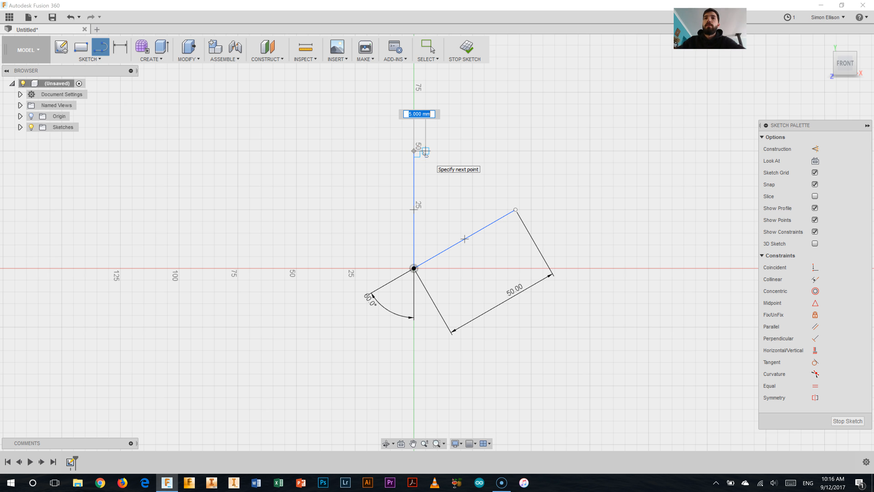
key(BackSpace)
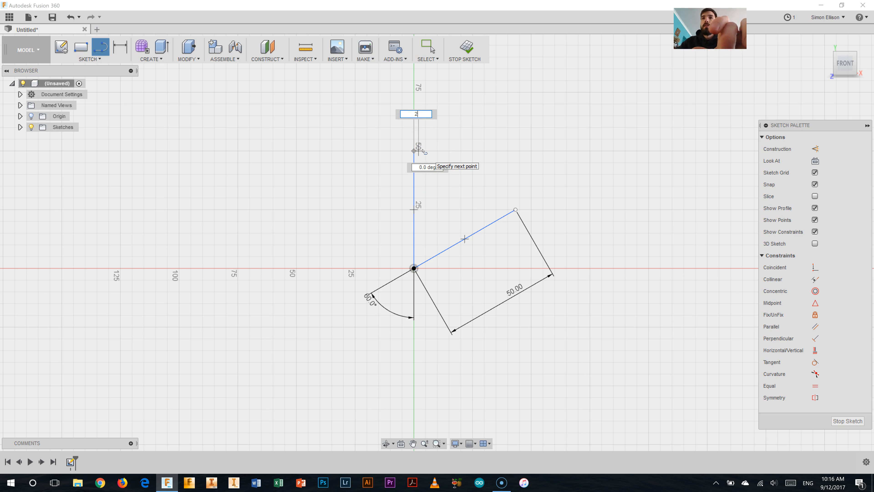
key(Return)
key(Escape)
Draw a vertical line about 75 mm long downward from the right end of the short horizontal line.
key(l)
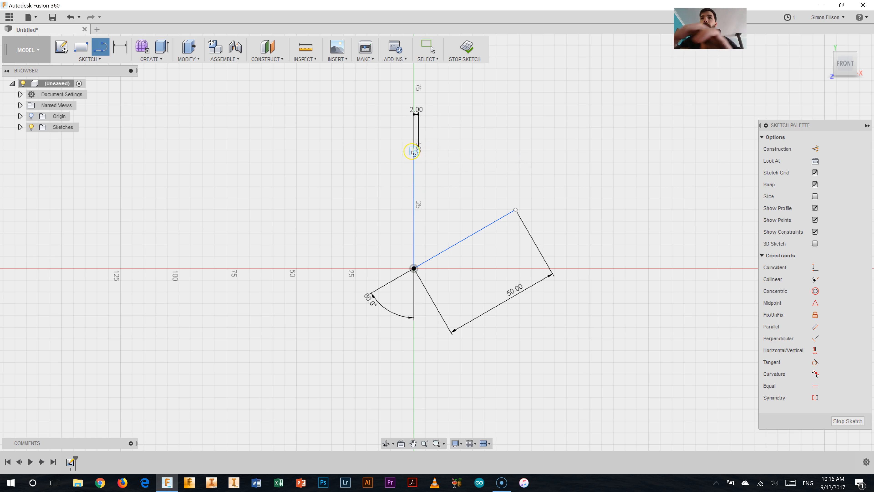
click(418, 152)
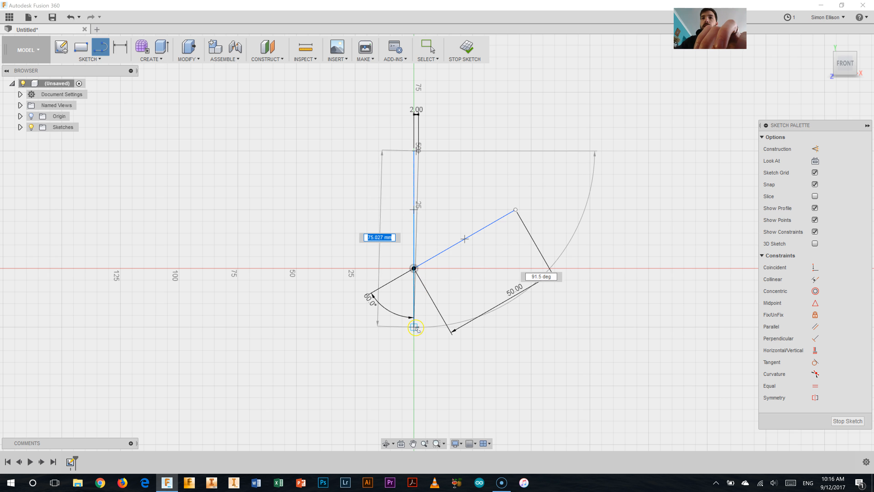
click(419, 327)
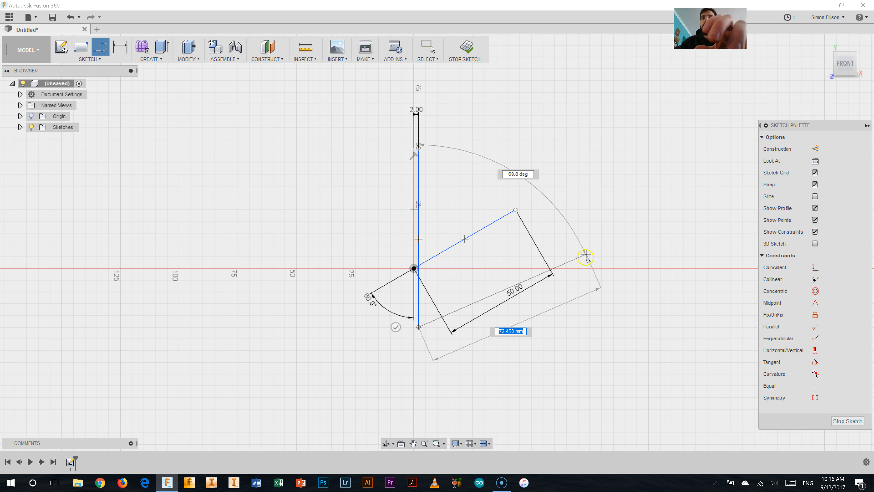
key(Escape)
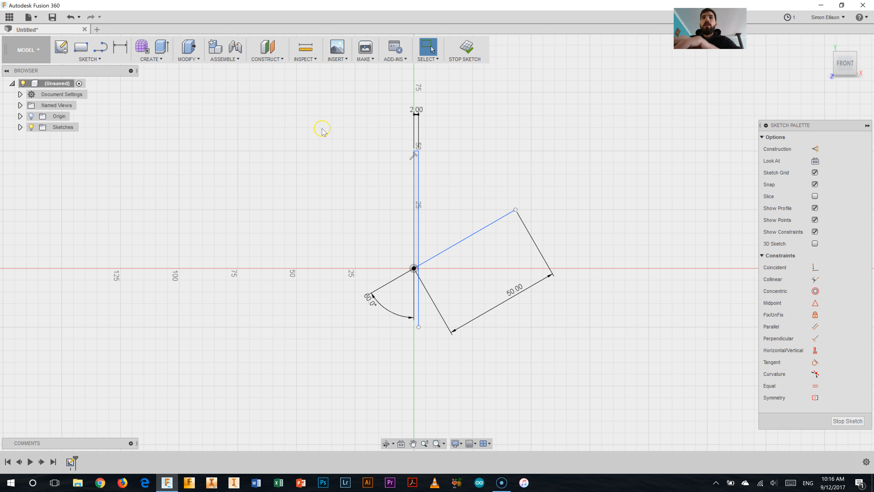
Draw a 2 mm line from the slanted line's outer endpoint, perpendicular to it and toward the upper left.
key(l)
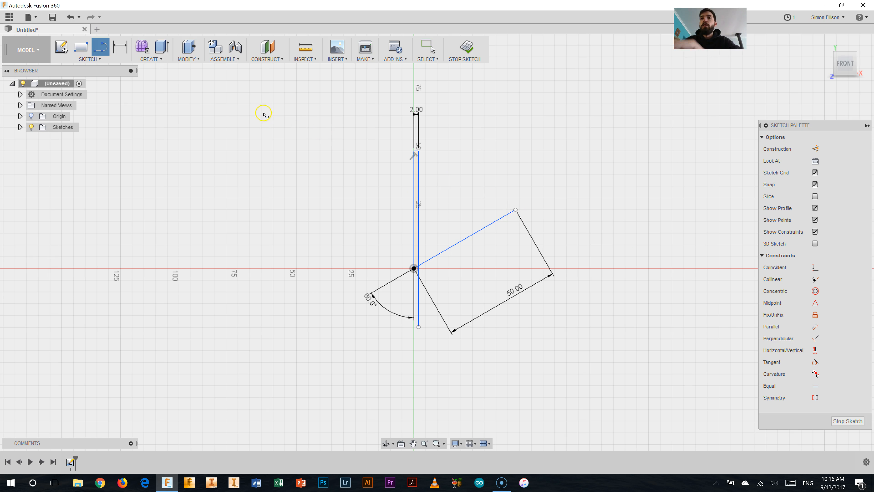
click(515, 210)
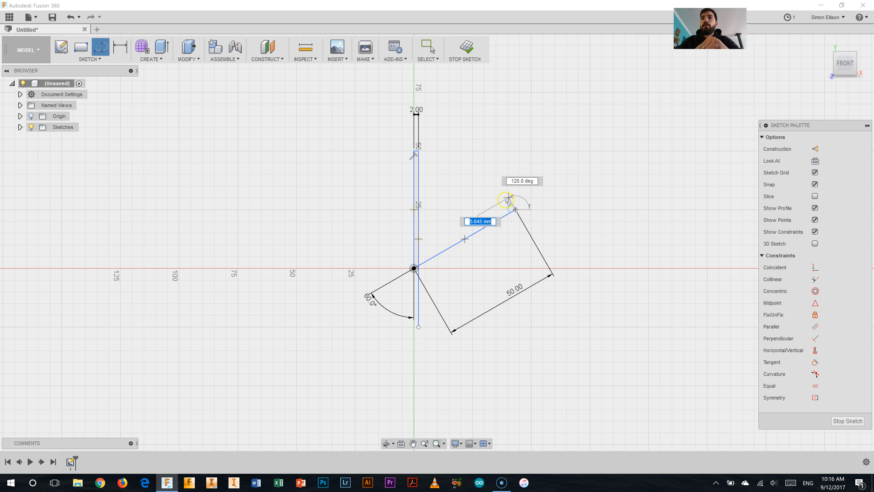
text(2)
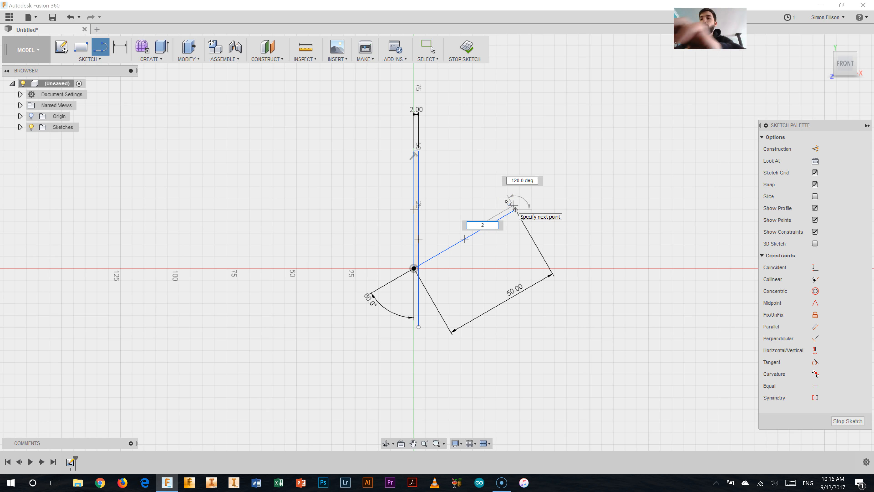
key(Return)
key(Escape)
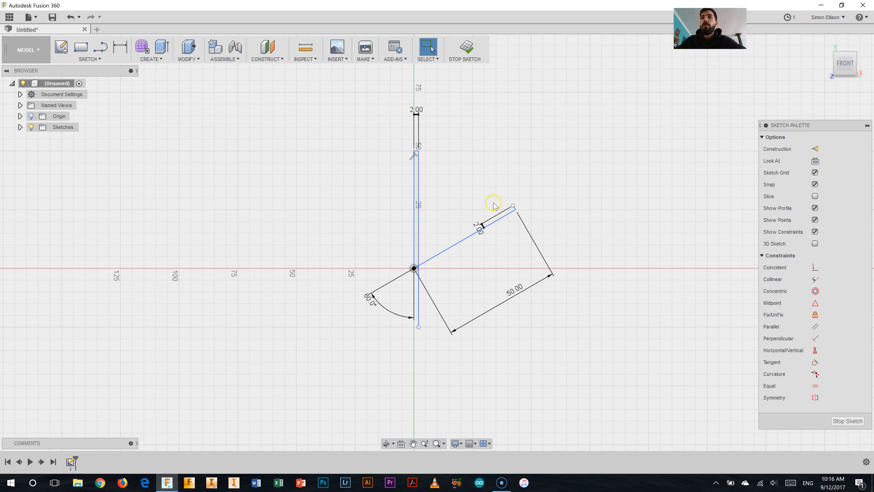
Draw a line parallel to the slanted line from the short perpendicular line's free end back to the offset vertical line.
key(l)
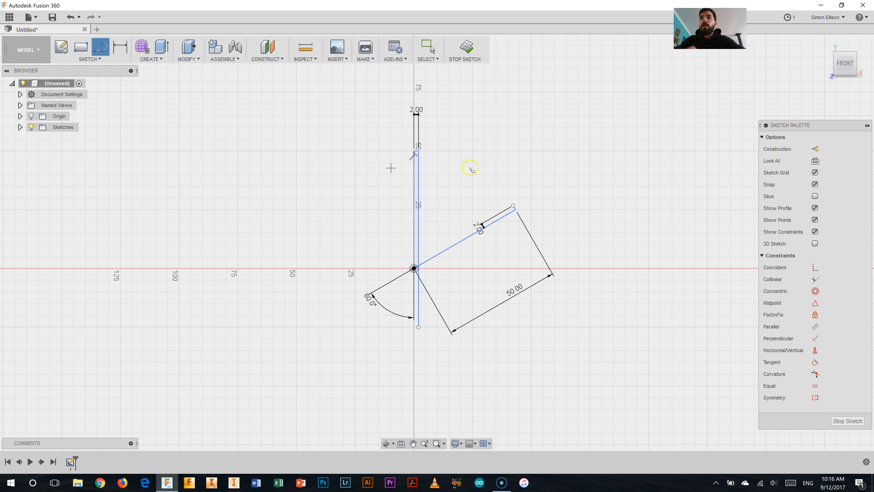
click(513, 206)
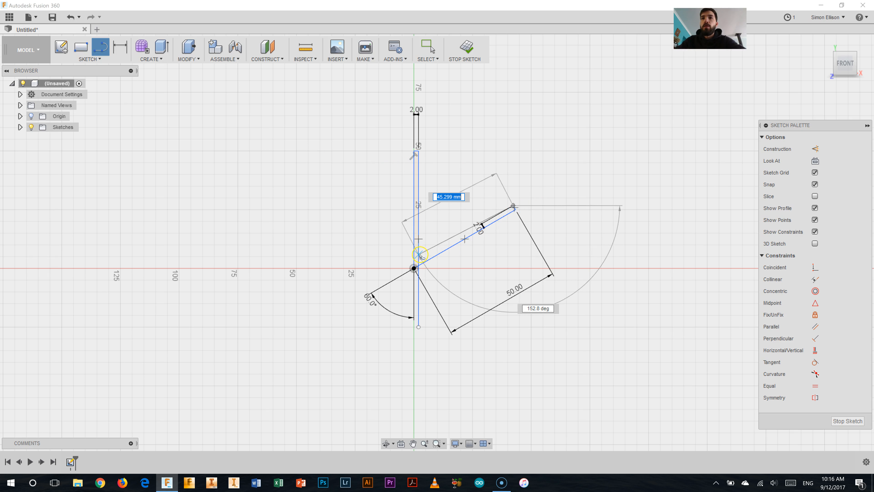
key(Escape)
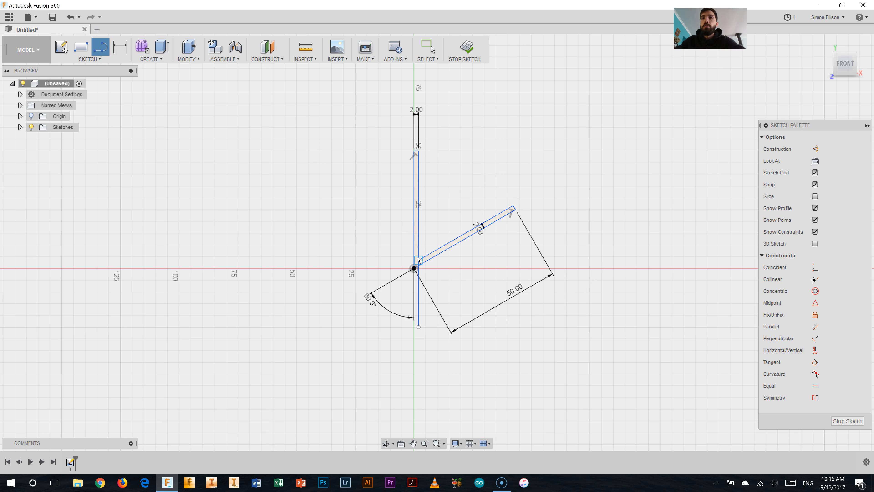
scroll(437, 232, up, 2)
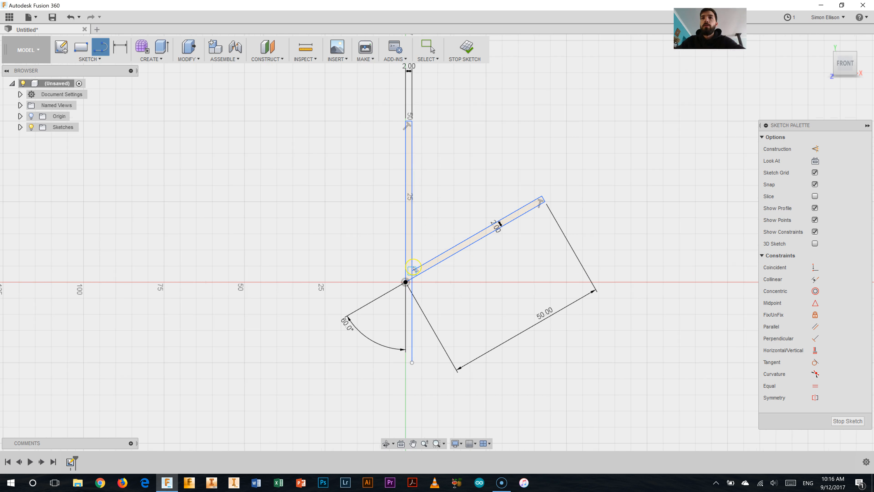
Trim away the part of the offset vertical line that overshoots below the slanted leg.
key(Escape)
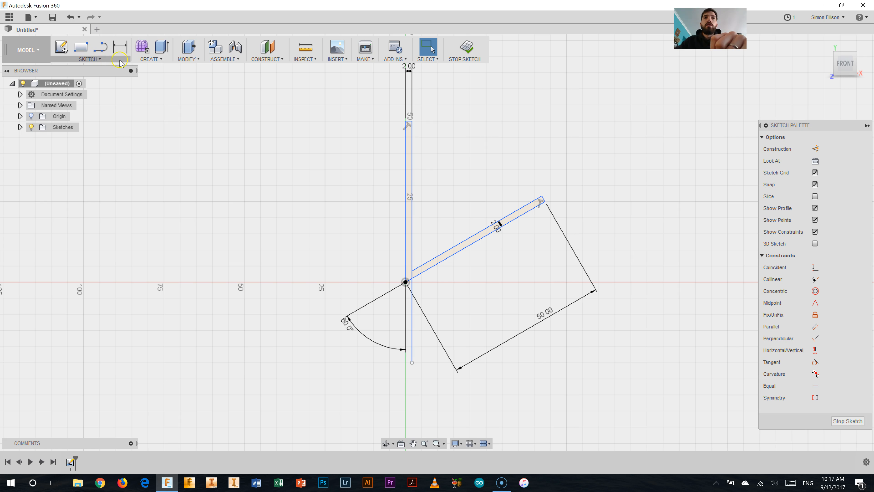
click(108, 62)
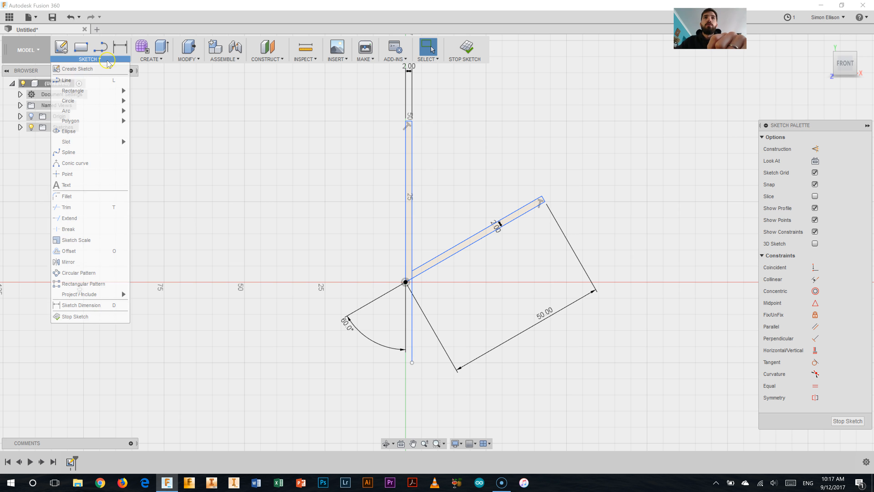
click(102, 208)
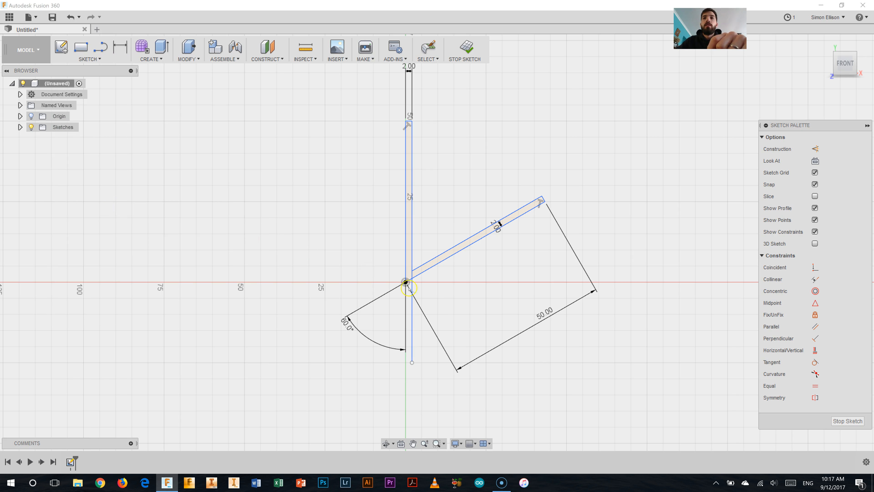
click(416, 321)
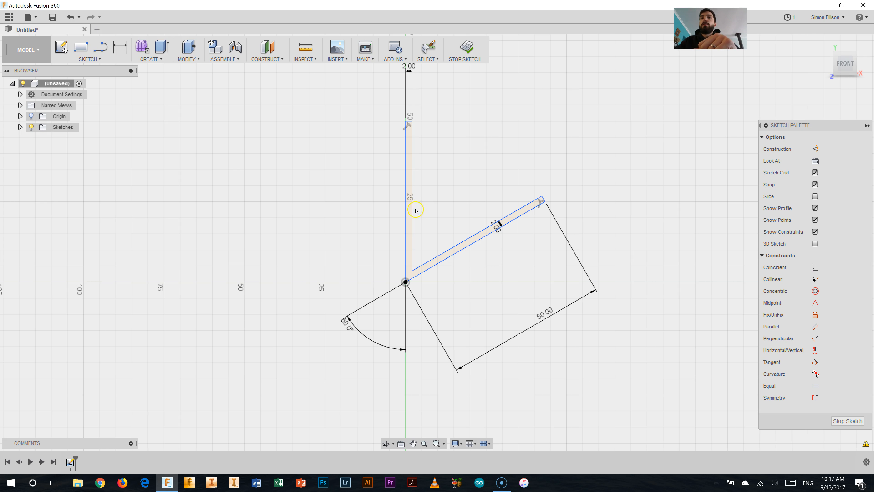
Draw a line from the inner vertical edge parallel to the slanted leg, followed by a vertical line down to that leg, closing a parallelogram.
click(100, 47)
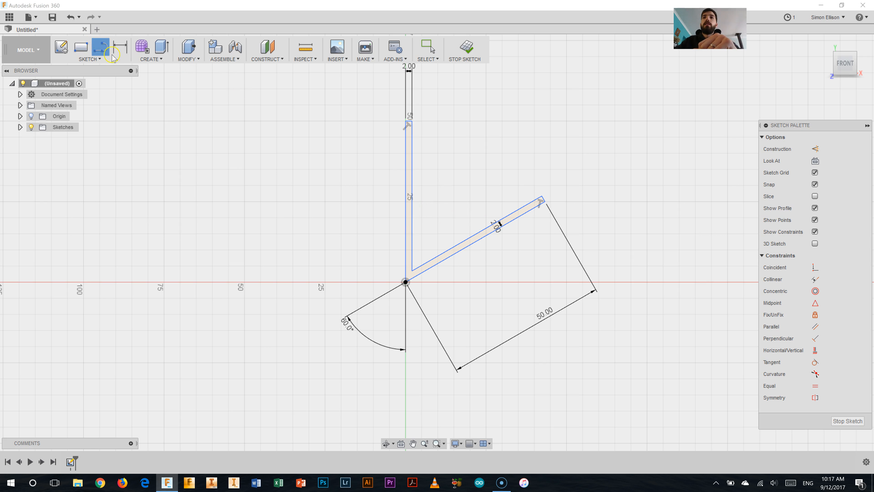
click(412, 234)
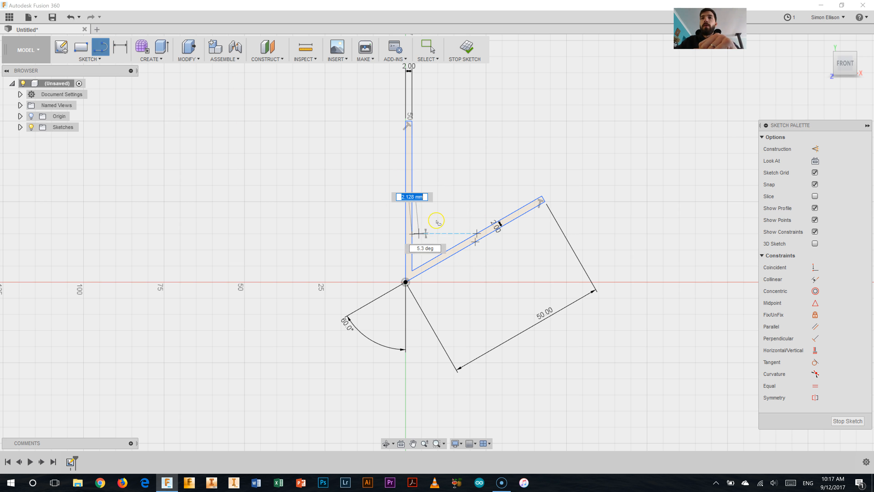
click(446, 214)
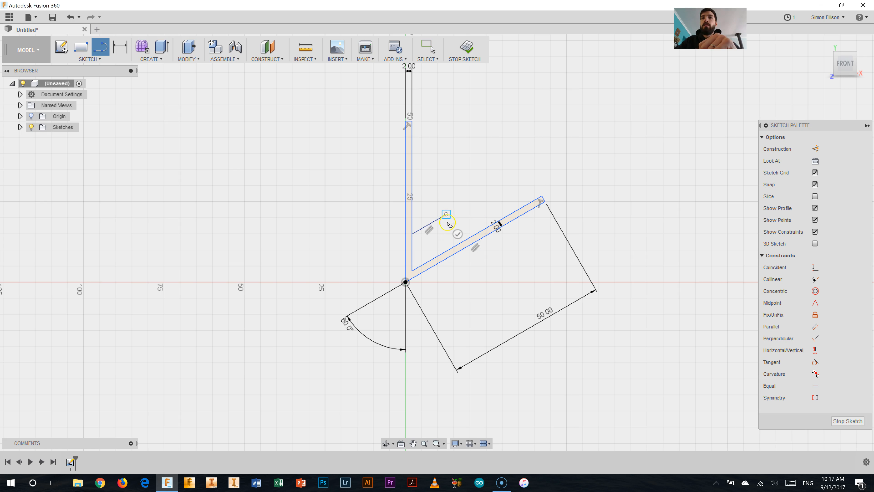
click(445, 253)
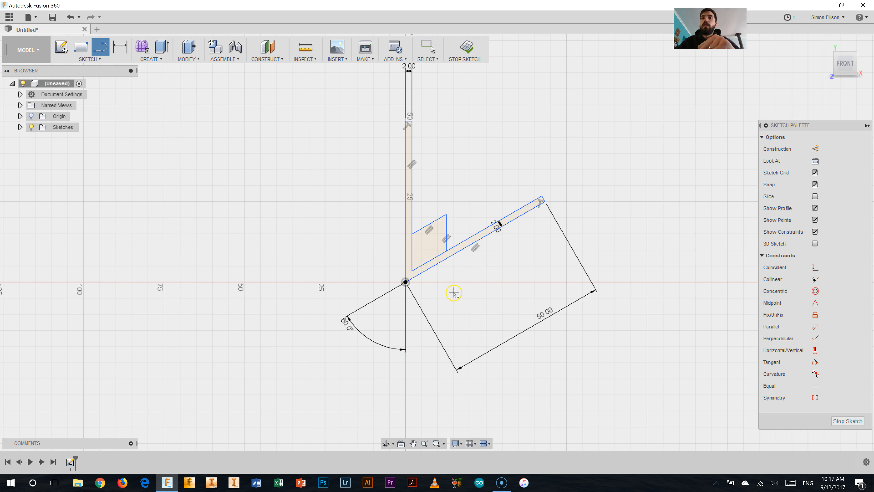
Draw two diagonal lines between the vertical leg's inner edge and the parallelogram: one to its upper edge, one to its free corner.
click(437, 219)
click(412, 178)
click(412, 174)
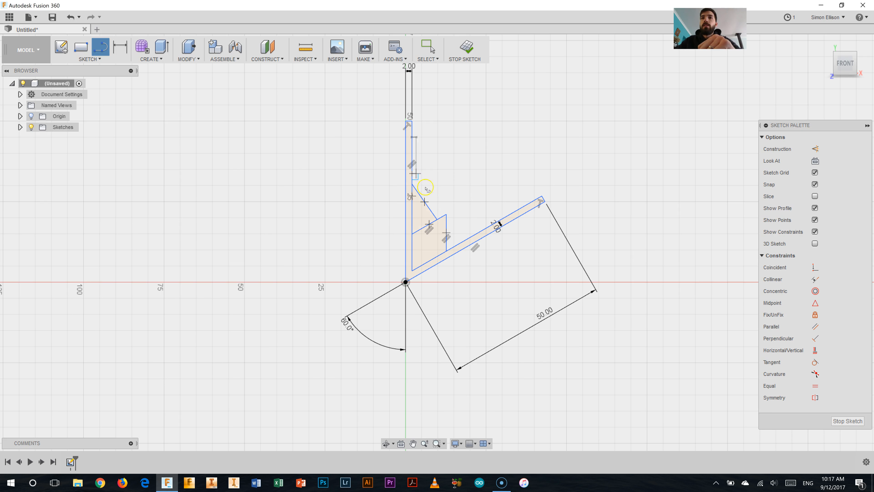
click(446, 214)
Draw two brace lines to the slanted leg, one from the parallelogram's free vertical edge and one from its upper corner.
click(446, 224)
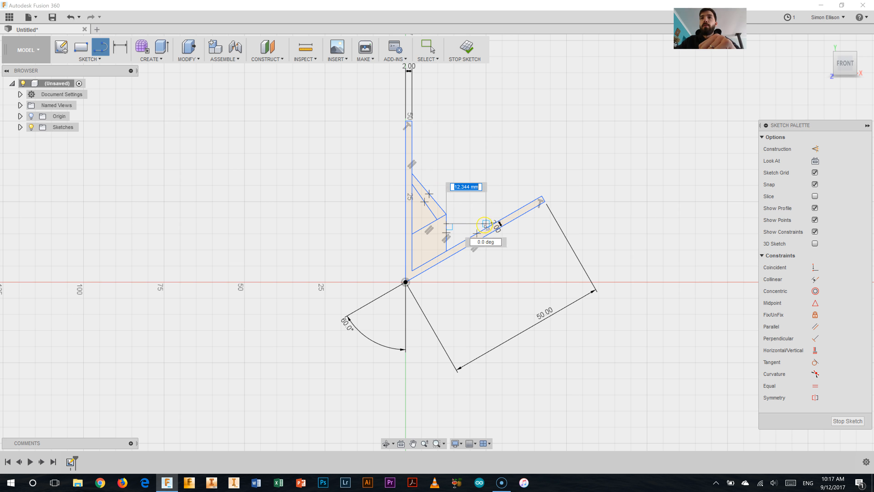
click(486, 228)
key(Escape)
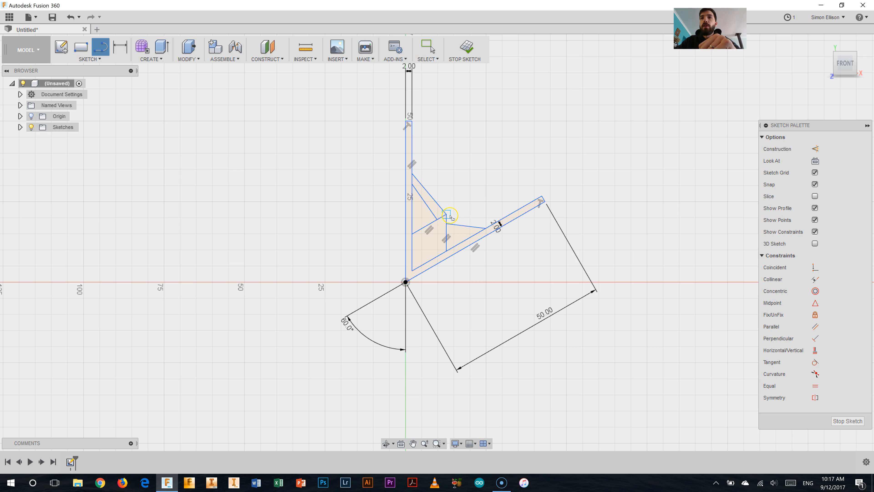
click(447, 214)
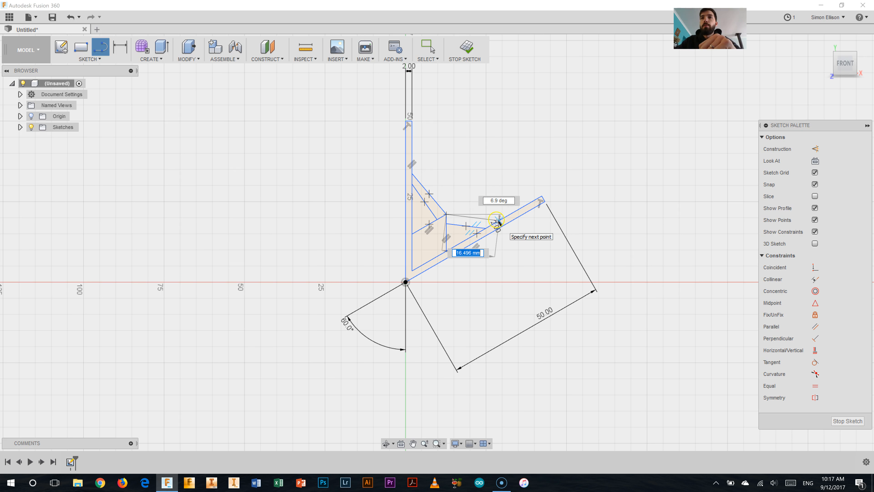
click(498, 221)
key(Escape)
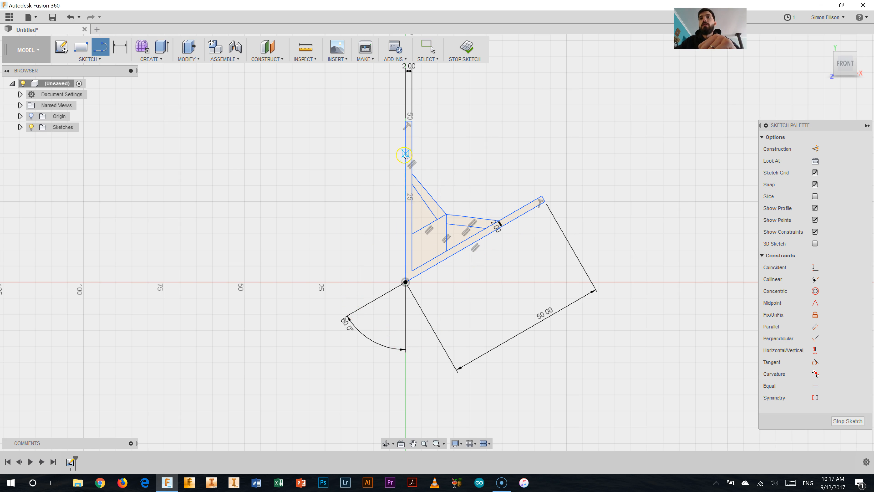
Draw a thin branch about 10.5 mm long off the vertical leg and a narrow upright branch off the slanted leg.
click(413, 173)
click(445, 161)
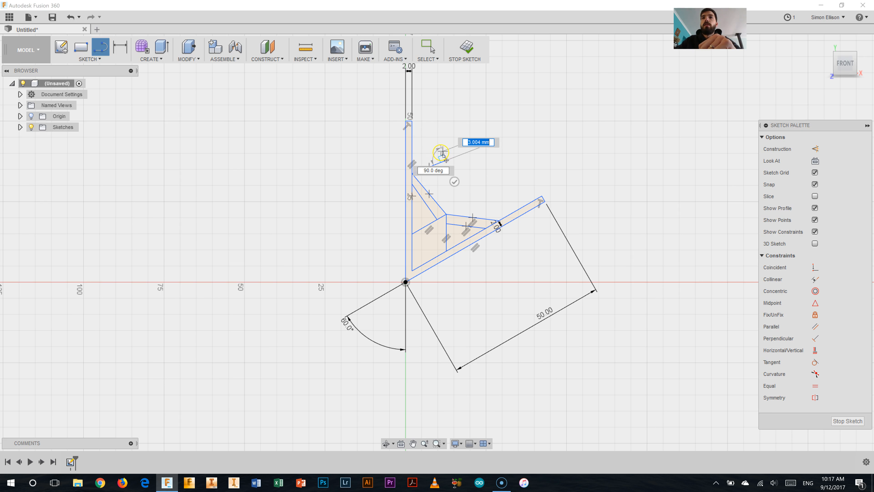
click(443, 155)
click(413, 165)
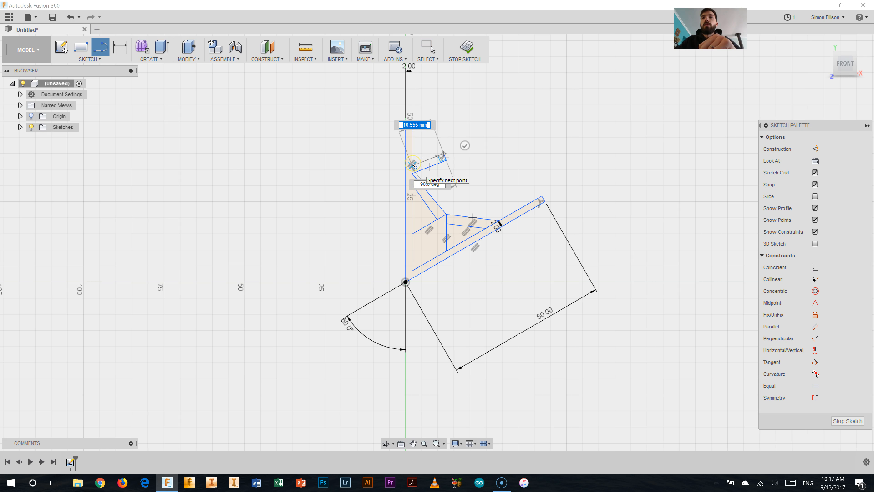
click(499, 222)
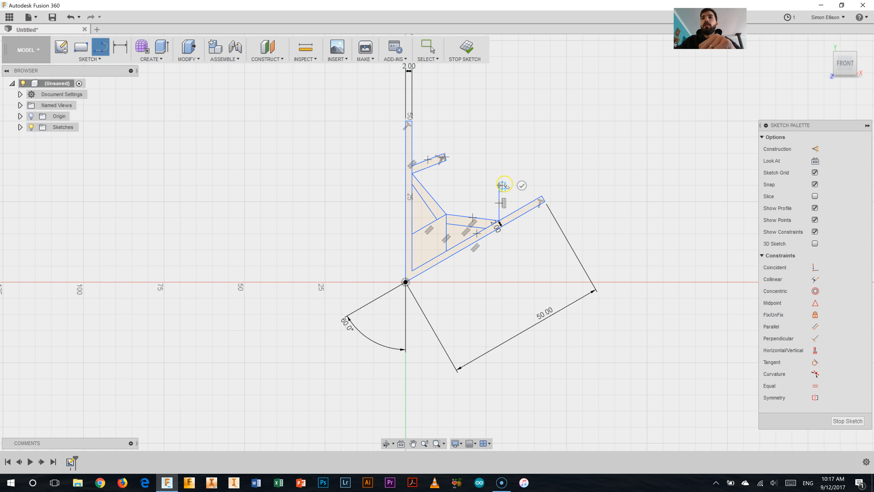
click(499, 203)
click(505, 217)
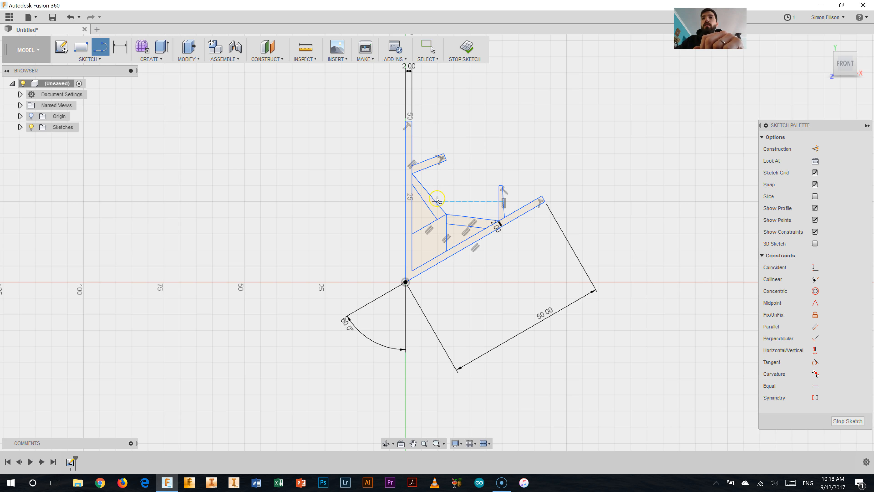
Draw a thin branch about 9.5 mm long perpendicular to the upper outer brace line, and a similar one off the lower outer brace line.
click(431, 197)
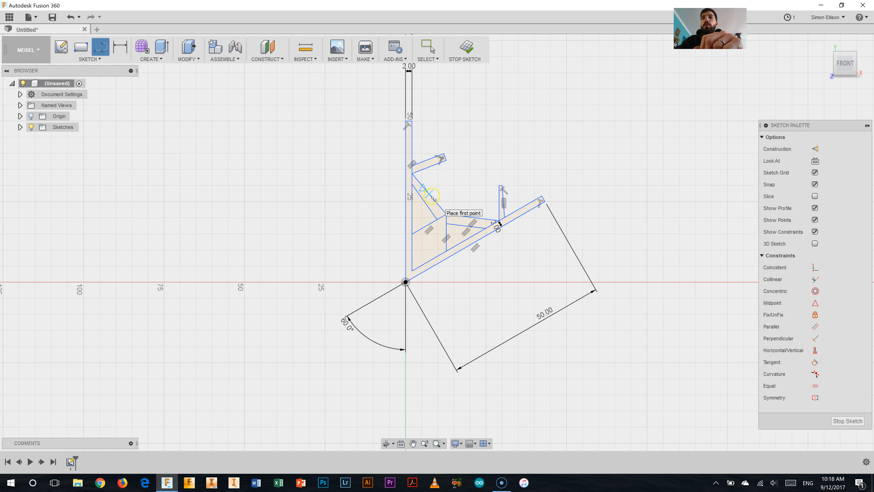
click(454, 178)
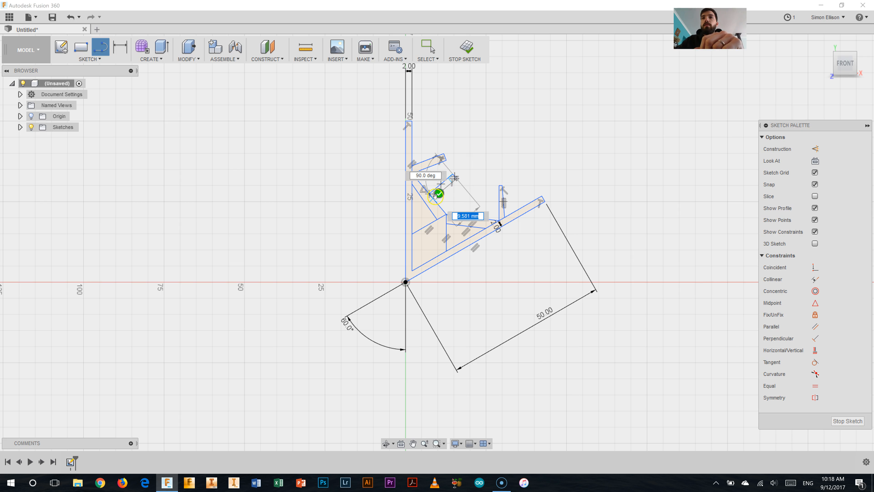
key(Escape)
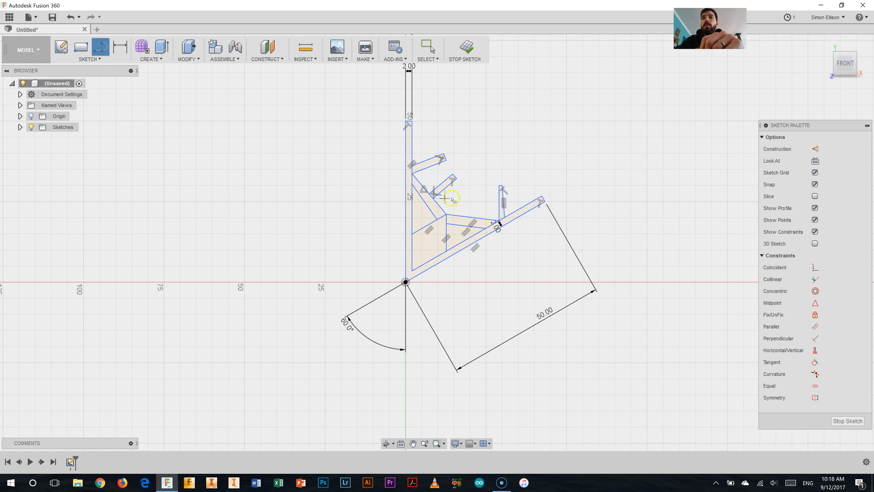
click(474, 217)
click(477, 188)
click(483, 189)
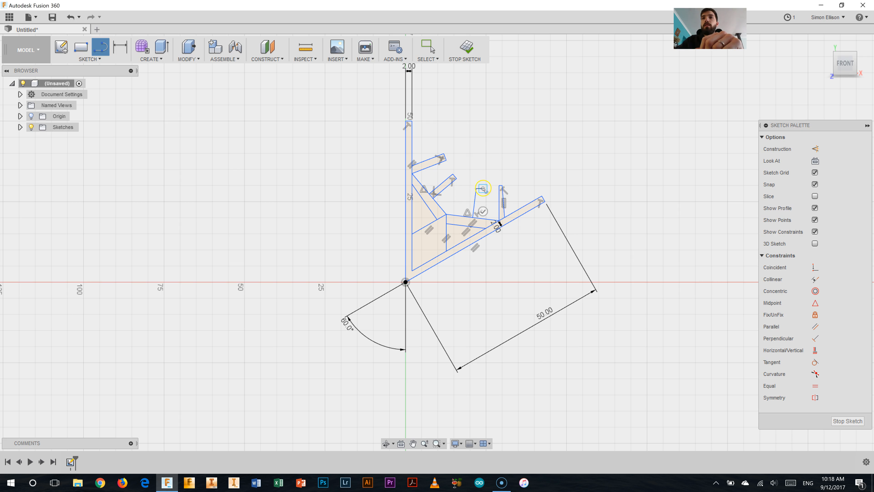
click(480, 218)
key(Escape)
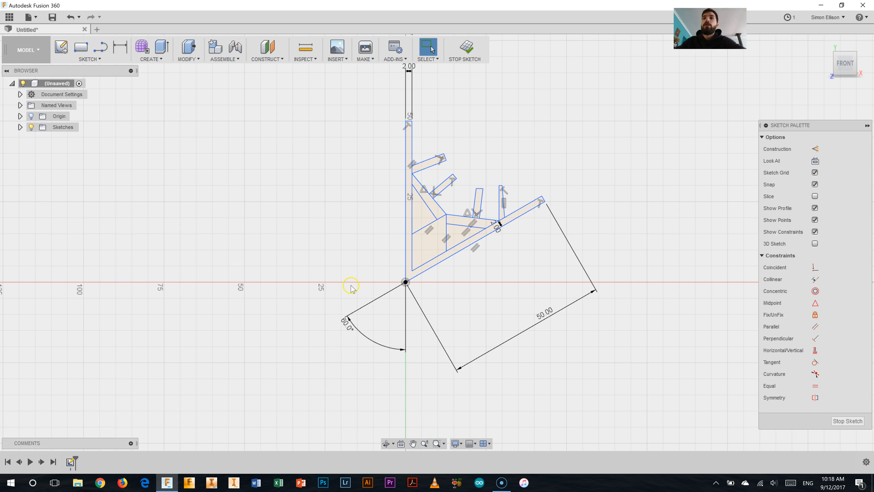
Start a circular pattern of the sketch curves.
click(116, 60)
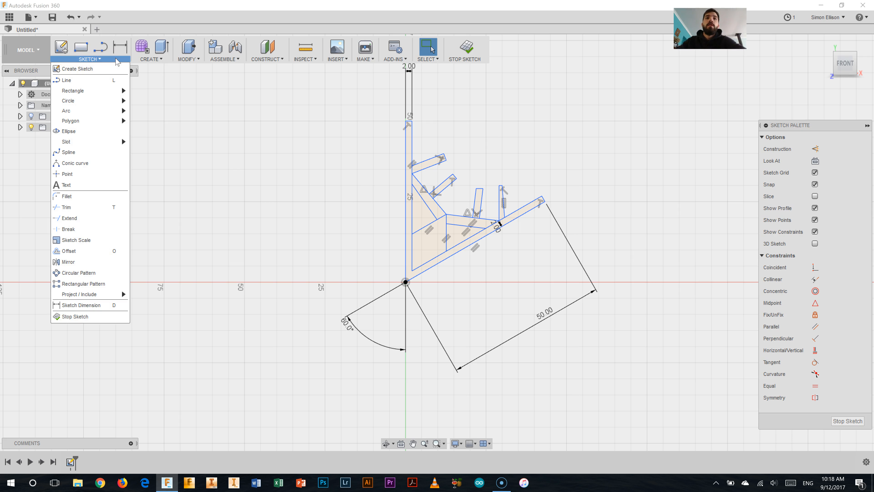
click(78, 273)
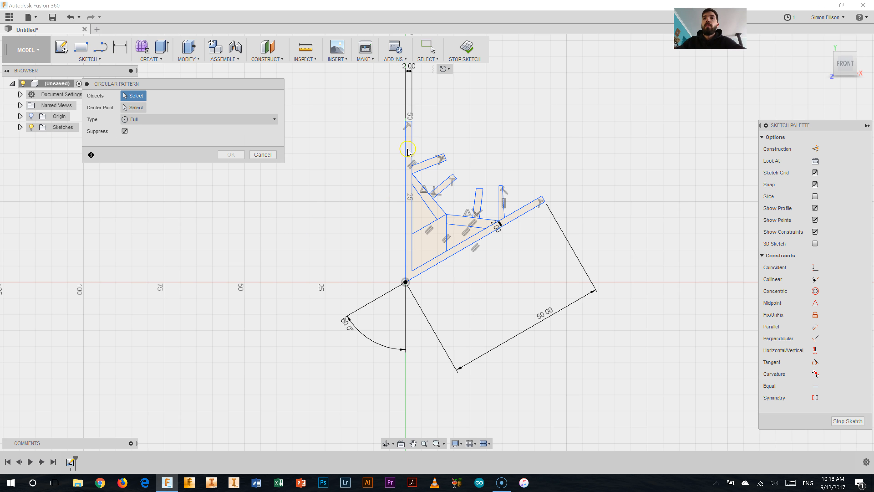
drag(390, 106, 563, 290)
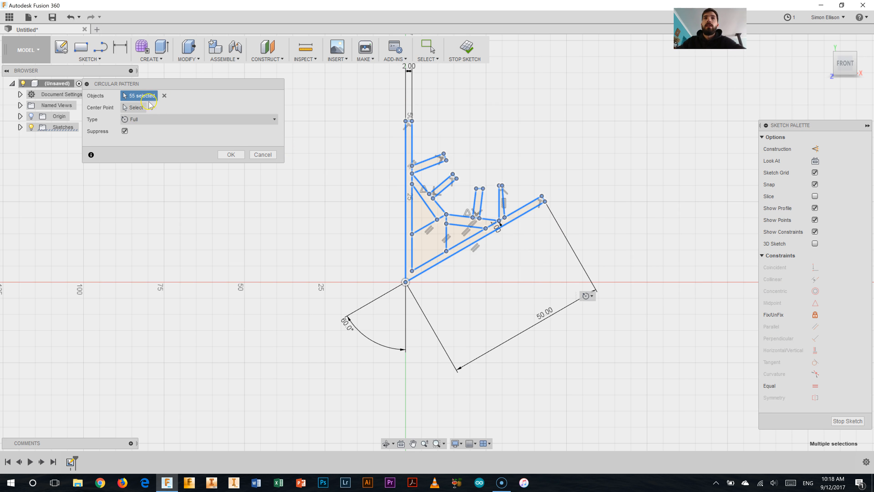
click(136, 107)
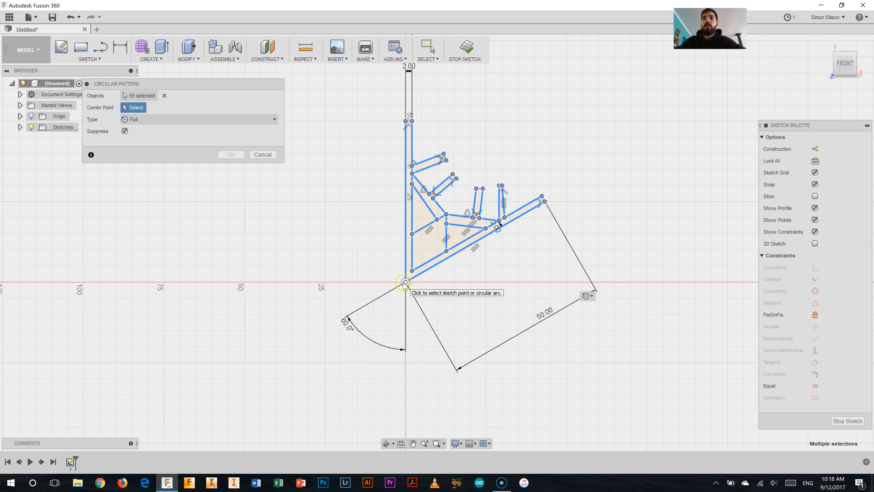
click(164, 96)
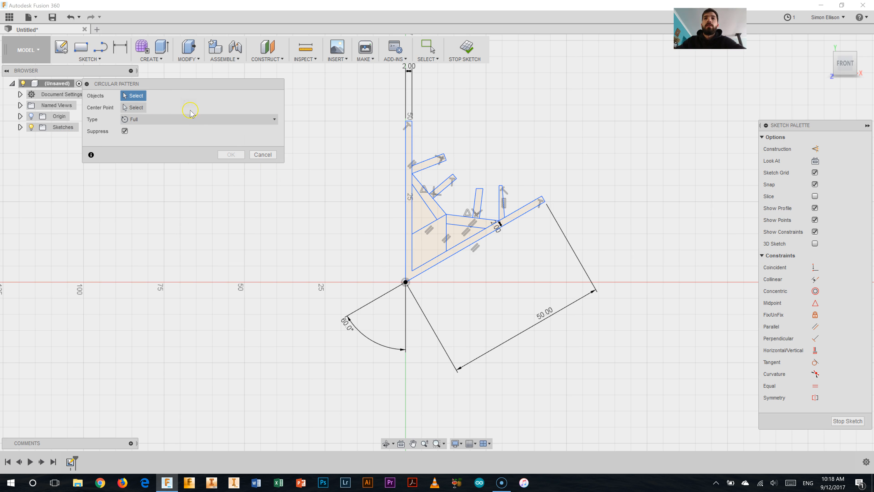
Select the long lines of both legs, the parallelogram's two edges and the lower inner brace line as circular pattern objects.
click(404, 197)
click(412, 202)
click(430, 224)
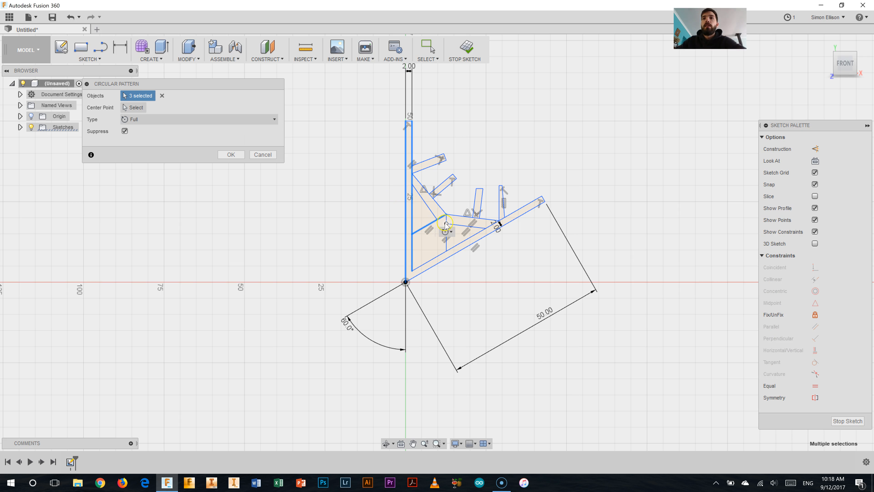
click(446, 223)
click(442, 260)
click(467, 232)
click(480, 226)
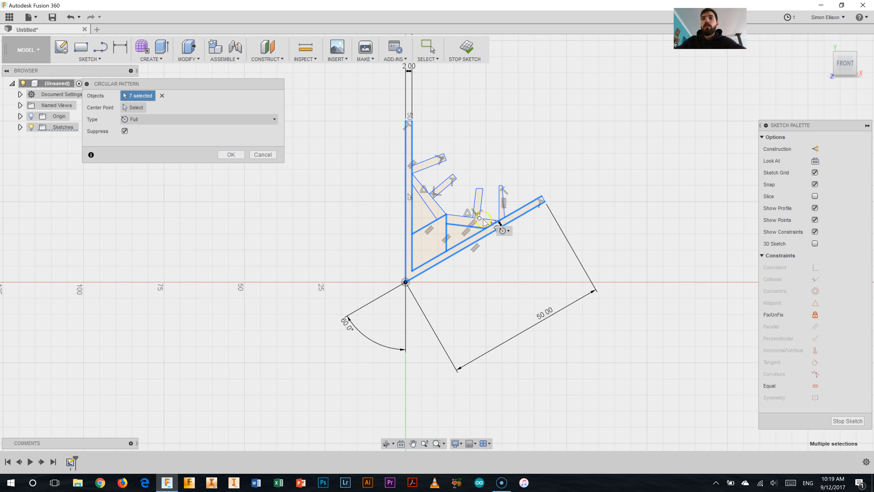
Add the lower outer brace line, the slanted leg's upright branch and the lower brace's branch to the pattern objects.
click(487, 219)
click(500, 194)
click(502, 187)
scroll(502, 188, up, 4)
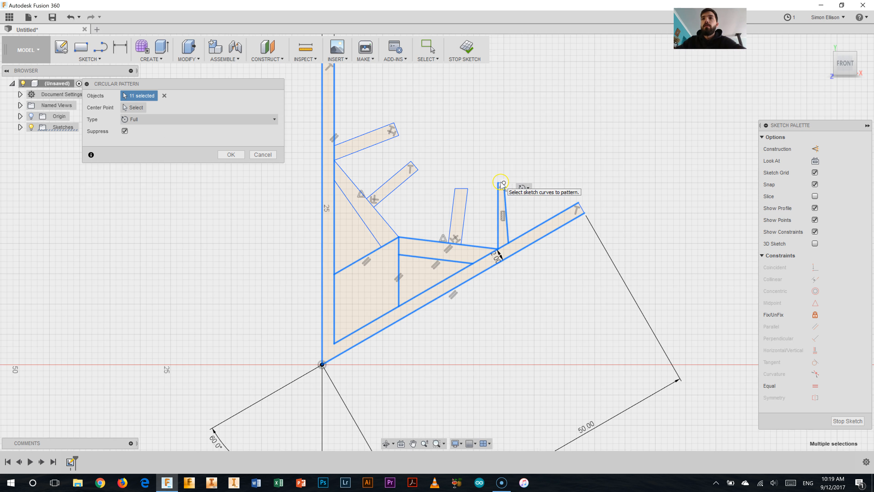
click(466, 194)
click(461, 188)
click(454, 207)
Add the upper brace lines, the upper brace's branch, the vertical leg's branch and the slanted leg's end line to the pattern objects.
click(382, 217)
click(374, 225)
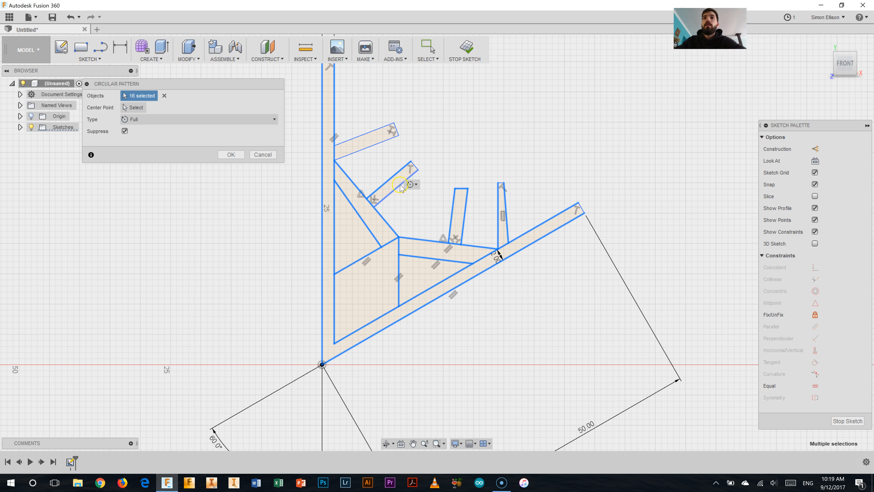
click(415, 166)
click(411, 175)
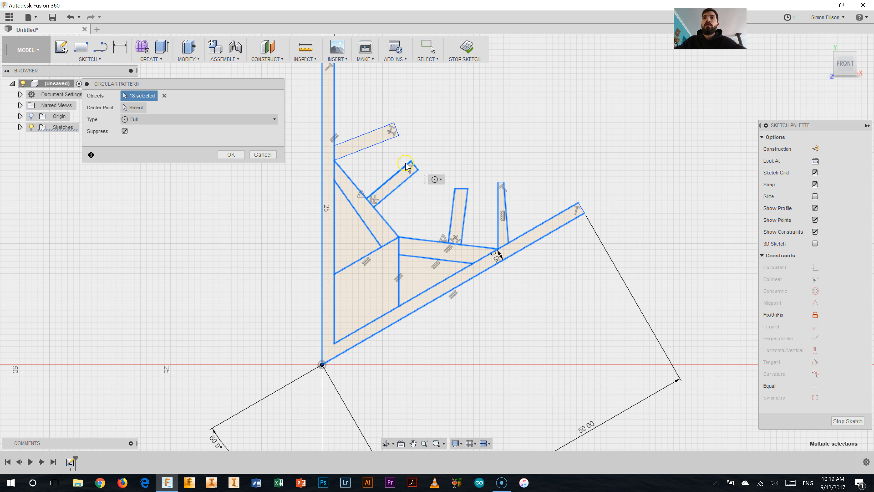
click(379, 143)
click(371, 133)
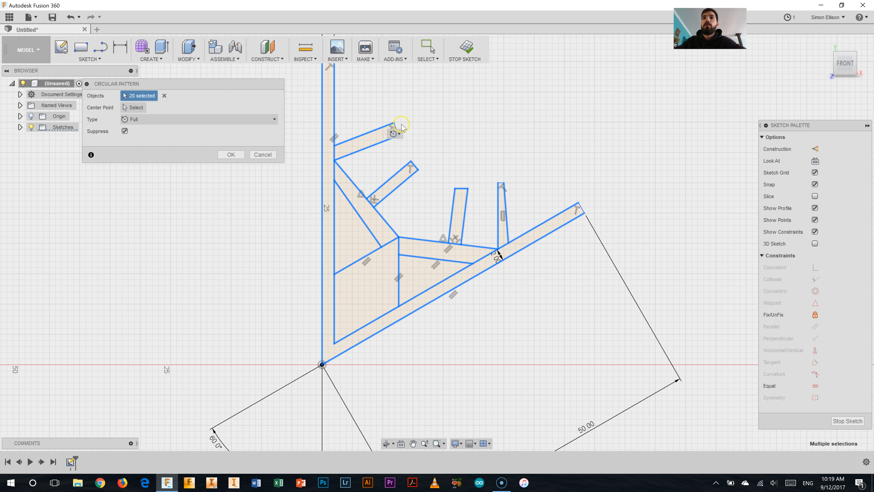
click(395, 129)
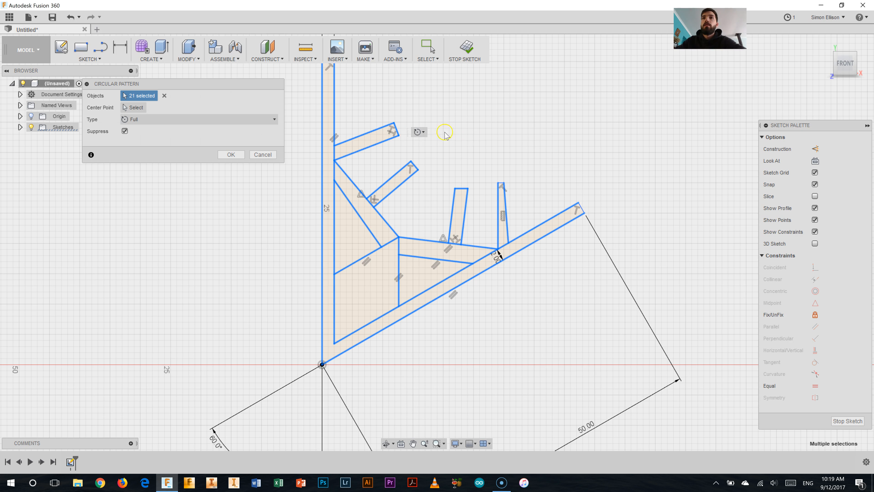
click(581, 208)
scroll(501, 189, up, 5)
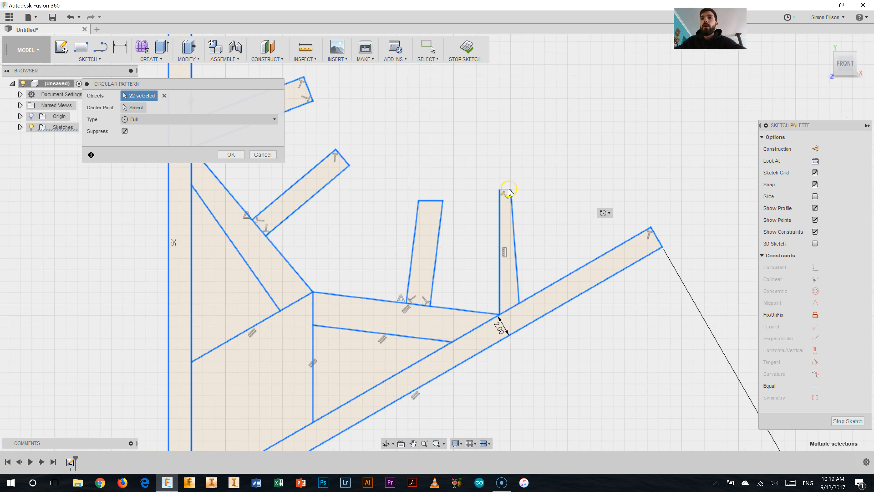
Add the end lines of the slanted leg's upright branch and of the vertical leg to the pattern objects.
click(502, 195)
scroll(502, 194, down, 5)
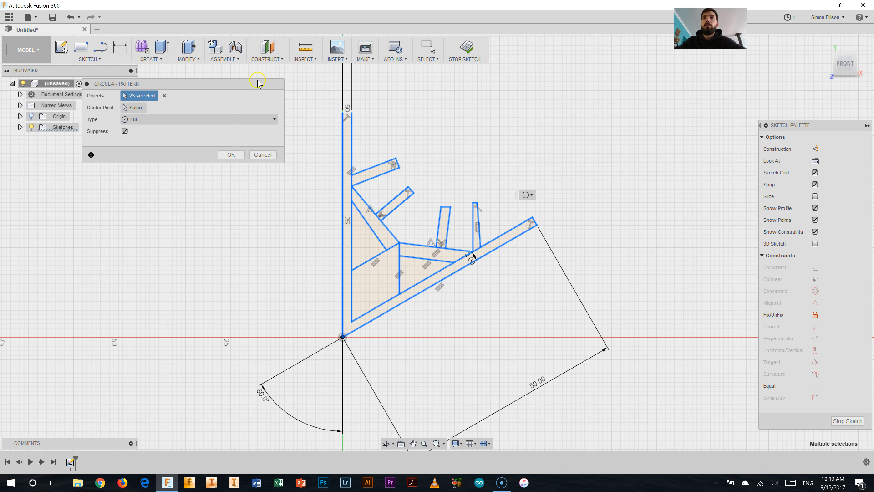
click(348, 118)
scroll(347, 117, up, 3)
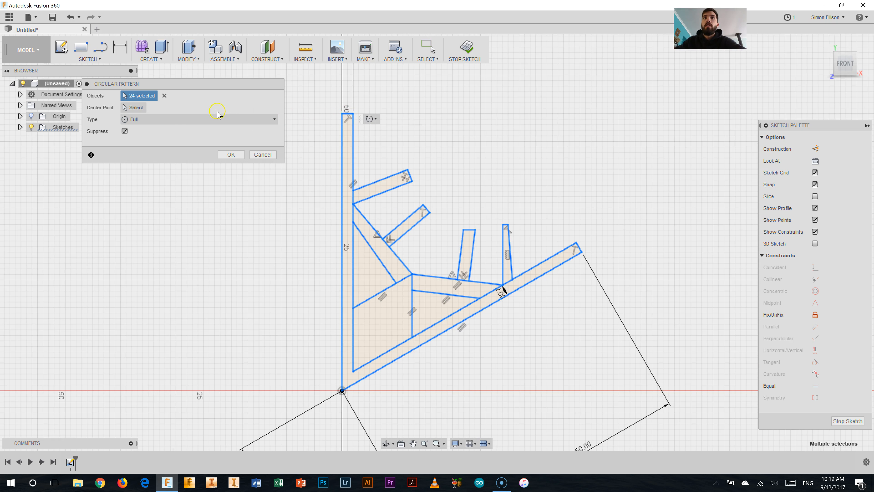
Pattern the selected curves around the origin as a full circle with a quantity of 6.
click(143, 107)
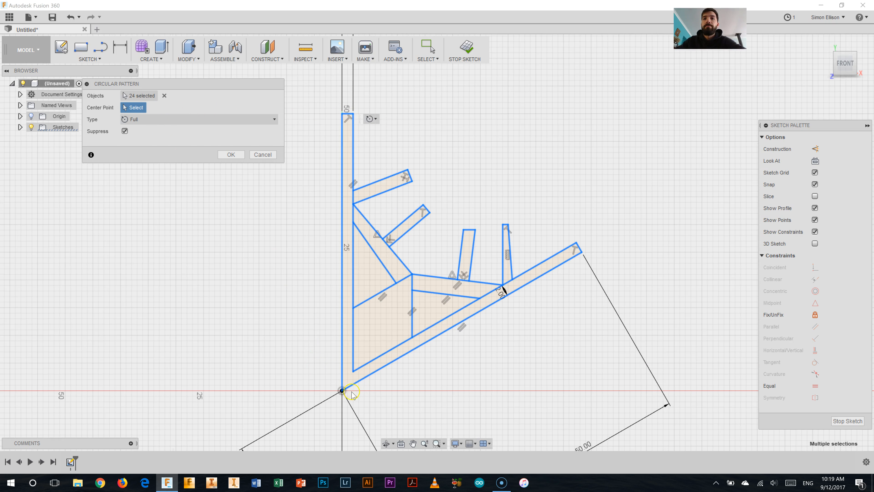
click(343, 391)
scroll(387, 322, down, 5)
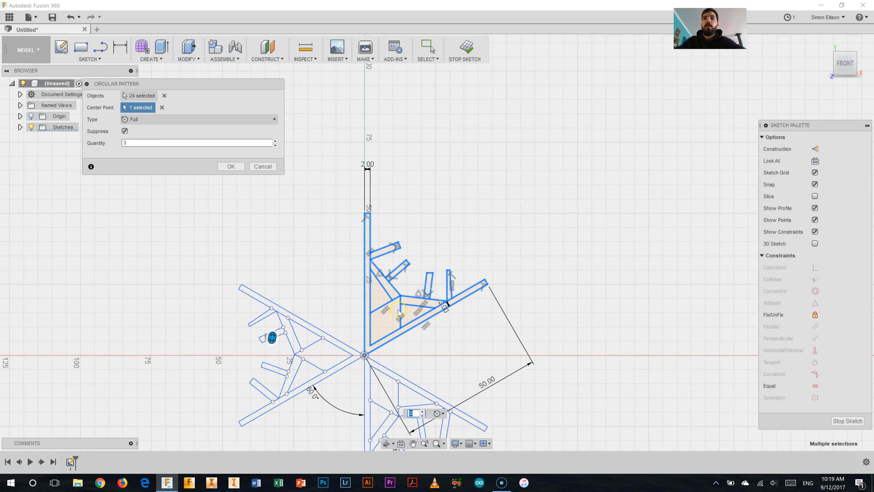
click(181, 143)
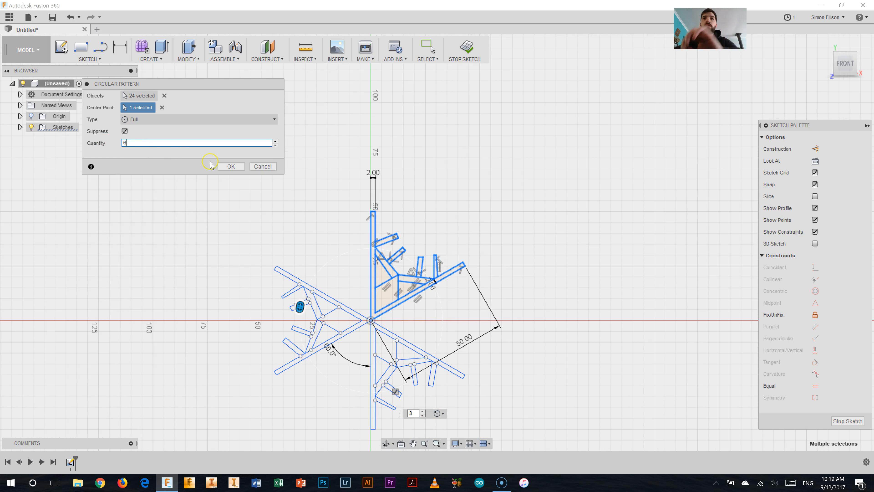
text(6)
click(230, 167)
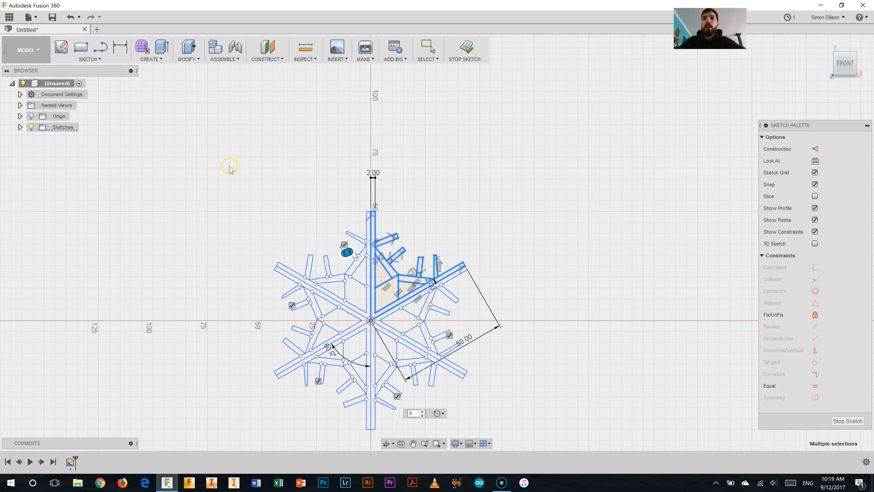
click(477, 297)
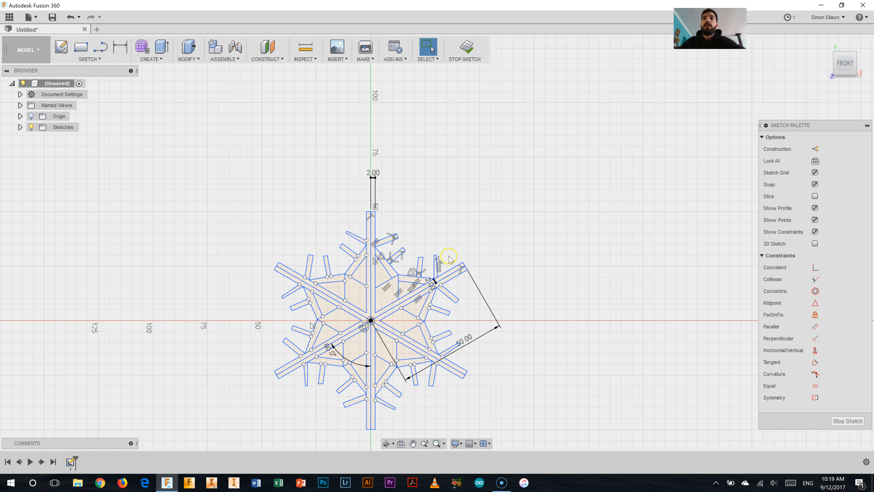
scroll(426, 262, up, 1)
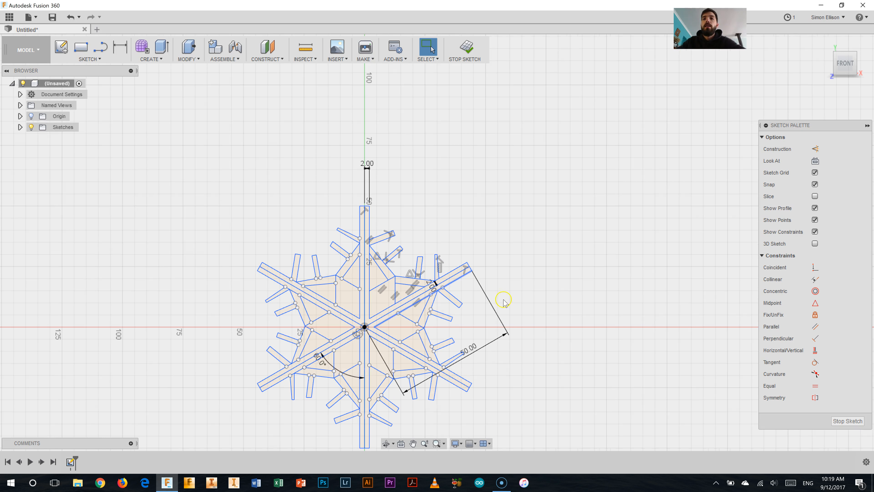
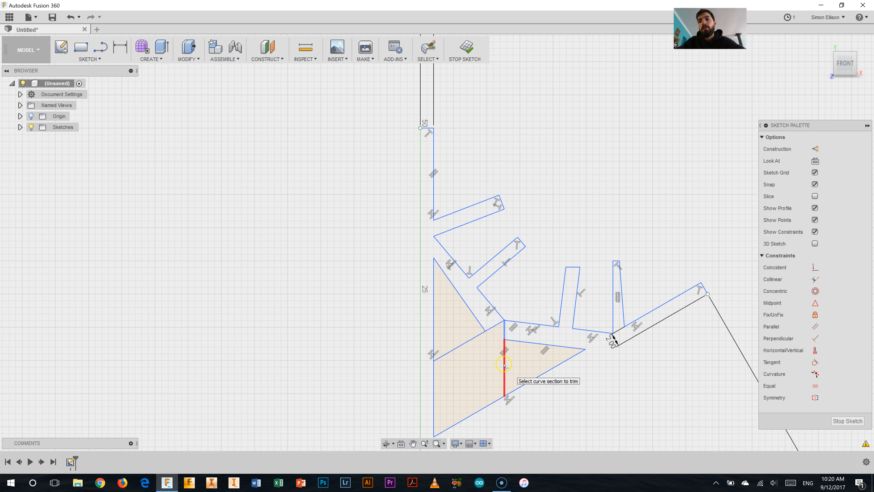
Trim the inner line segments around the two brace triangles, keeping only the triangles and the branched outer outline.
click(496, 326)
click(504, 331)
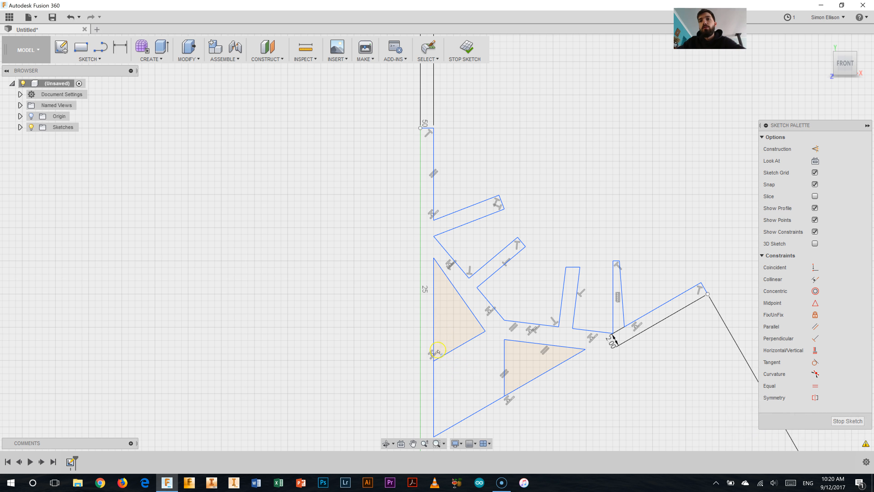
scroll(447, 385, down, 1)
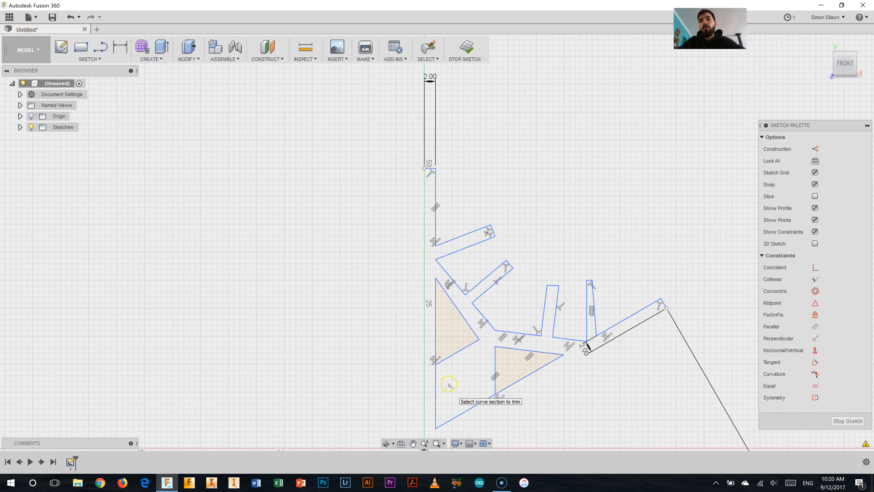
scroll(447, 384, down, 1)
click(463, 409)
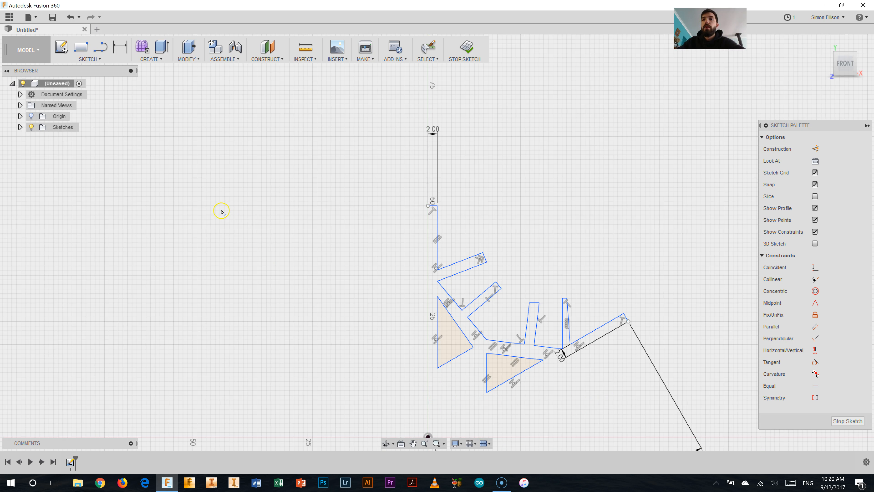
right_click(316, 236)
click(288, 236)
scroll(547, 358, down, 3)
scroll(597, 388, down, 1)
middle_drag(596, 387, 447, 201)
scroll(447, 201, down, 3)
scroll(380, 152, up, 3)
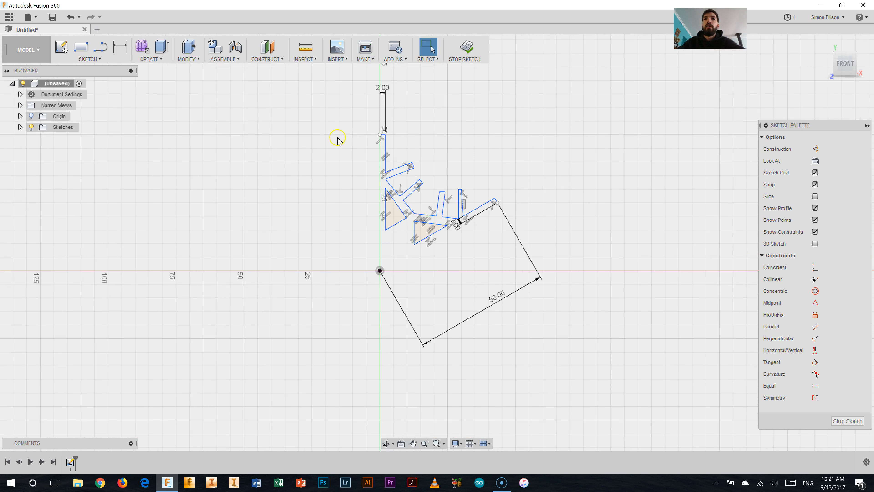
Start a circular pattern and select the vertical leg's lines and branch, the adjoining brace line and two sides of the upper triangle.
click(83, 59)
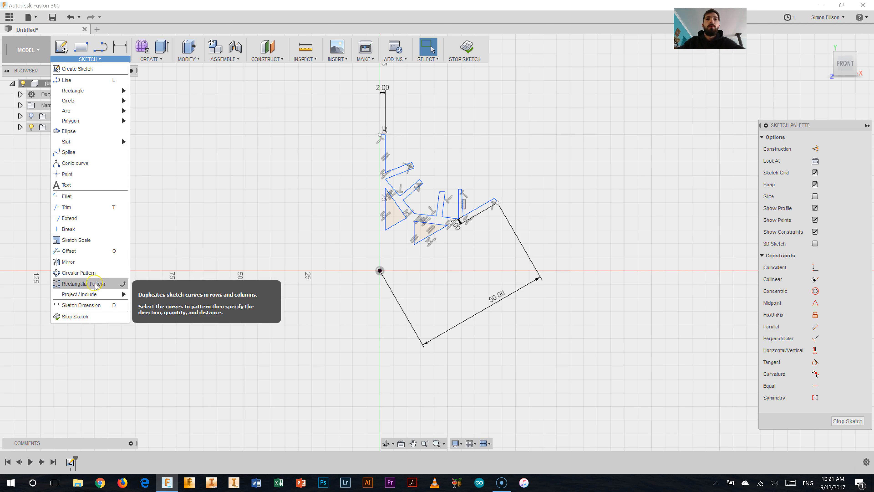
click(89, 276)
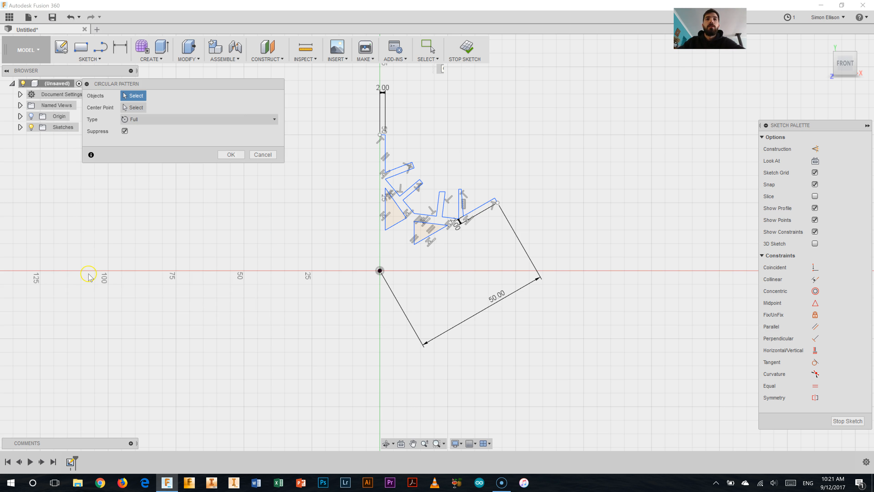
scroll(383, 136, up, 3)
click(382, 135)
click(385, 152)
click(400, 190)
click(433, 184)
click(406, 199)
click(396, 220)
click(401, 245)
click(385, 263)
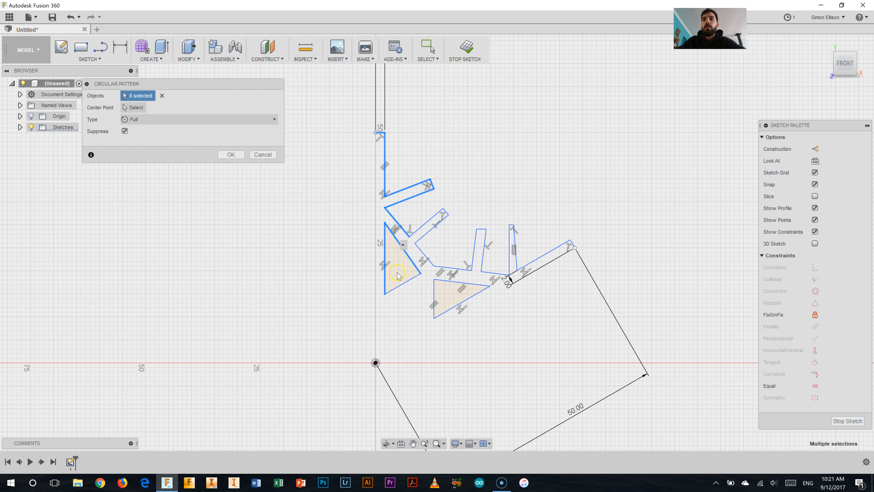
Add the upper triangle's remaining side, all sides of the lower triangle and the upper brace's branch to the pattern objects.
click(406, 282)
click(449, 284)
click(434, 293)
click(471, 303)
click(445, 212)
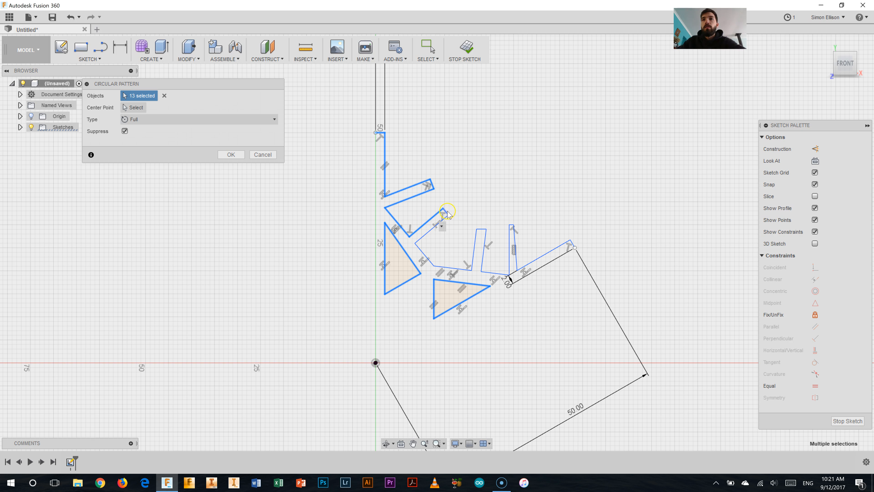
click(447, 212)
click(434, 232)
Add the remaining upper brace line, the lower brace lines with their branch and the upright branch's vertical side to the pattern objects.
click(424, 254)
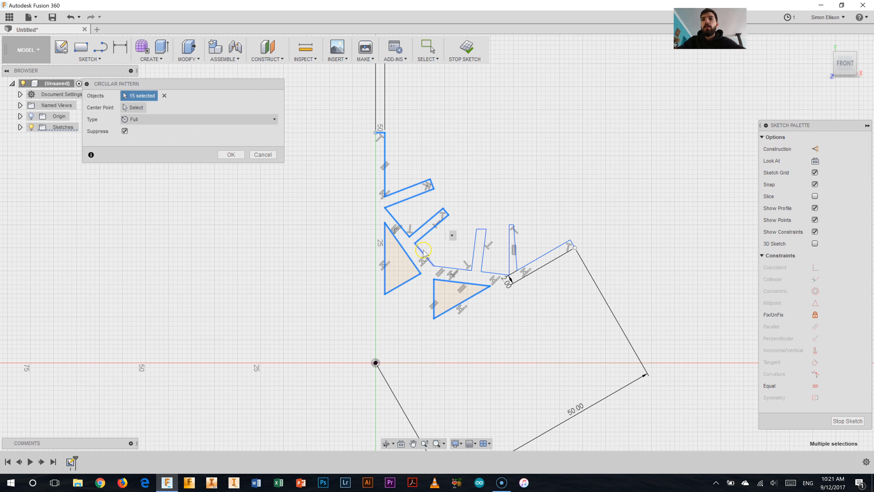
click(444, 267)
click(475, 242)
click(484, 229)
click(483, 254)
click(496, 274)
click(510, 230)
Add the upright branch's end and slanted side plus the slanted leg's outer line and end line to the pattern objects.
scroll(512, 227, up, 5)
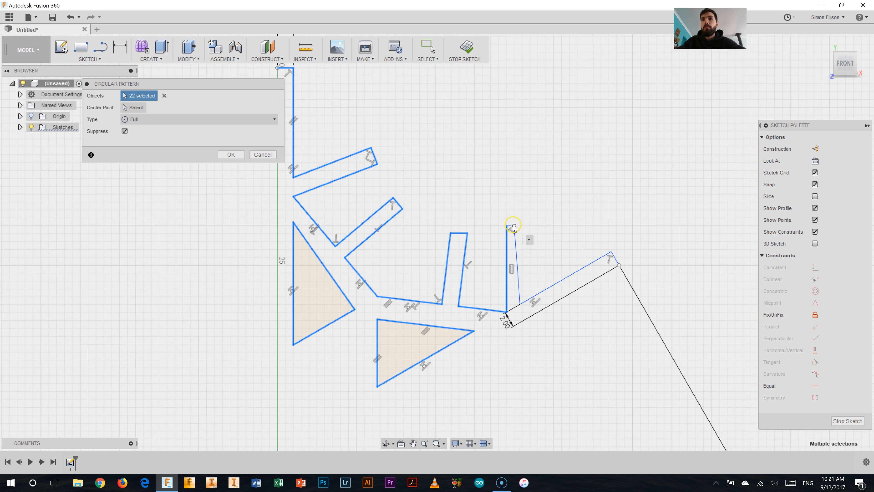
click(510, 227)
click(519, 274)
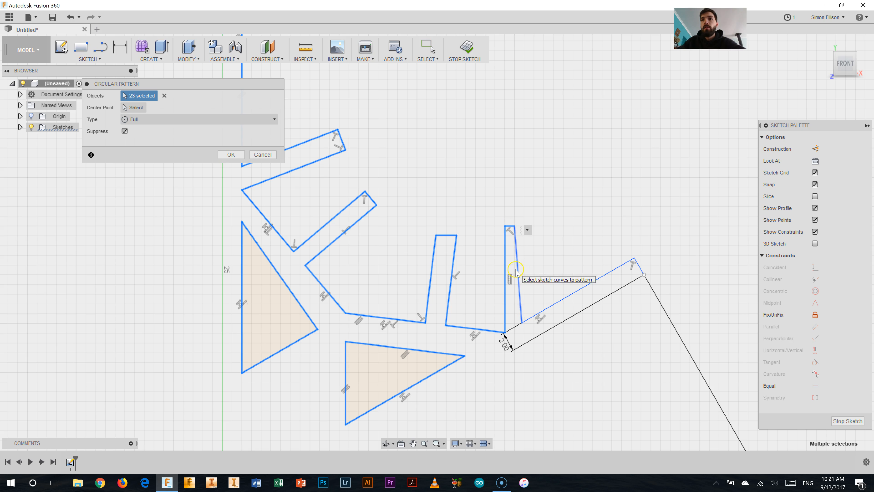
click(577, 291)
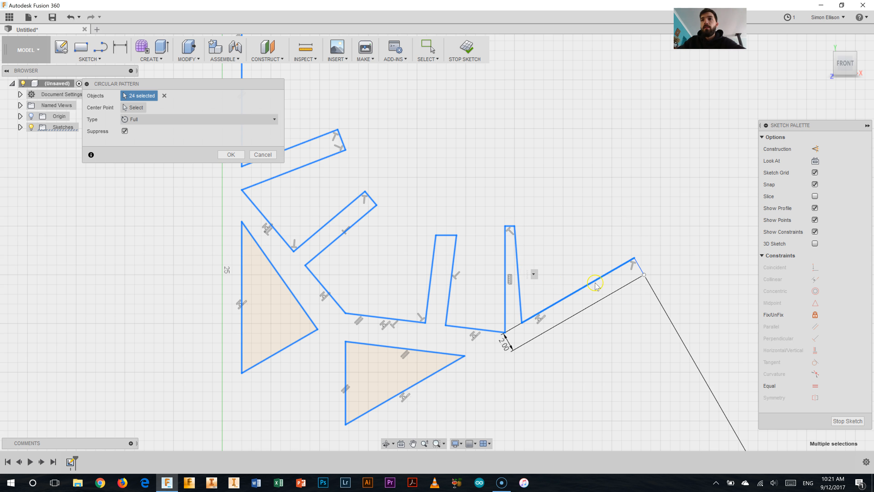
click(640, 268)
scroll(478, 250, down, 5)
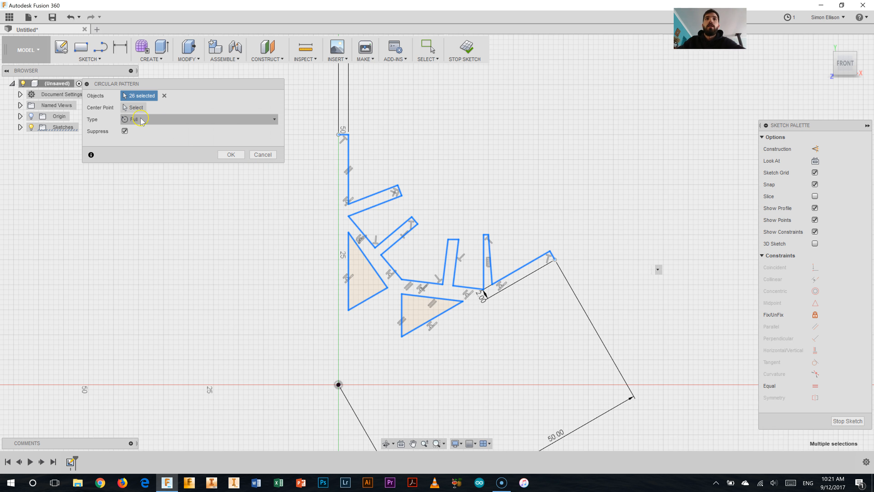
Center the circular pattern on the origin, set its quantity to 6 and create the snowflake outline.
click(133, 109)
click(339, 385)
double_click(174, 143)
text(6)
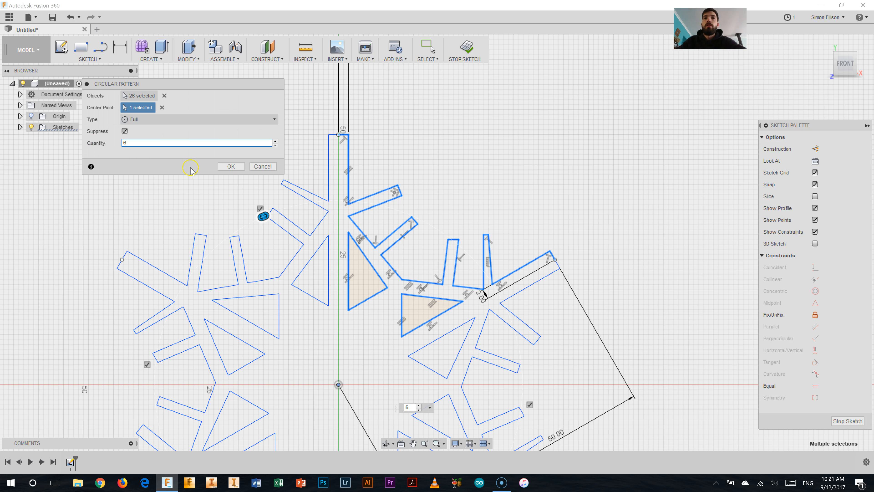
click(233, 166)
scroll(322, 298, down, 6)
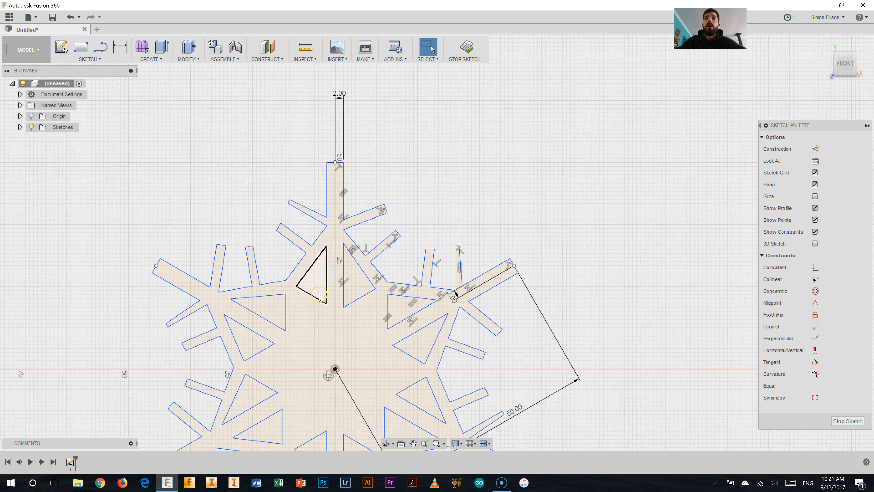
drag(399, 235, 498, 172)
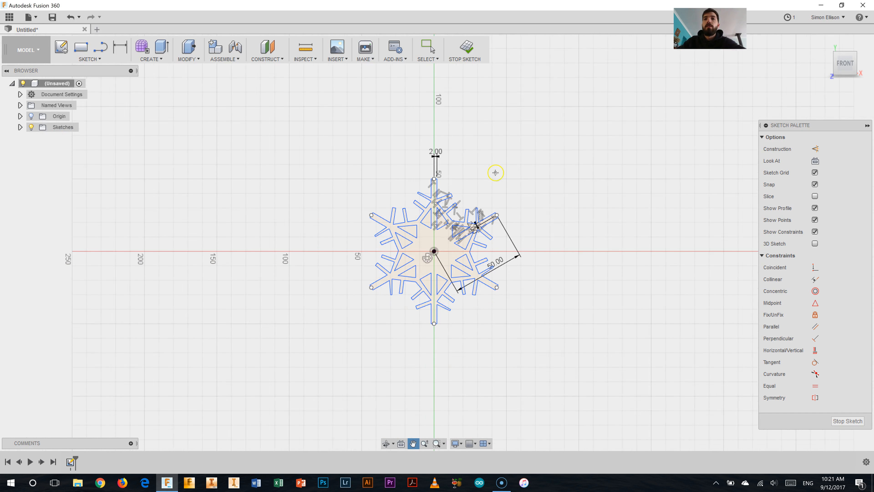
key(Escape)
scroll(478, 186, up, 2)
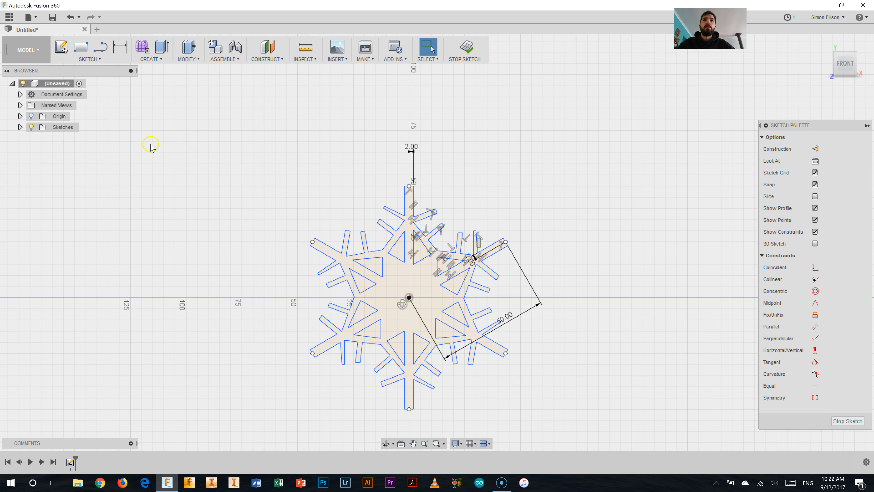
Finish the snowflake sketch and start a new sketch on the YZ plane.
click(469, 50)
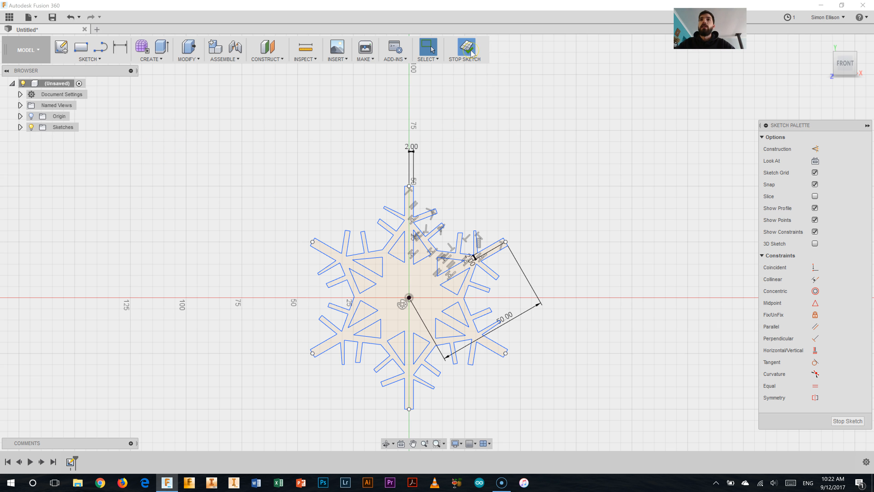
click(61, 47)
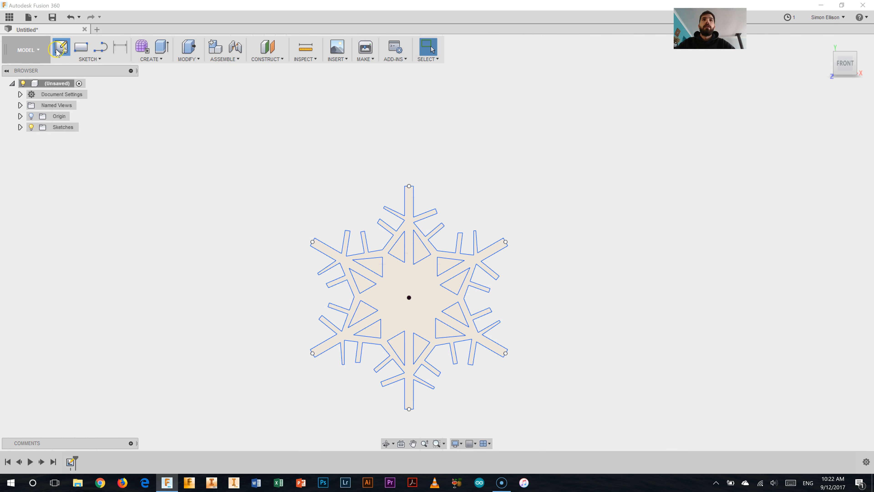
click(384, 298)
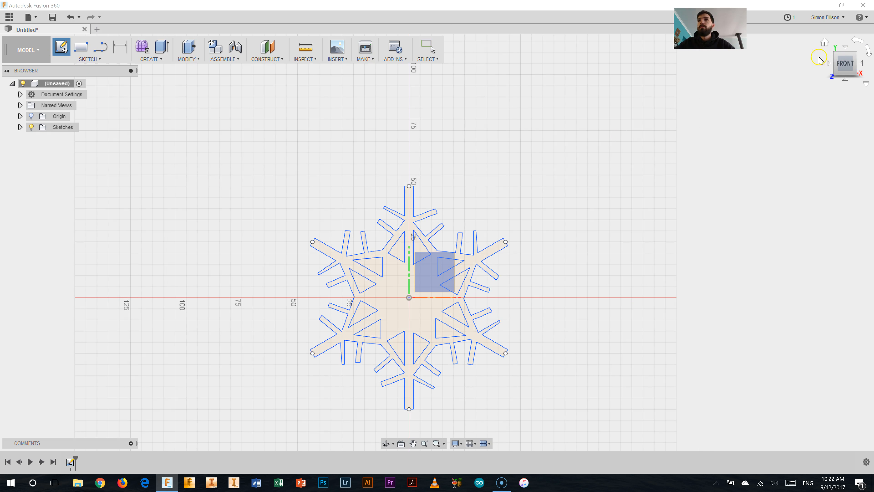
click(824, 43)
click(416, 238)
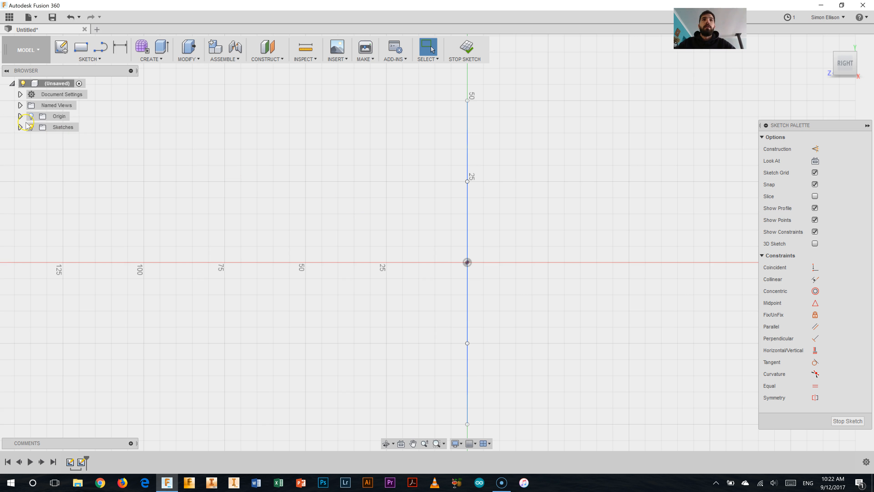
Hide Sketch1 and draw a 50 mm vertical line upward from the origin in the new sketch.
click(20, 127)
click(39, 138)
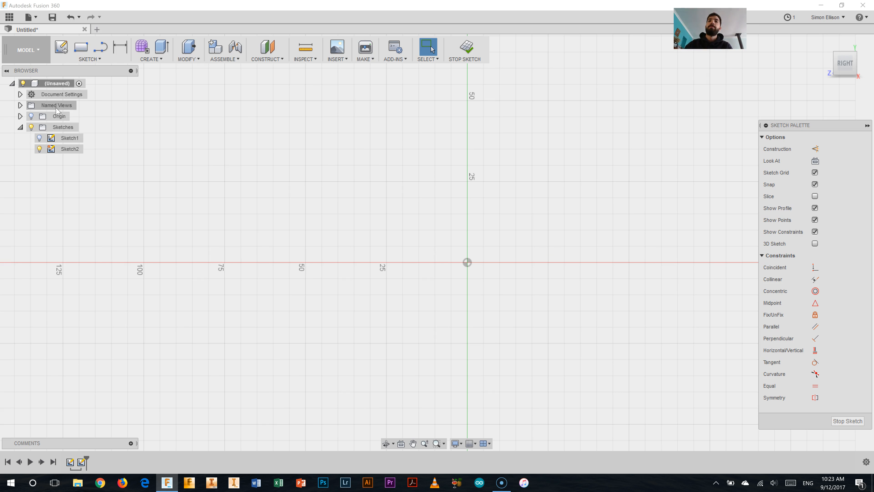
click(101, 52)
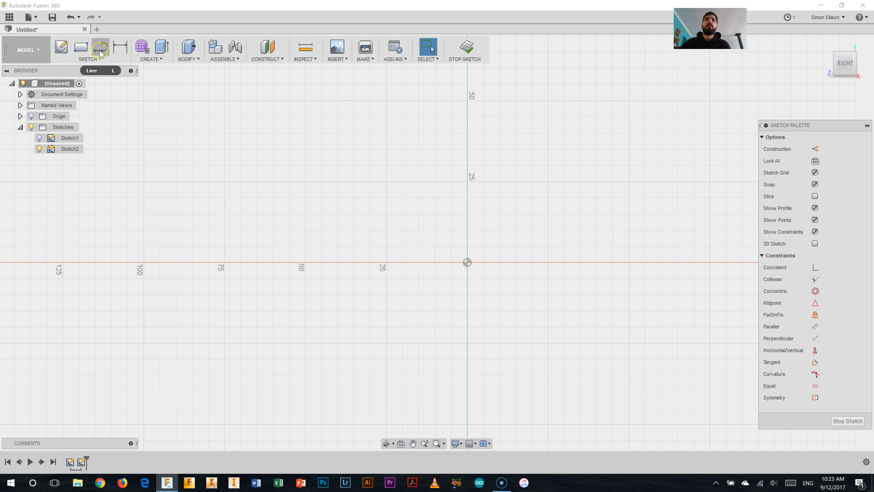
click(467, 262)
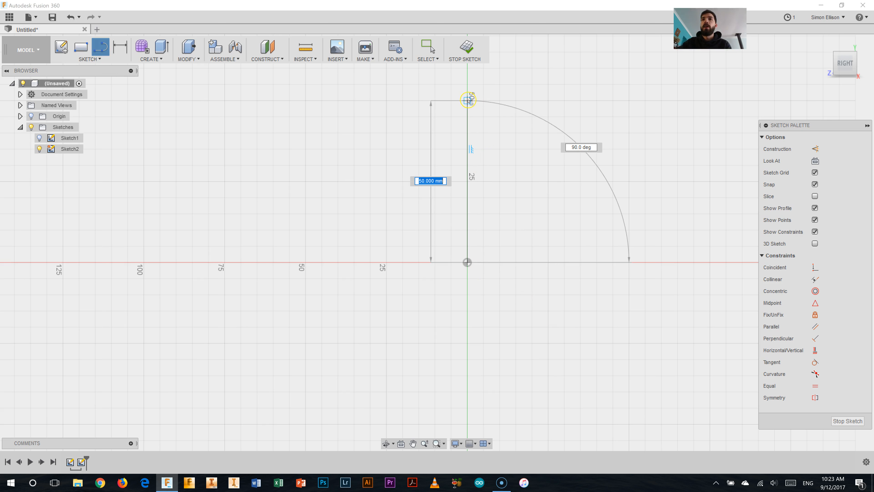
click(467, 100)
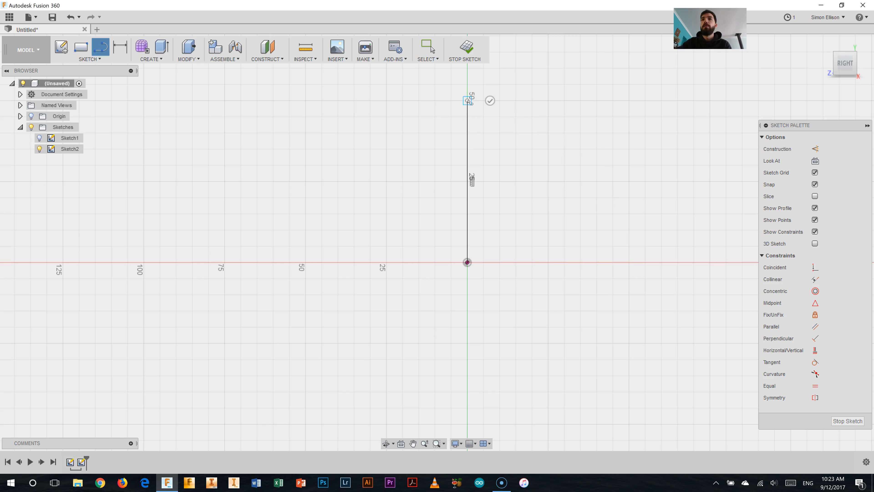
right_click(489, 260)
click(444, 259)
Draw a slanted line from the origin with its length dimensioned to 50 mm.
click(101, 47)
click(467, 262)
text(50)
key(Return)
key(Escape)
click(385, 182)
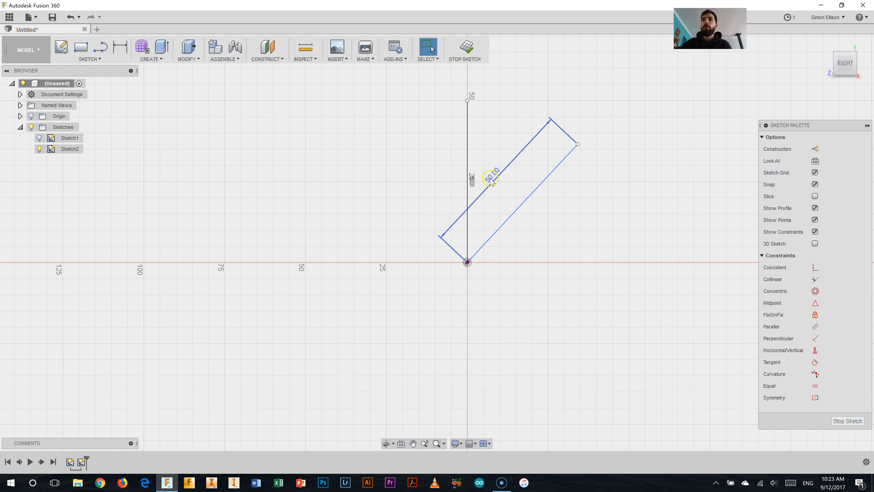
Dimension the angle between the vertical line and the slanted line and set it to 36°.
click(88, 60)
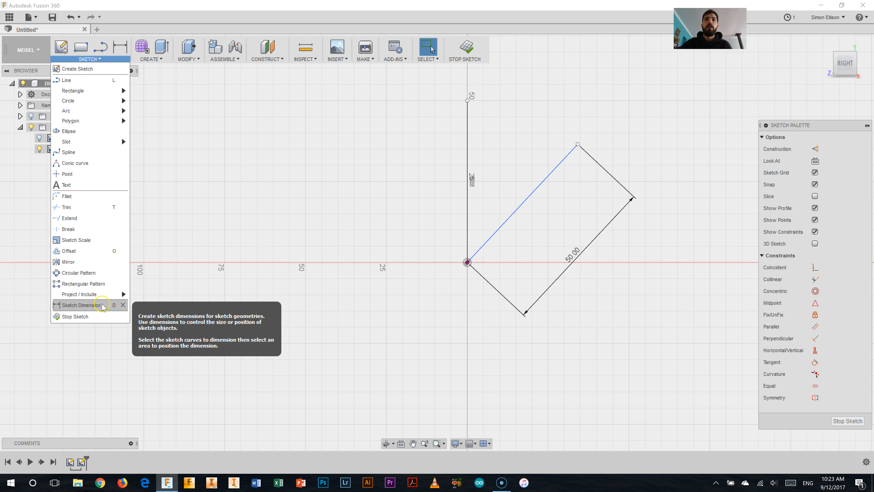
click(81, 305)
click(467, 211)
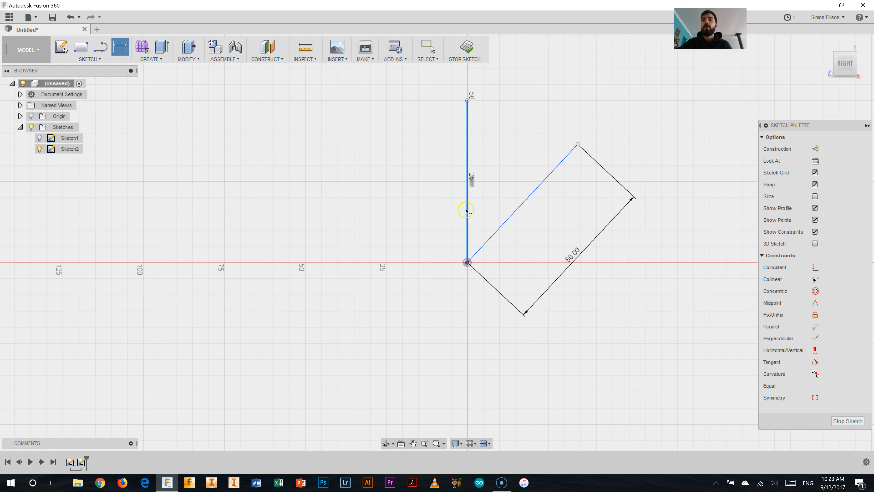
click(509, 209)
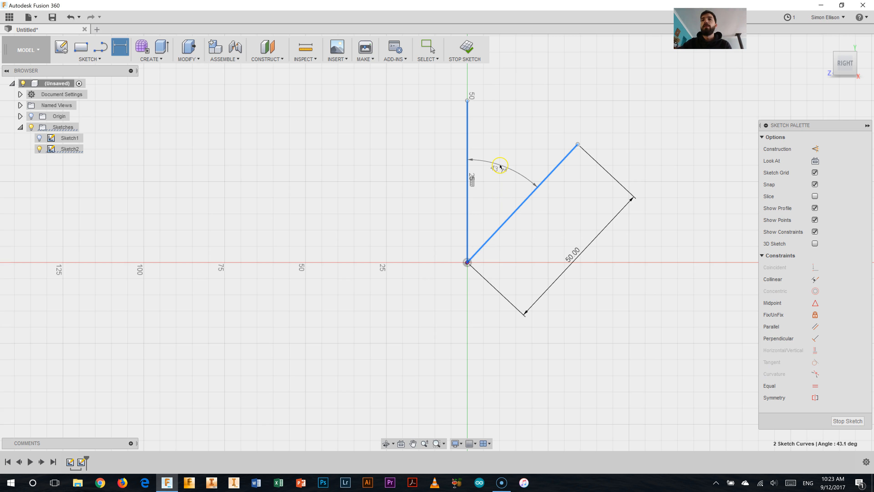
click(499, 165)
text(36)
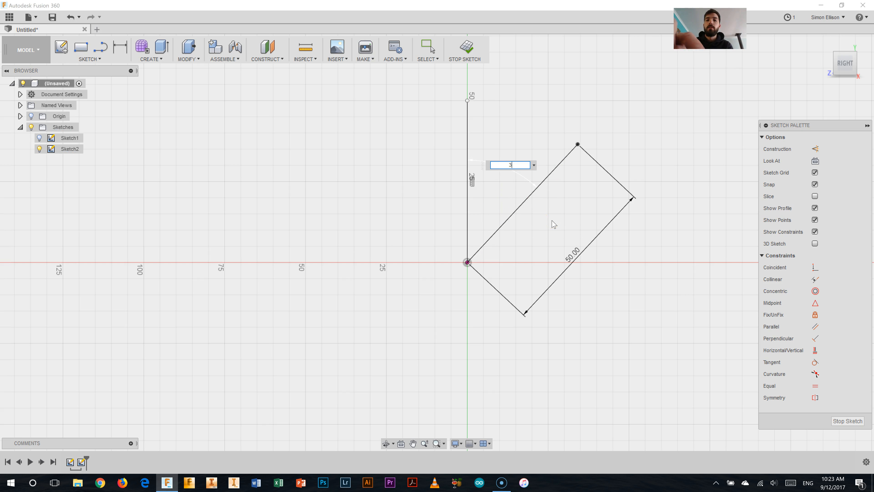
key(Return)
click(513, 146)
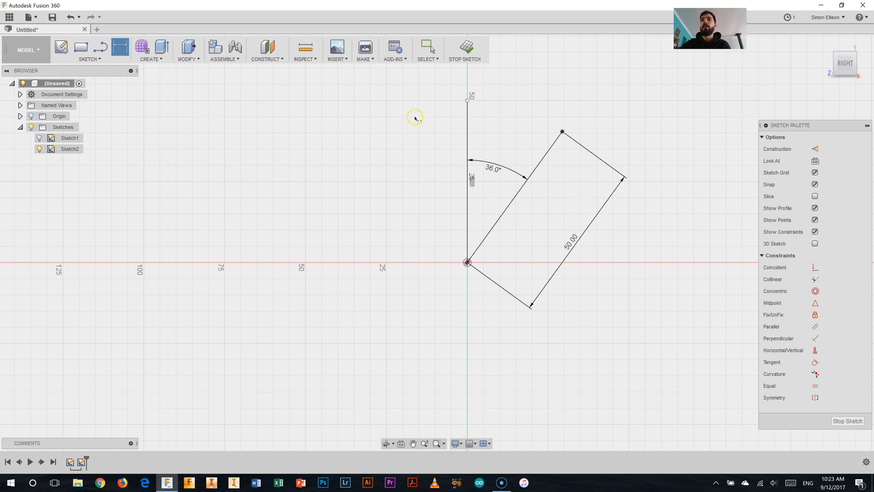
Draw a line from the vertical line's upper endpoint to the slanted line, and move the angle dimension below the origin.
scroll(505, 105, up, 2)
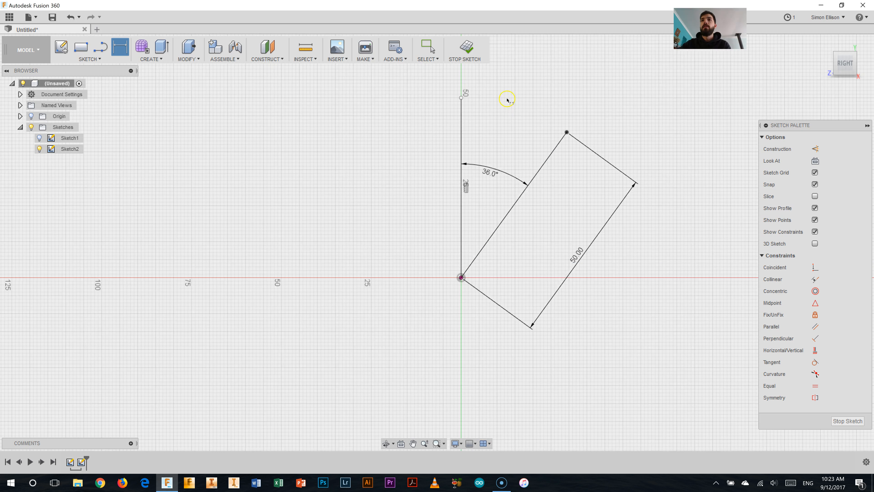
click(101, 48)
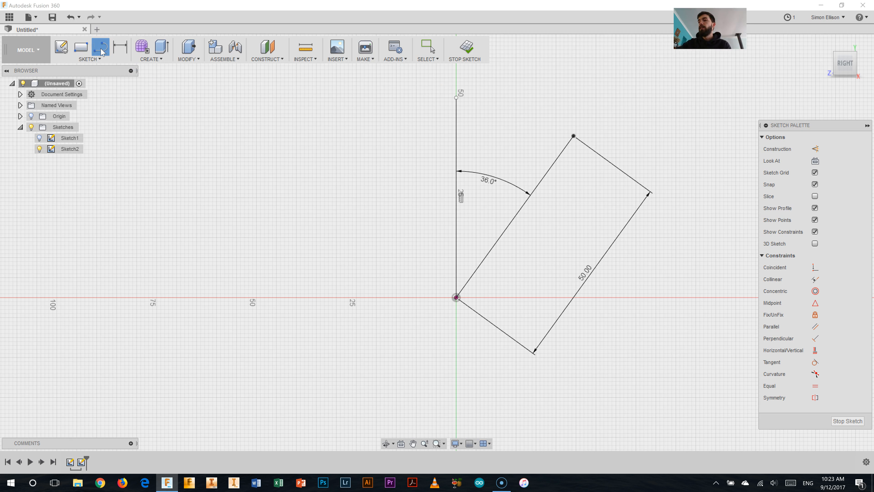
click(456, 98)
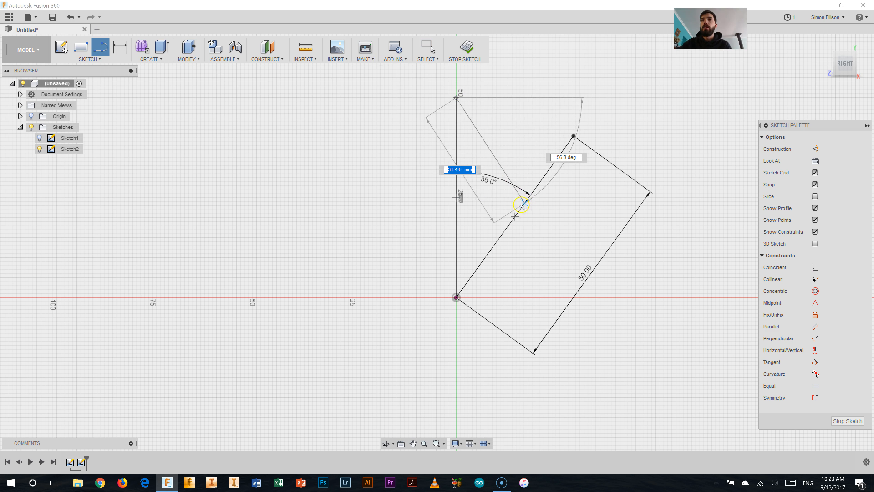
double_click(511, 223)
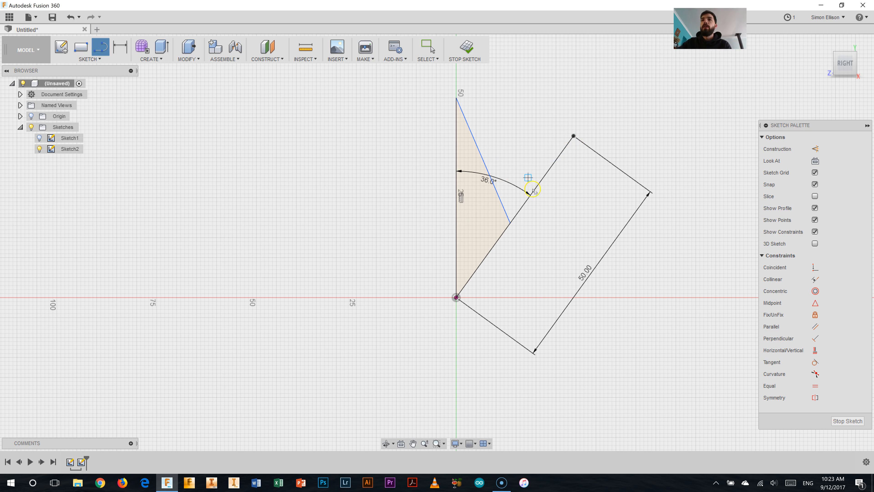
right_click(402, 180)
click(444, 195)
drag(503, 183, 413, 360)
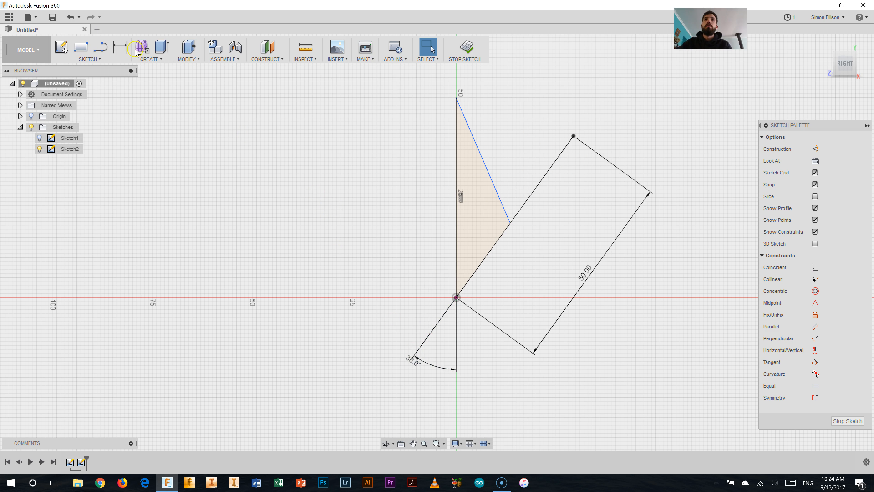
Draw a closed, notched four-sided shape inside the triangle near its top, with one side parallel to the vertical line.
click(101, 47)
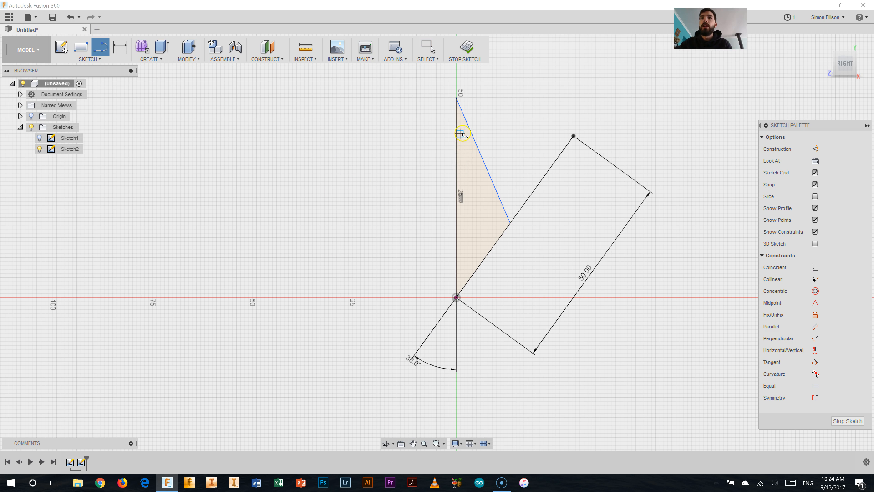
scroll(464, 133, up, 2)
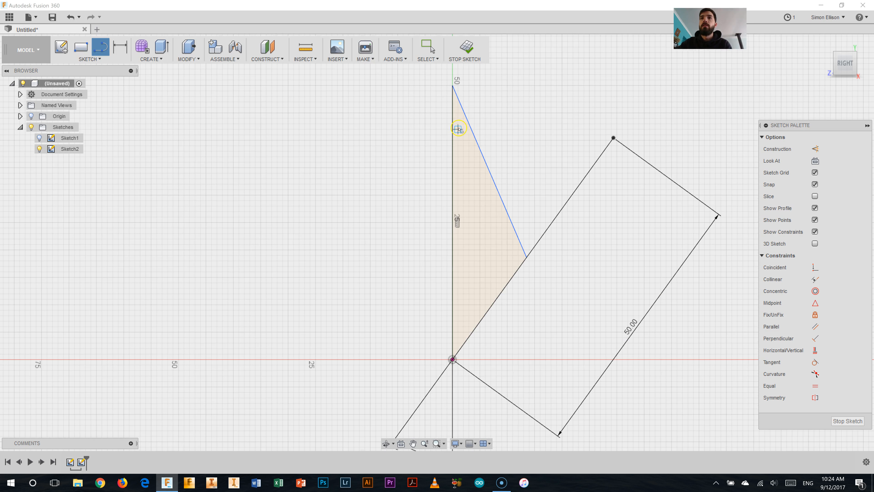
click(458, 124)
click(458, 189)
drag(460, 189, 469, 167)
click(480, 173)
click(458, 125)
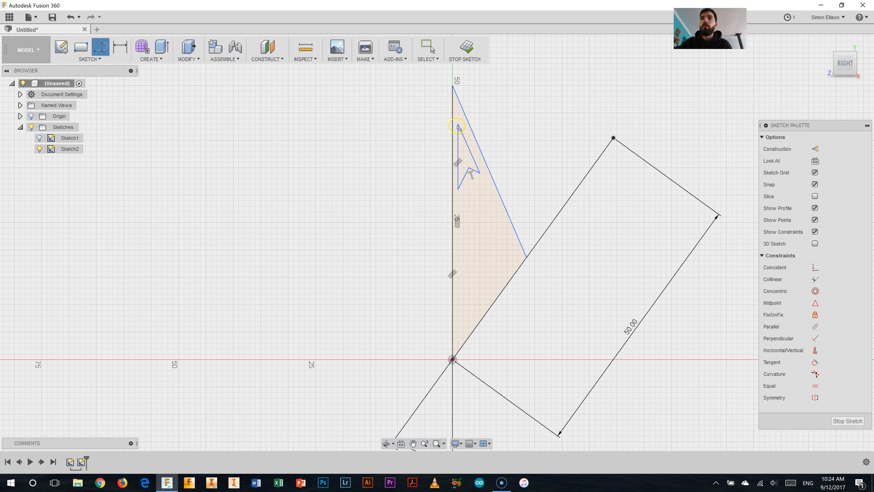
Draw a slim closed triangle below the notched shape, with one side parallel to the vertical line.
click(469, 184)
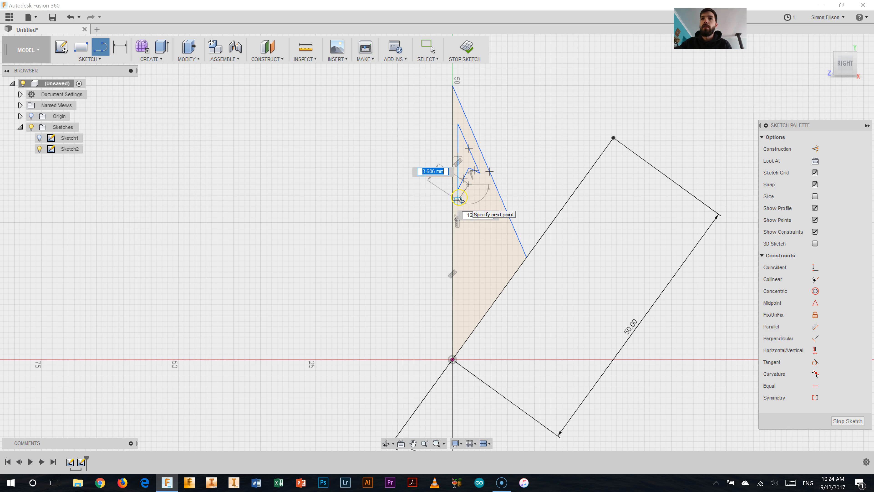
click(458, 199)
click(458, 238)
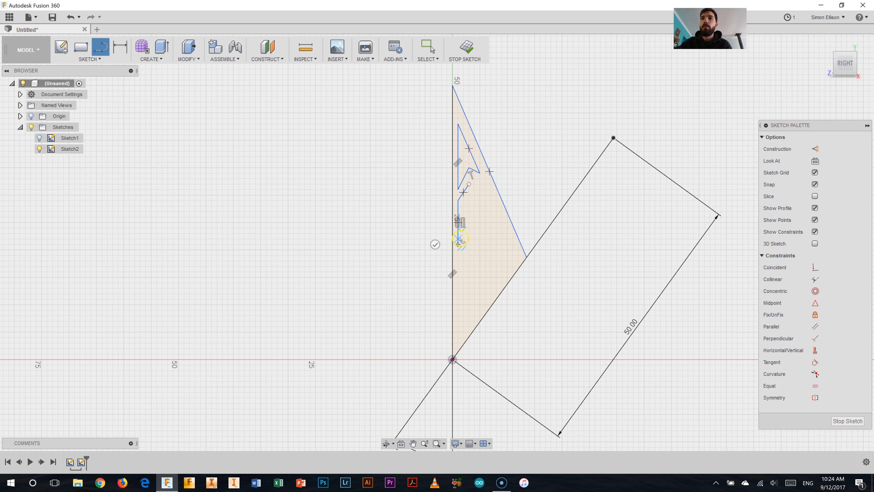
click(469, 184)
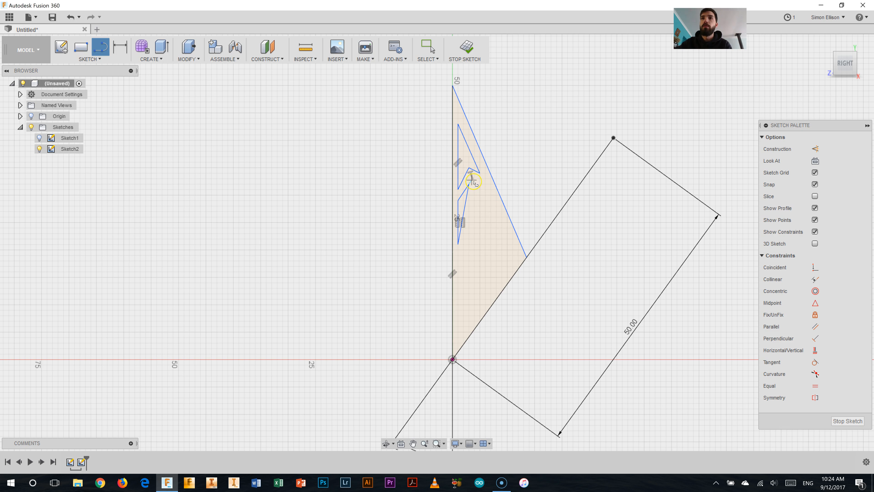
Draw a narrow closed four-sided shape between the slim triangle and the profile's outer edge.
click(473, 180)
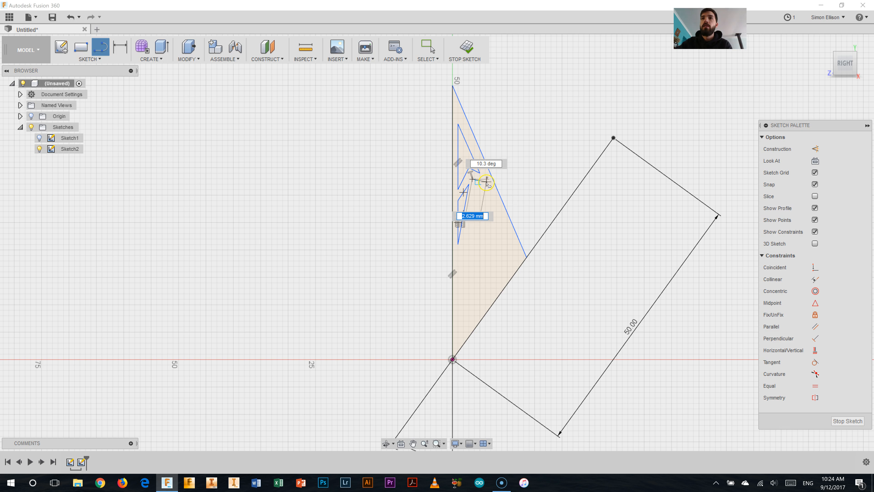
click(479, 184)
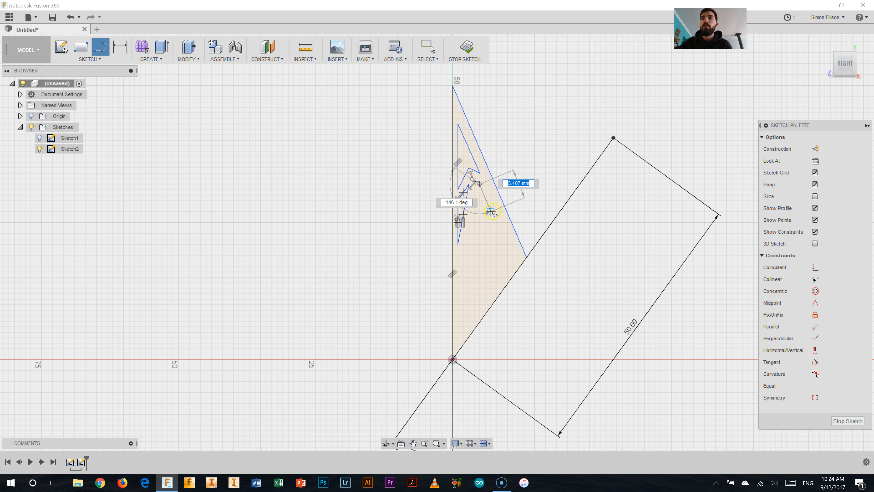
click(494, 214)
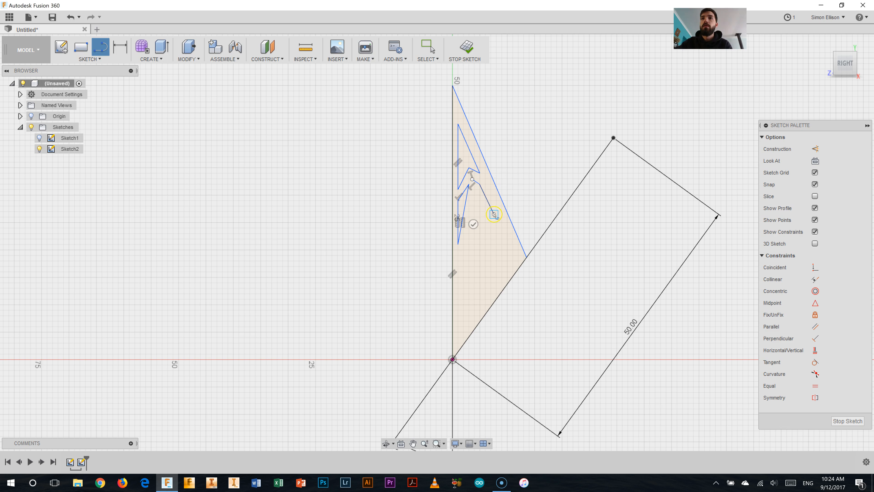
click(479, 221)
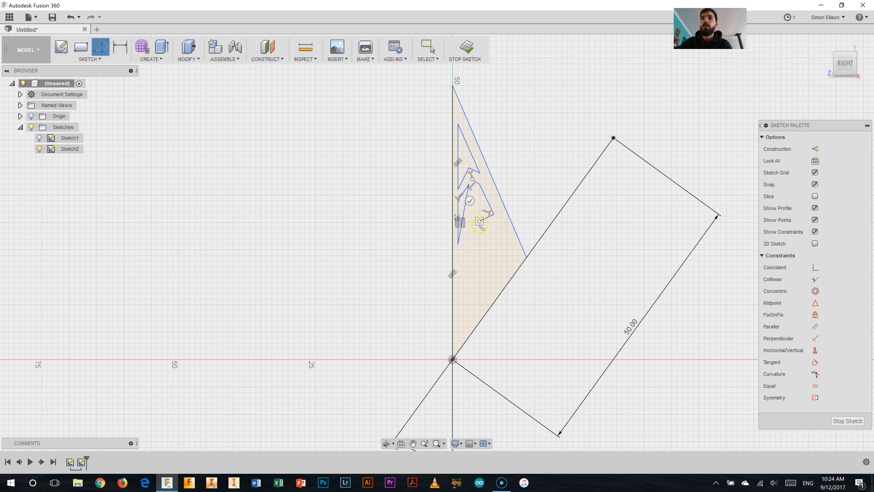
click(474, 180)
Draw a closed five-sided shape below the two small shapes, starting with a side about 14 mm long parallel to the slim triangle's edge.
scroll(470, 210, up, 2)
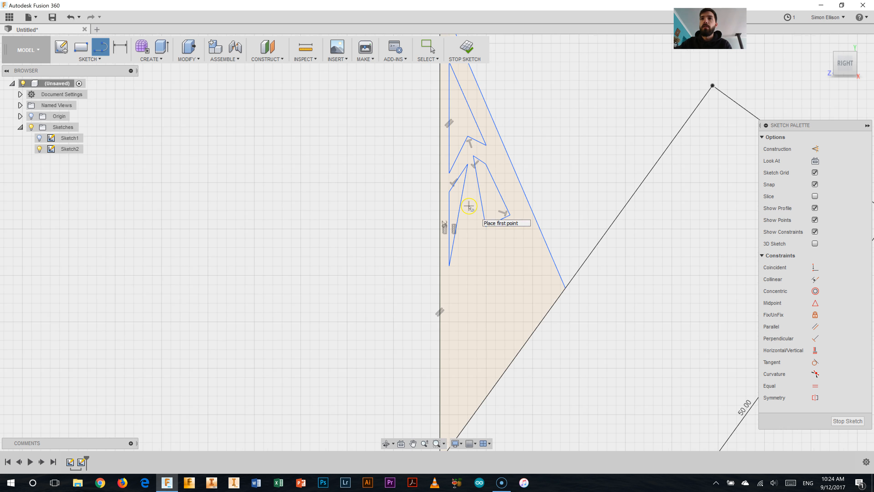
click(472, 206)
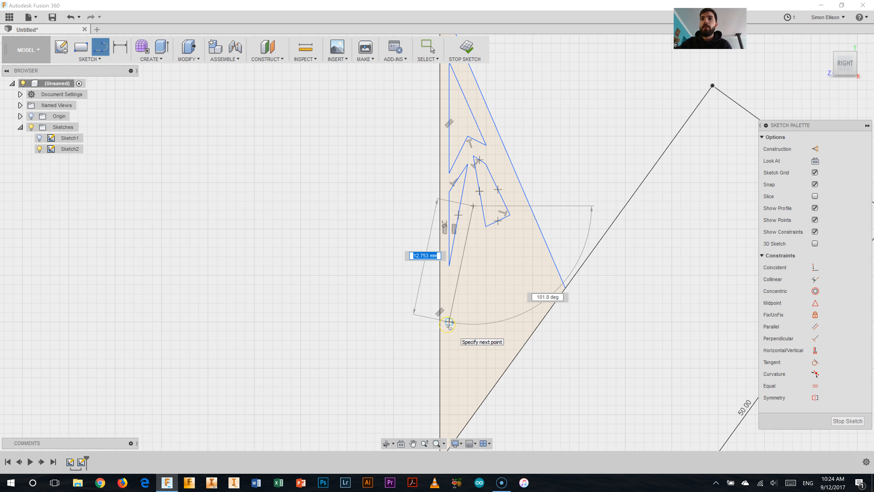
click(448, 330)
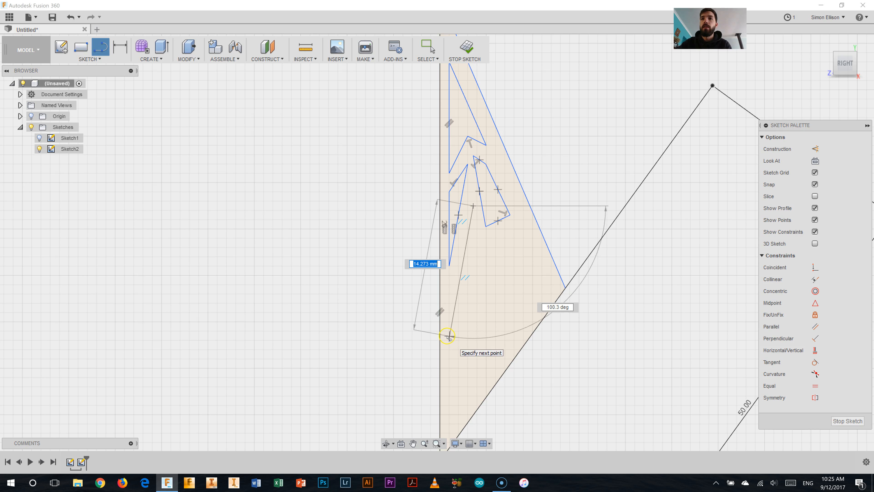
click(450, 335)
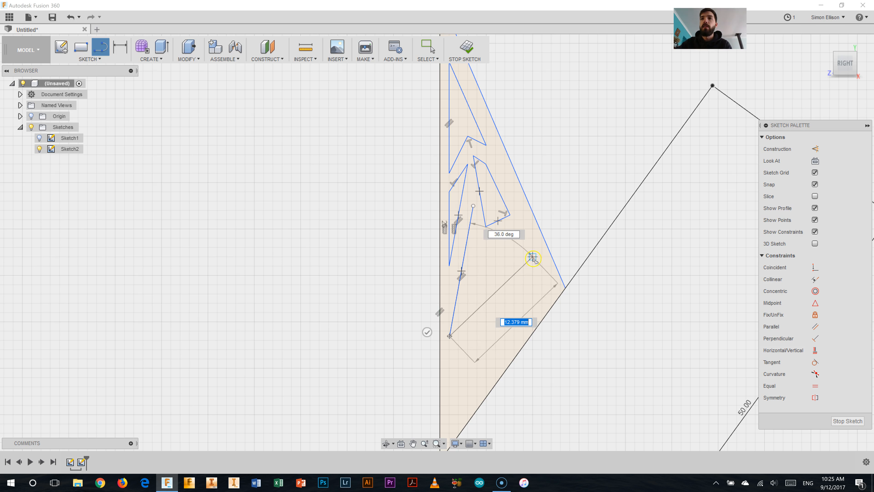
click(527, 253)
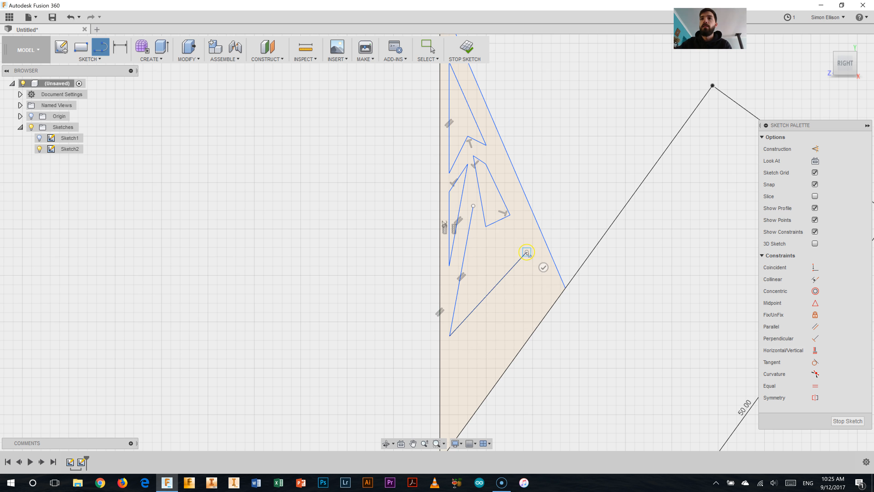
click(514, 221)
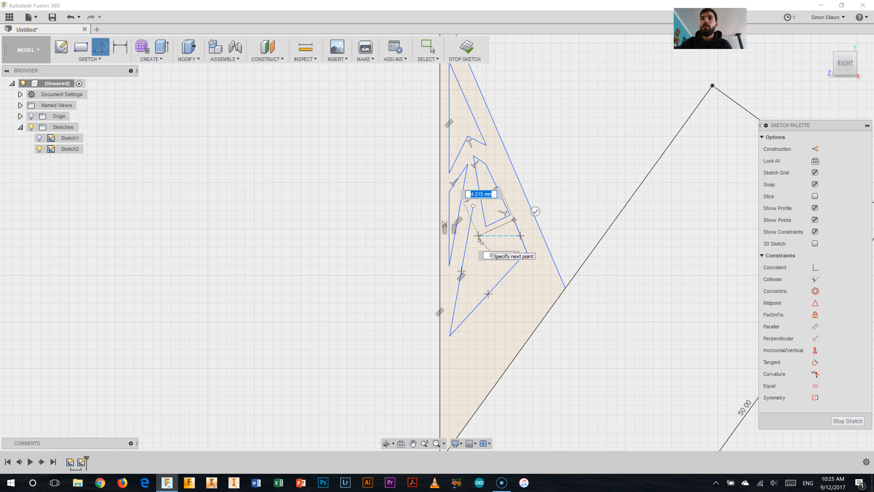
click(478, 236)
click(473, 206)
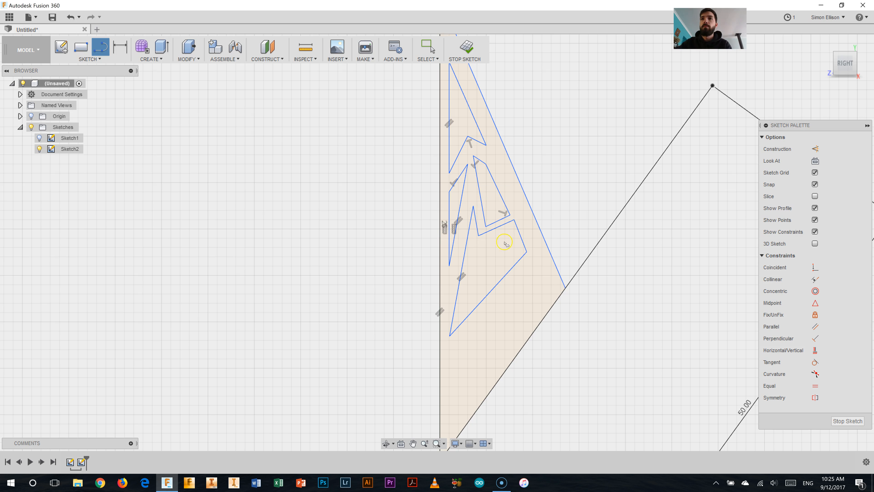
Draw a closed four-sided shape about 8 mm by 4 mm beside the slanted line, with its long side parallel to that line.
click(529, 262)
click(543, 290)
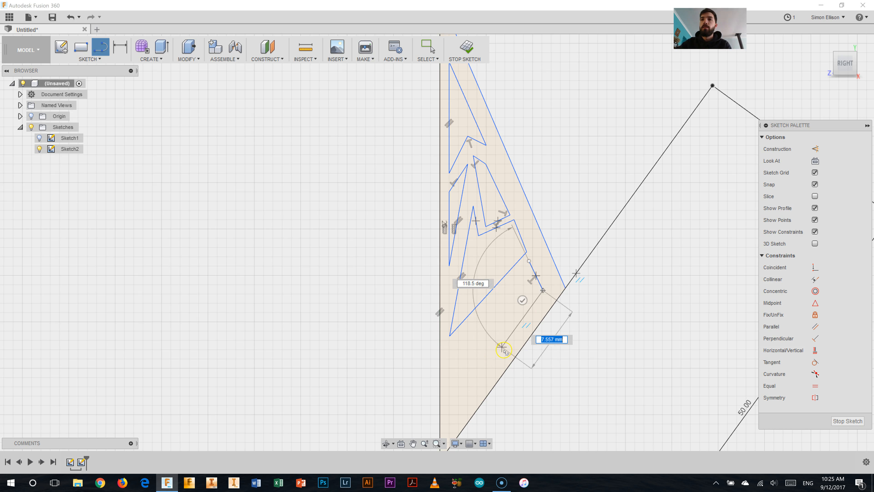
click(501, 348)
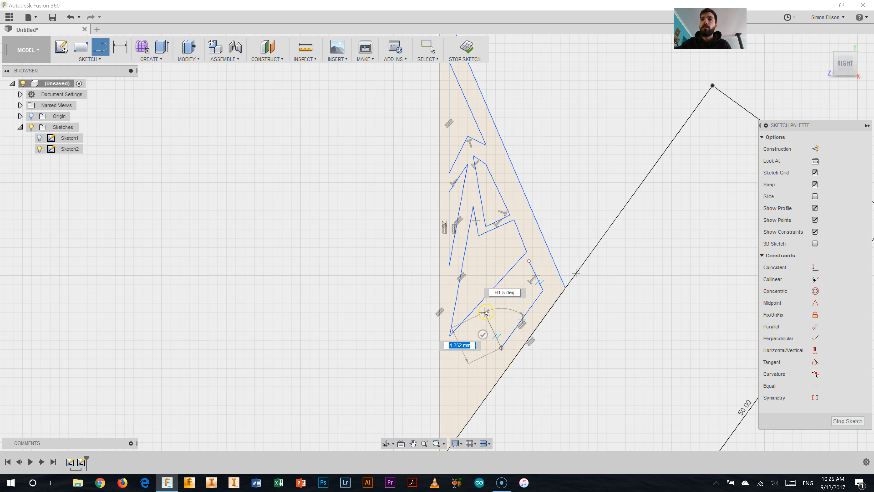
click(485, 313)
click(529, 261)
Draw a closed four-sided shape near the origin with an upper side about 4 mm long, and end the Line command.
click(479, 319)
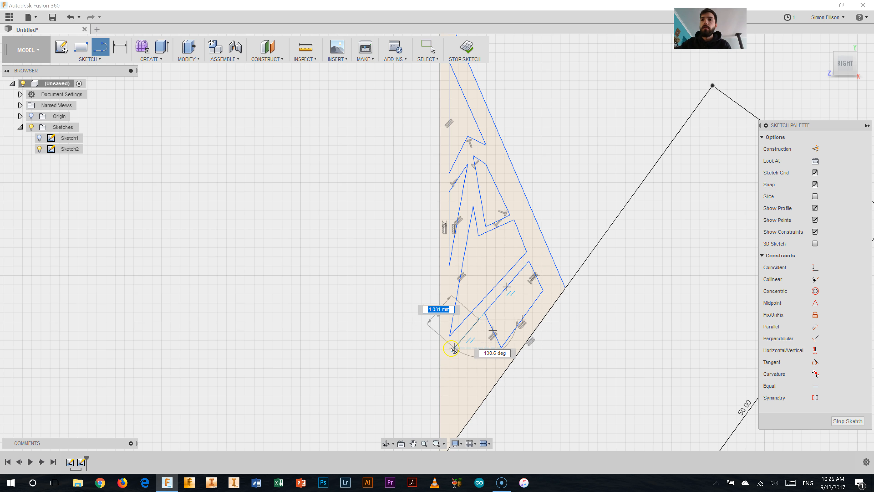
click(453, 348)
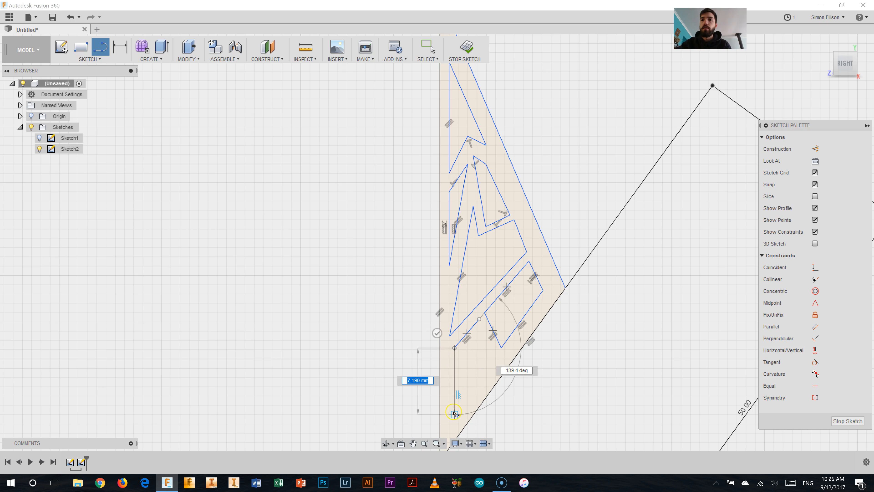
click(449, 424)
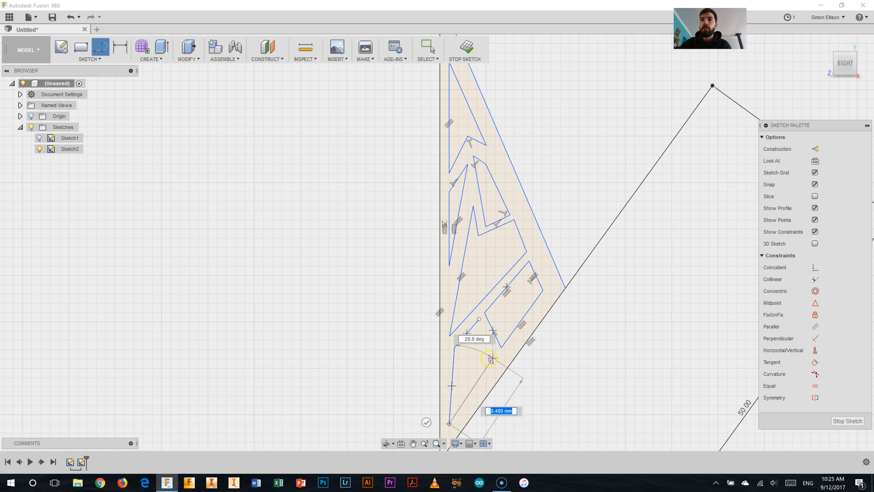
click(493, 355)
click(481, 332)
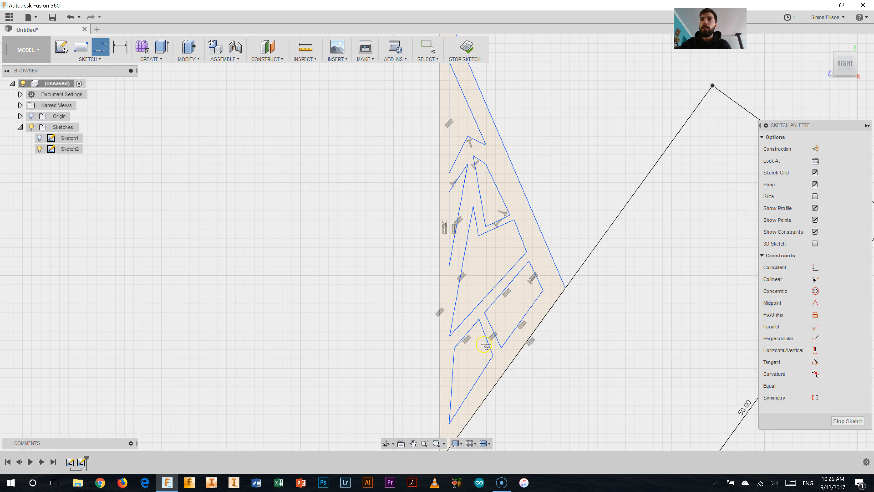
scroll(484, 341, down, 4)
scroll(450, 346, down, 3)
scroll(512, 248, down, 2)
middle_drag(512, 247, 526, 153)
scroll(495, 119, up, 3)
right_click(530, 206)
click(498, 210)
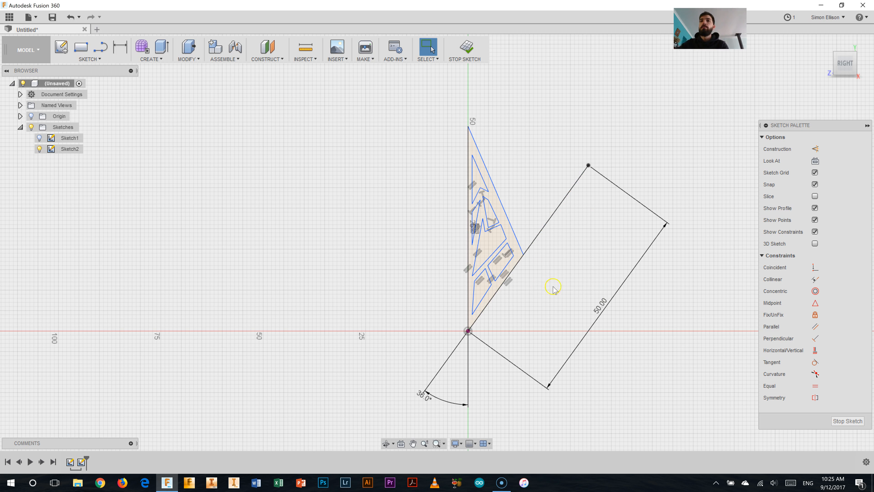
Trim away the 50 mm slanted line beyond the segment, its remaining part along the segment, and the segment's vertical edge.
click(100, 61)
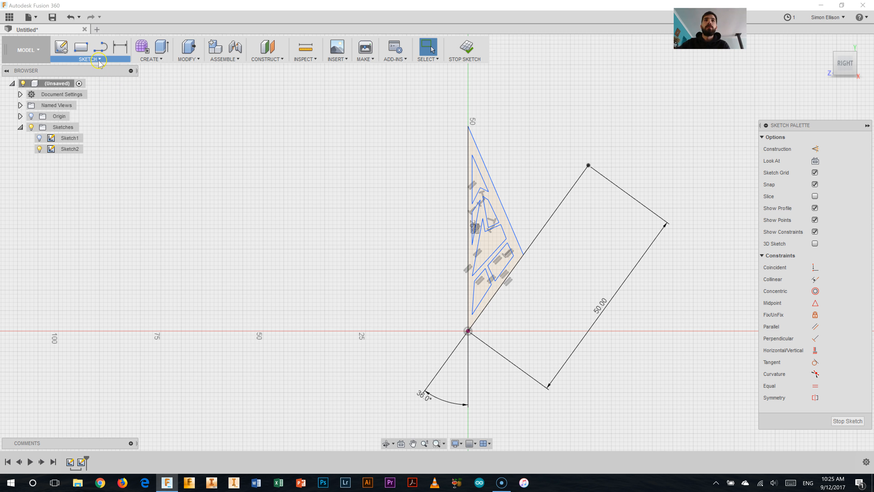
click(103, 211)
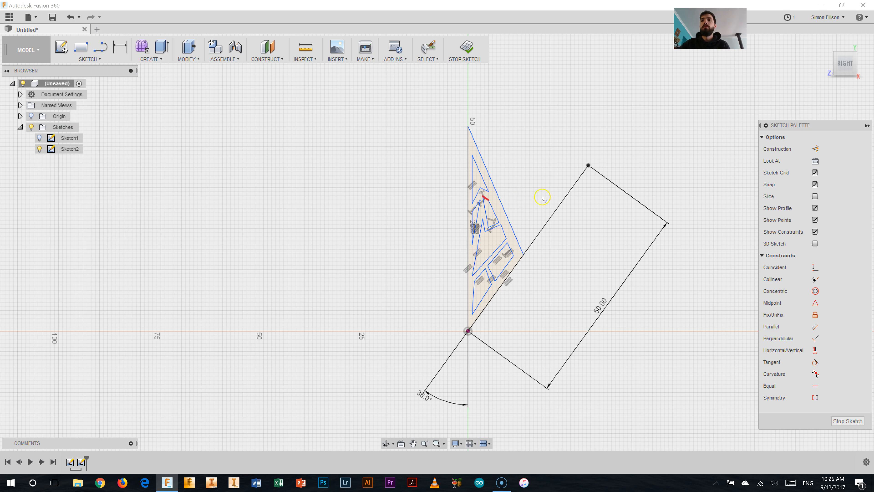
click(563, 205)
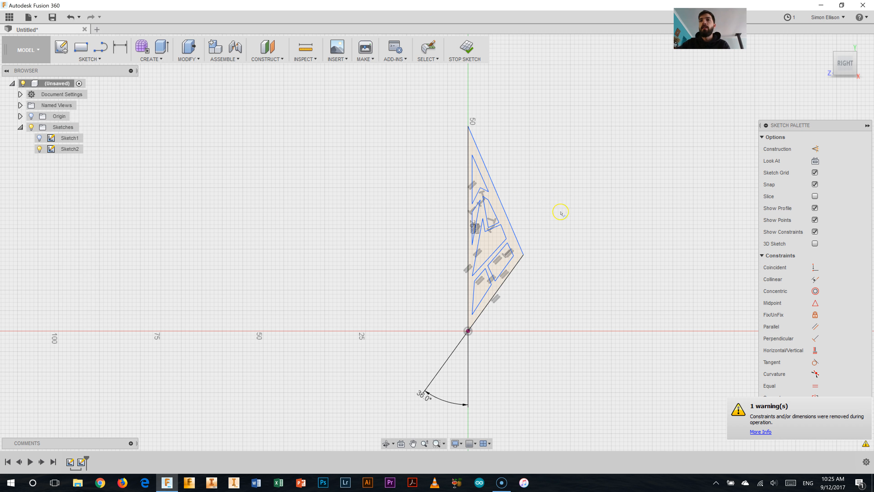
click(512, 279)
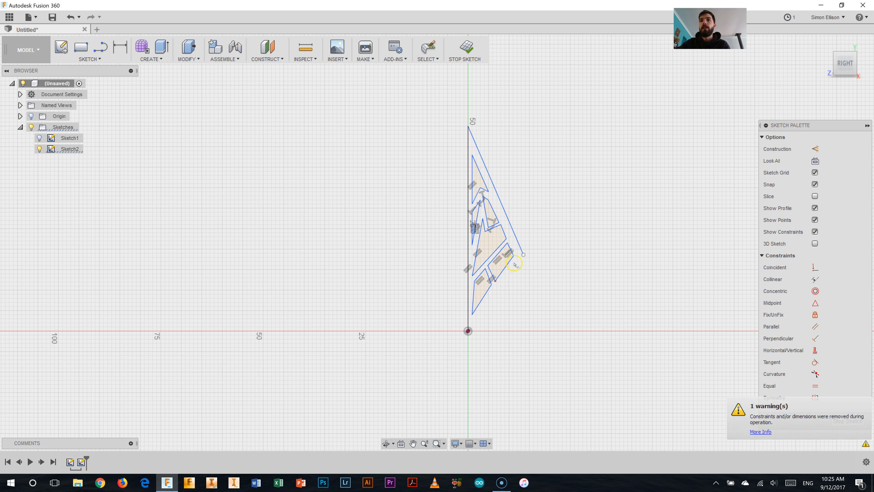
click(468, 213)
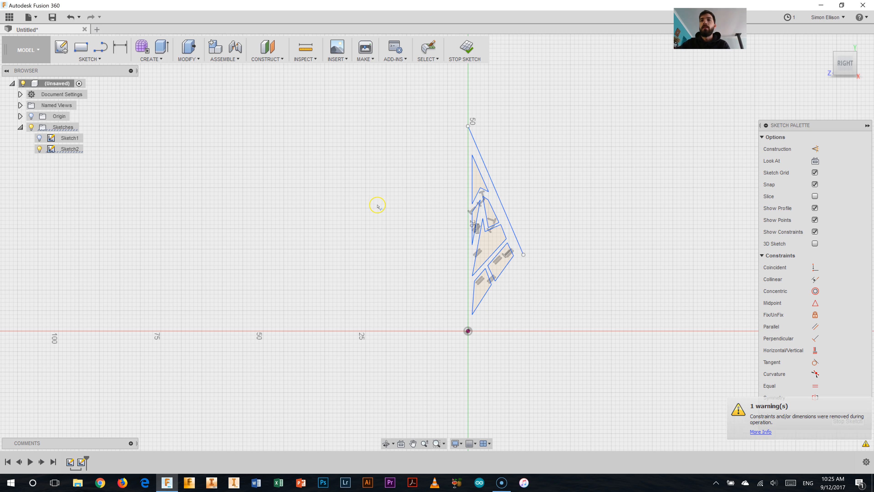
click(89, 59)
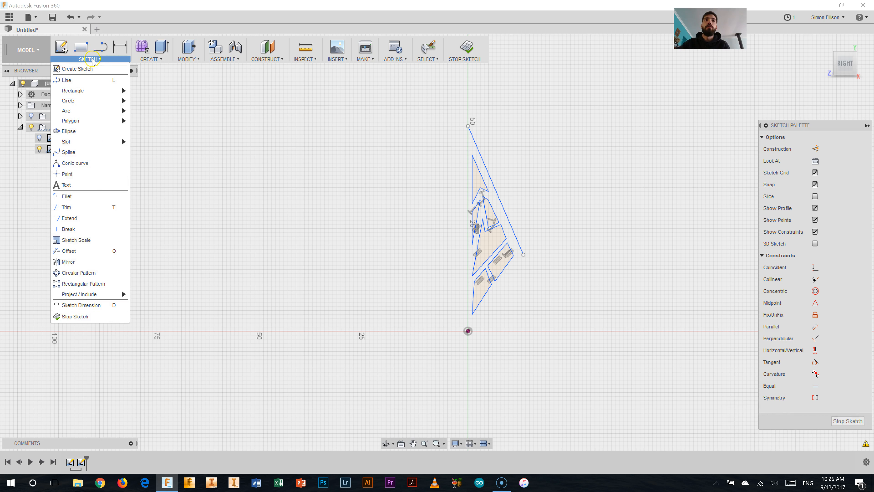
click(93, 272)
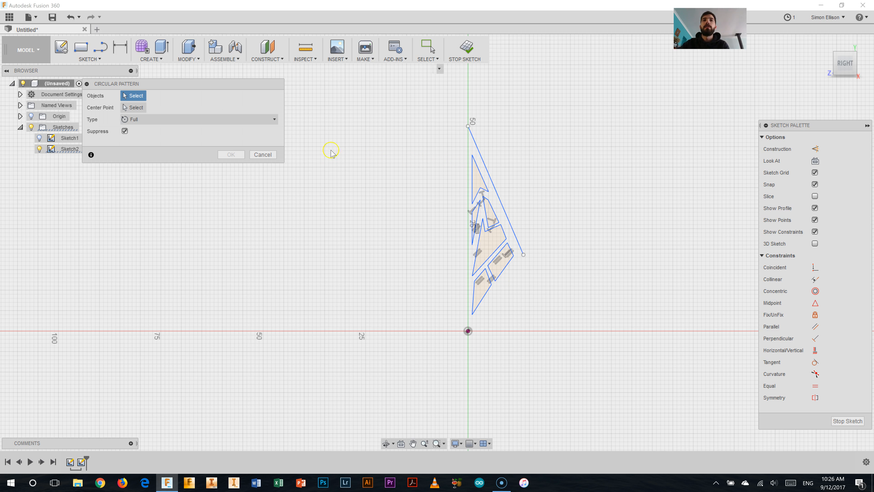
drag(447, 109, 557, 319)
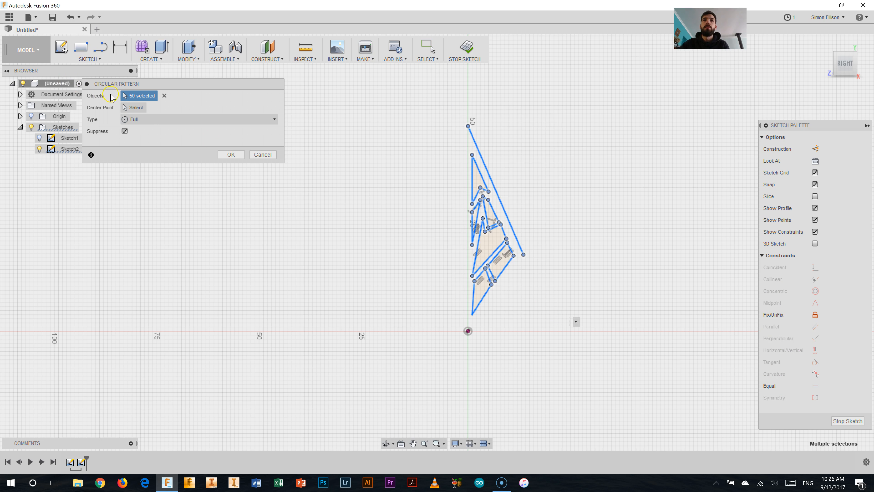
click(133, 108)
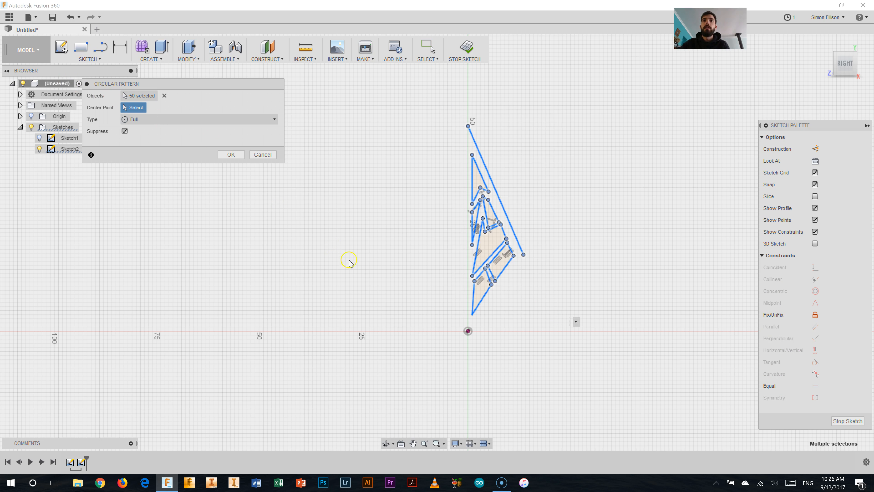
click(468, 331)
click(135, 143)
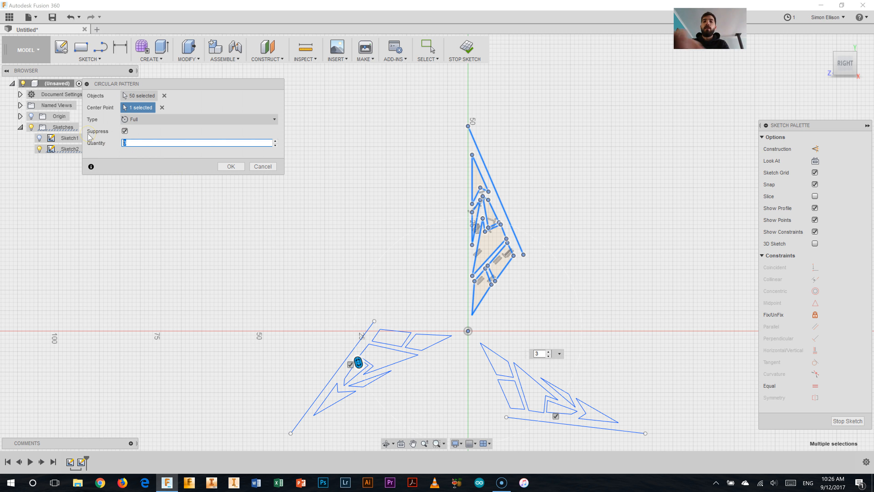
text(10)
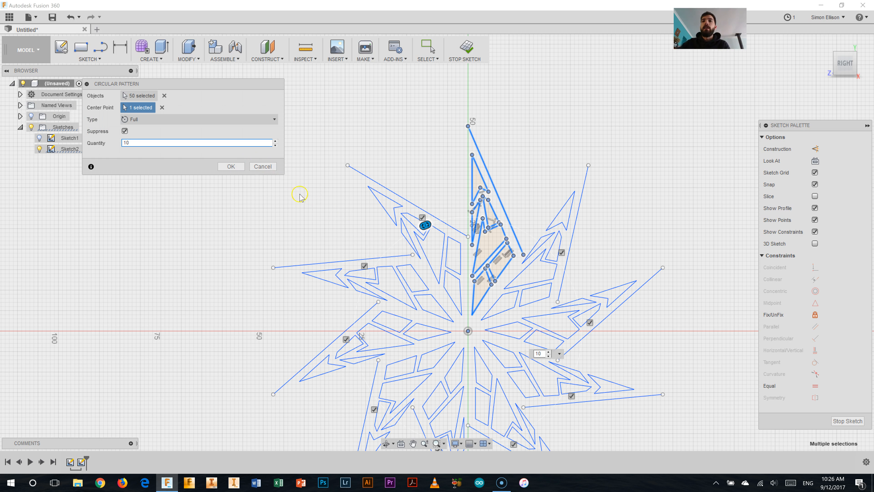
scroll(474, 379, down, 5)
scroll(506, 409, up, 3)
scroll(586, 412, down, 3)
middle_drag(587, 413, 563, 329)
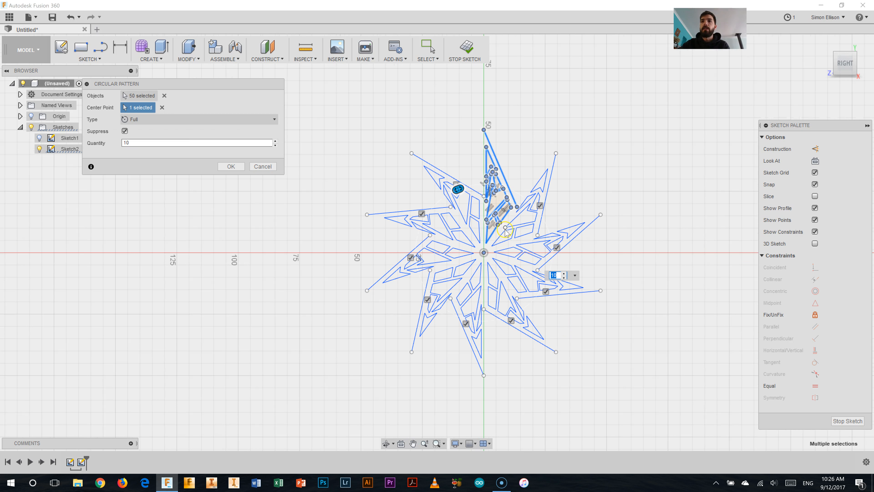
scroll(502, 345, down, 1)
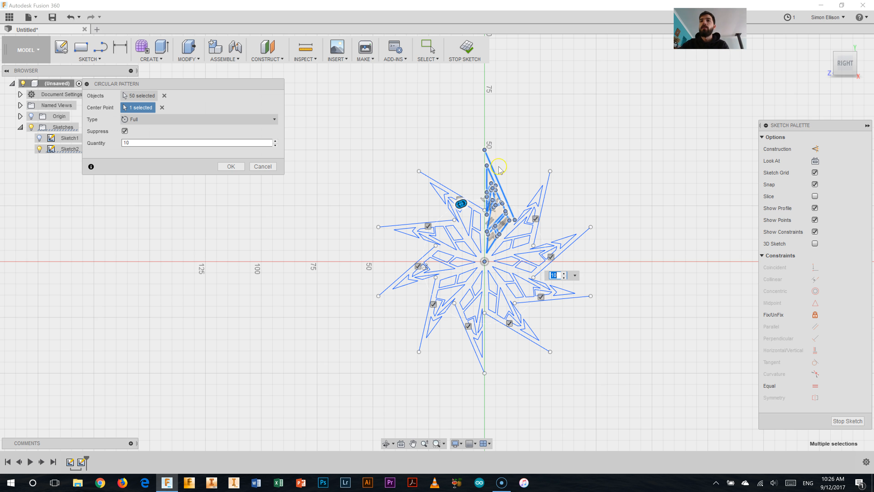
click(257, 168)
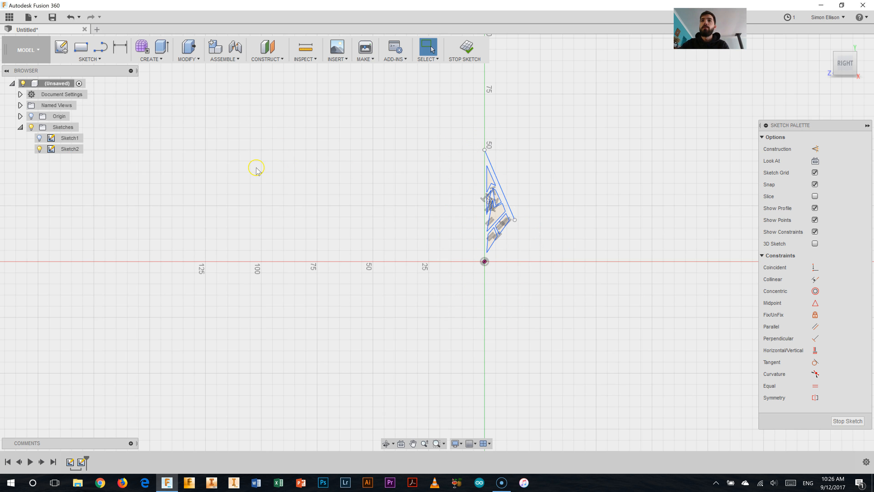
scroll(517, 234, up, 2)
mouse_move(530, 265)
mouse_down()
mouse_move(423, 156)
mouse_move(418, 111)
mouse_up()
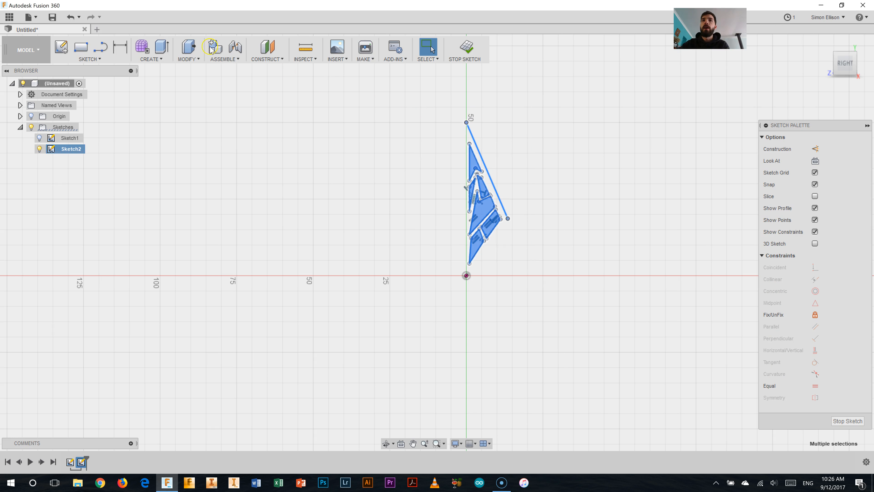
click(73, 60)
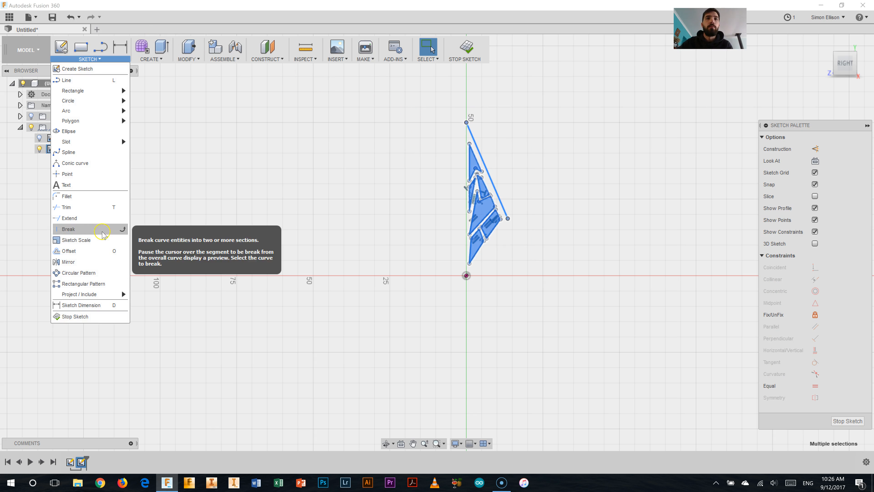
click(100, 262)
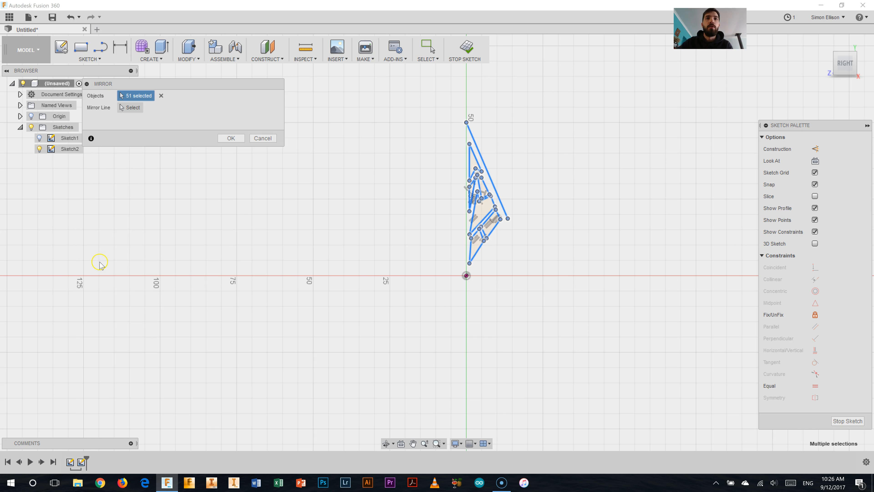
click(134, 108)
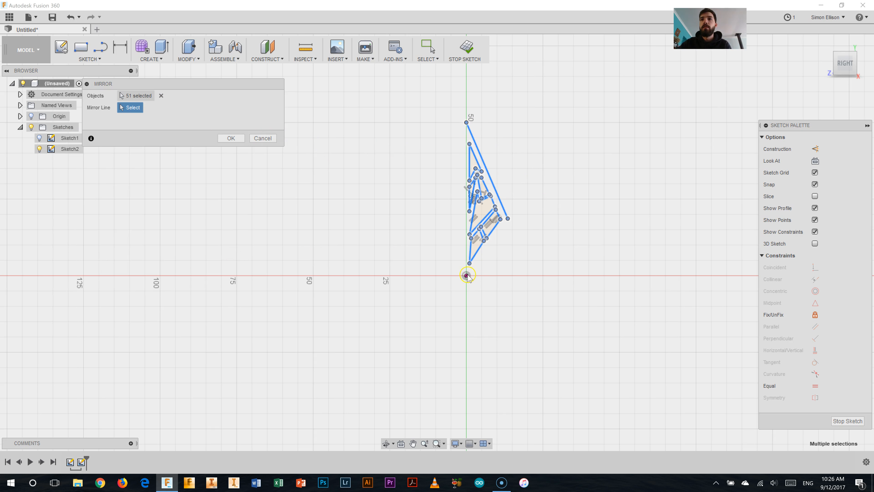
click(269, 137)
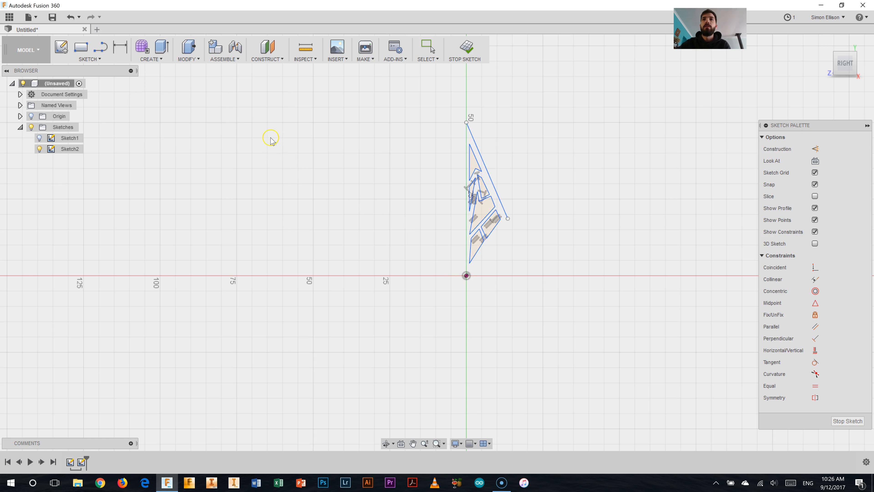
Draw a 50 mm vertical line from the origin up to the segment's top vertex.
key(l)
click(467, 276)
click(467, 123)
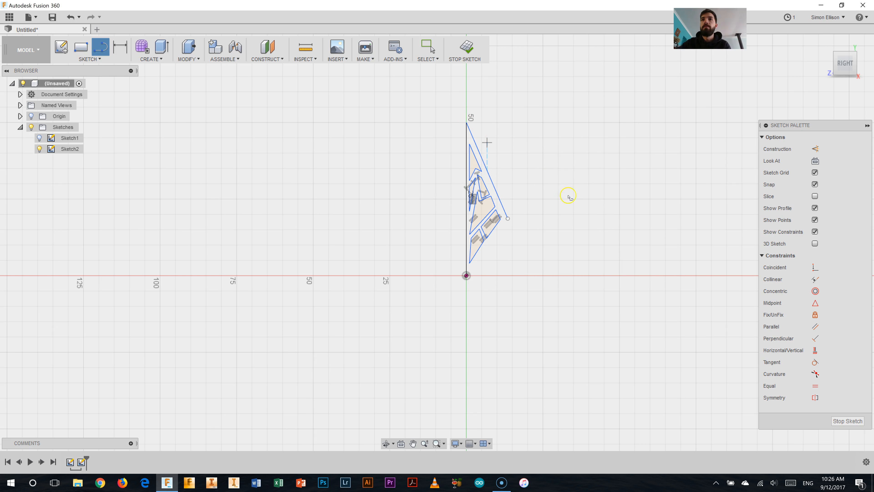
Mirror the cut-out shapes and the slanted outer edge about the vertical centre line.
click(90, 59)
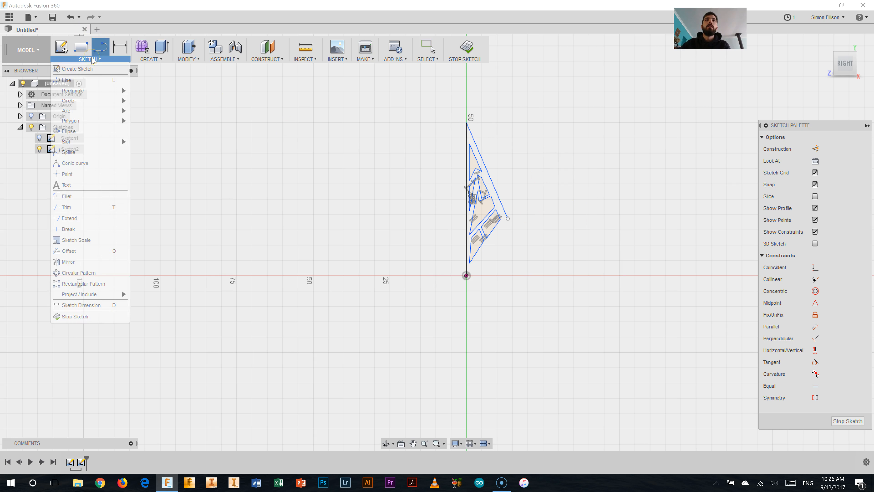
click(74, 262)
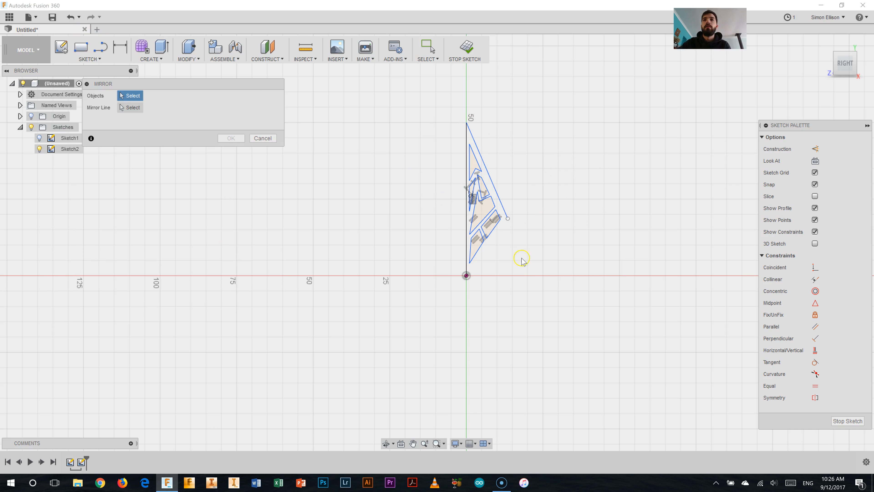
drag(518, 258, 470, 127)
scroll(490, 164, up, 1)
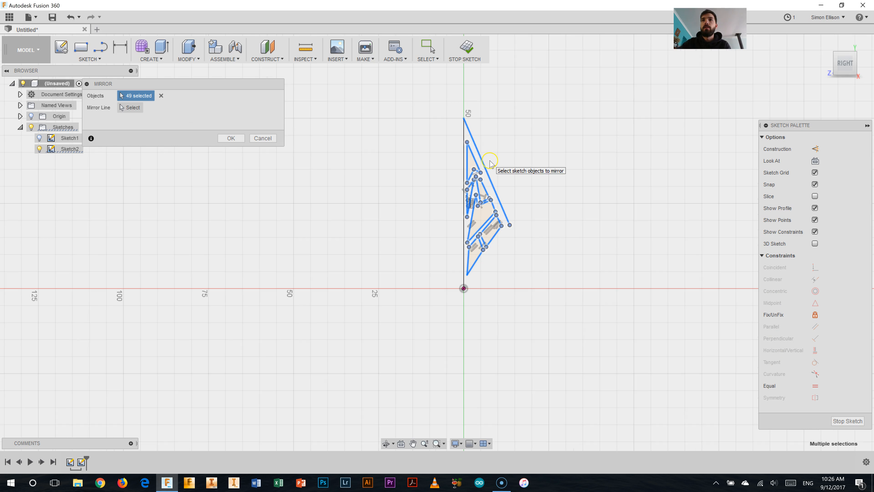
click(137, 108)
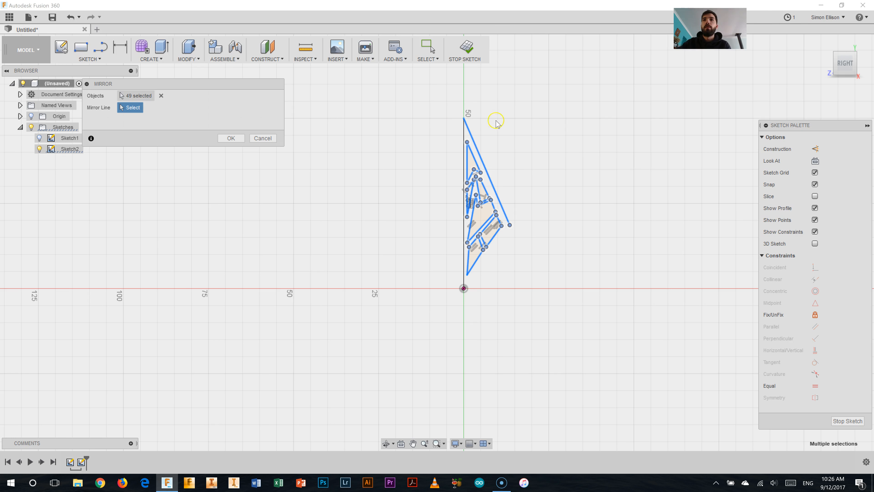
click(464, 136)
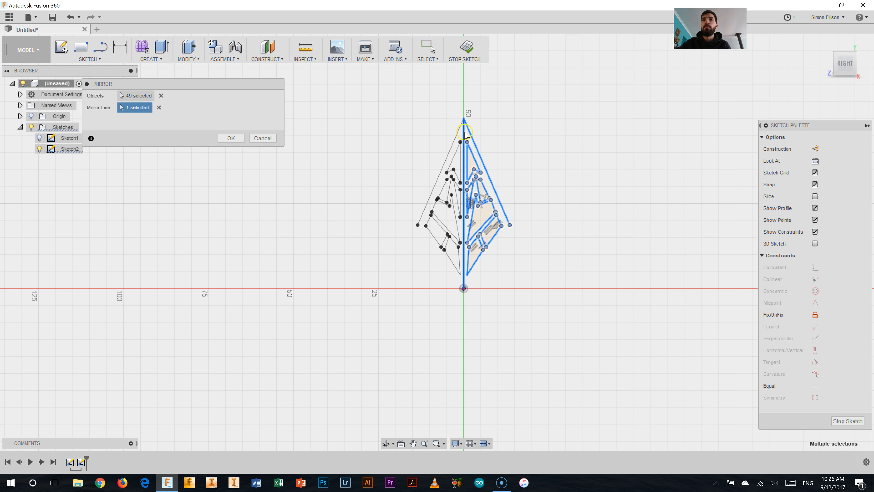
click(233, 138)
Delete the vertical centre line between the two mirrored halves.
scroll(479, 185, up, 3)
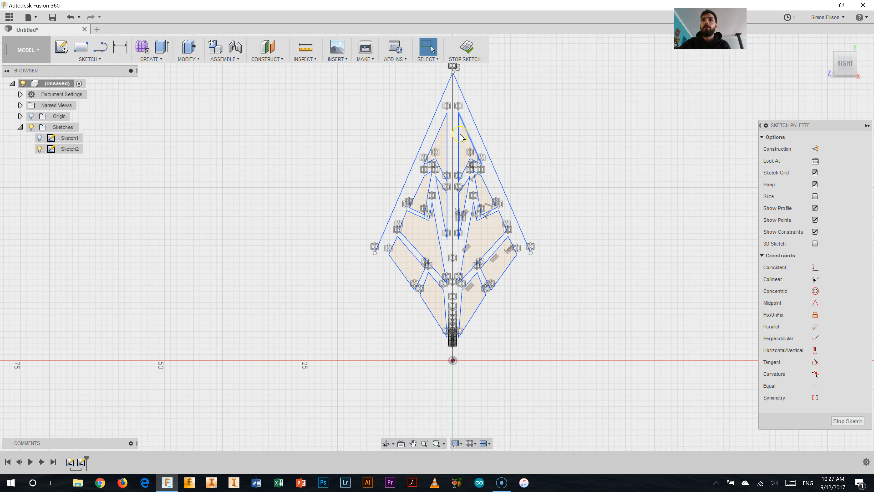
click(453, 140)
right_click(454, 139)
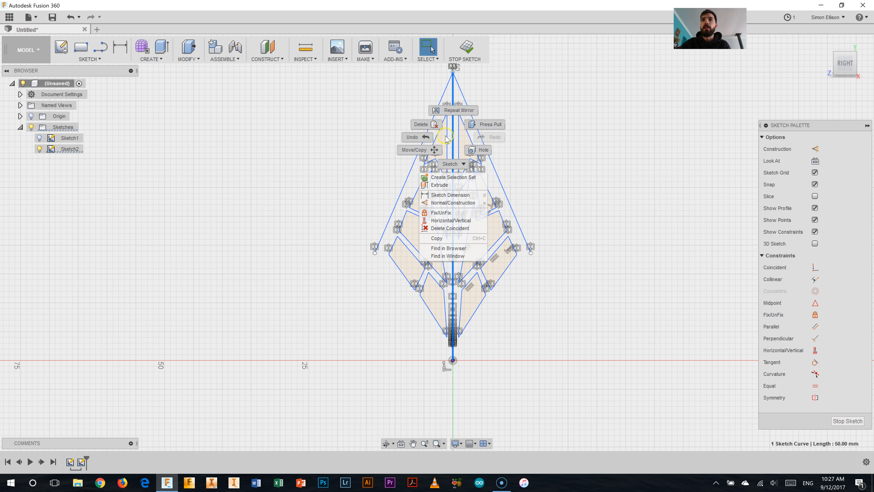
click(422, 100)
Create a full circular pattern of both mirrored halves around the origin with a quantity of 5.
scroll(434, 148, down, 2)
scroll(434, 148, down, 1)
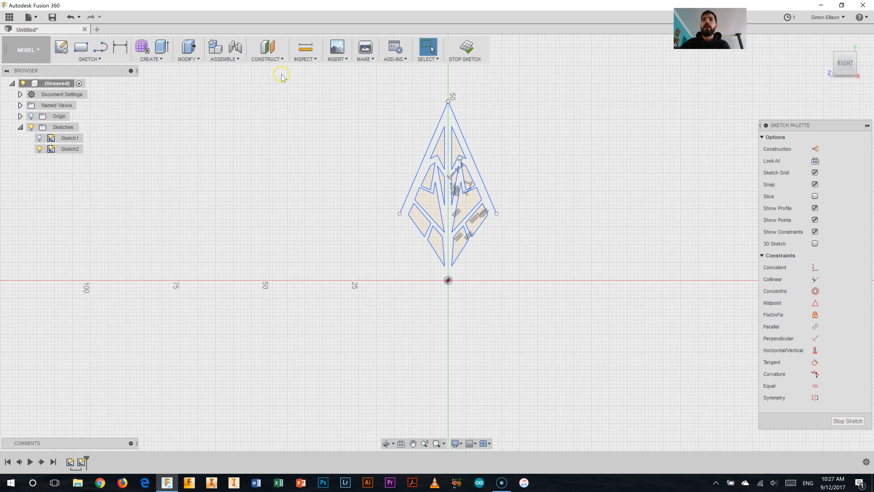
click(90, 59)
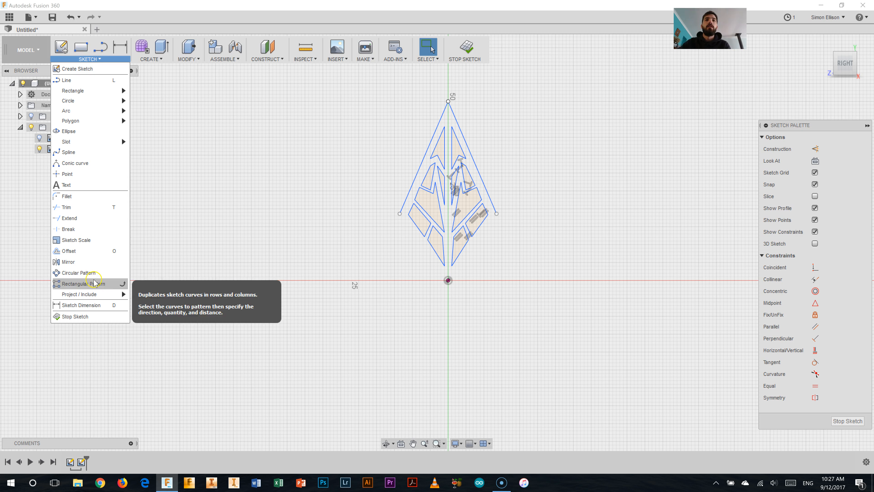
click(104, 272)
mouse_move(599, 432)
mouse_down()
mouse_move(329, 118)
mouse_move(329, 85)
mouse_up()
click(133, 107)
click(448, 280)
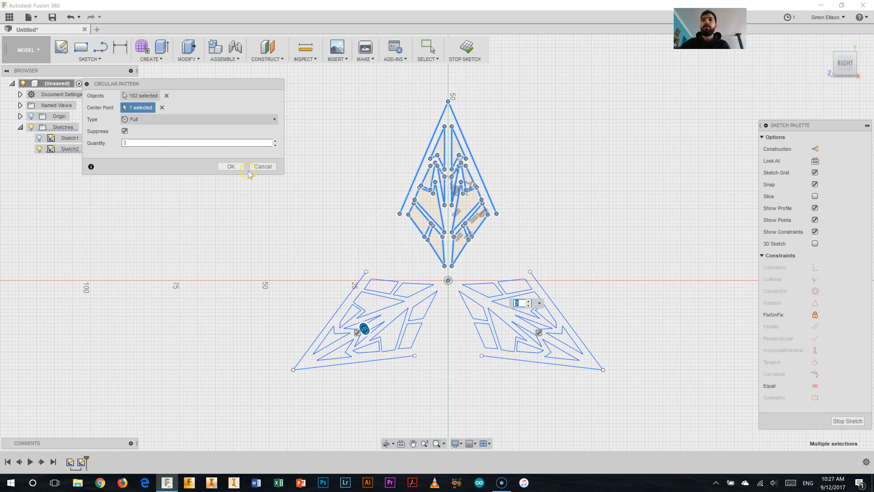
click(183, 143)
text(5)
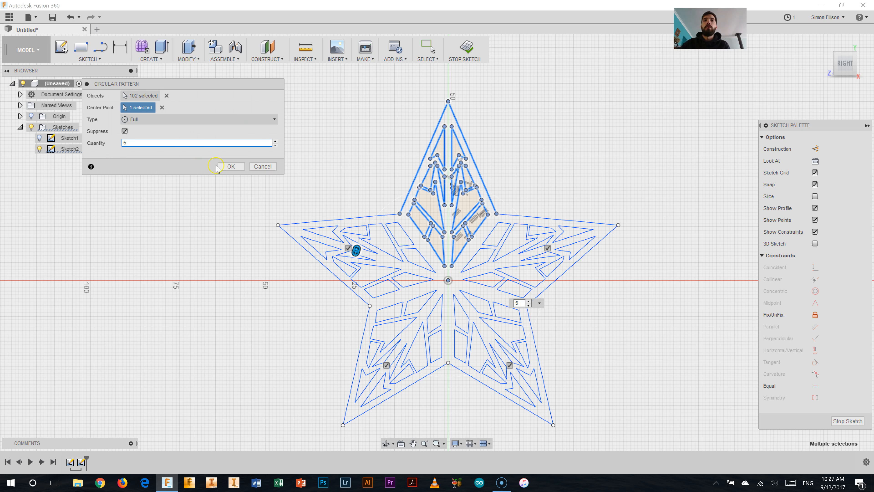
click(224, 167)
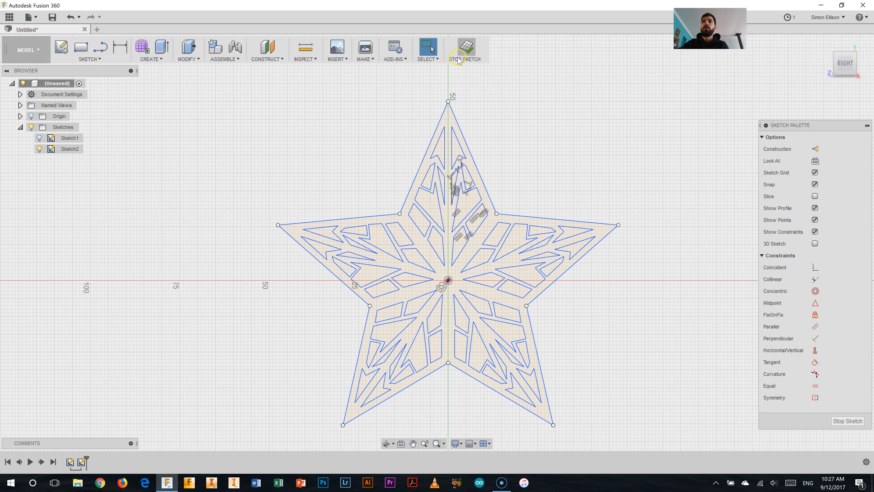
Finish the sketch and reopen Sketch2 for editing.
click(466, 52)
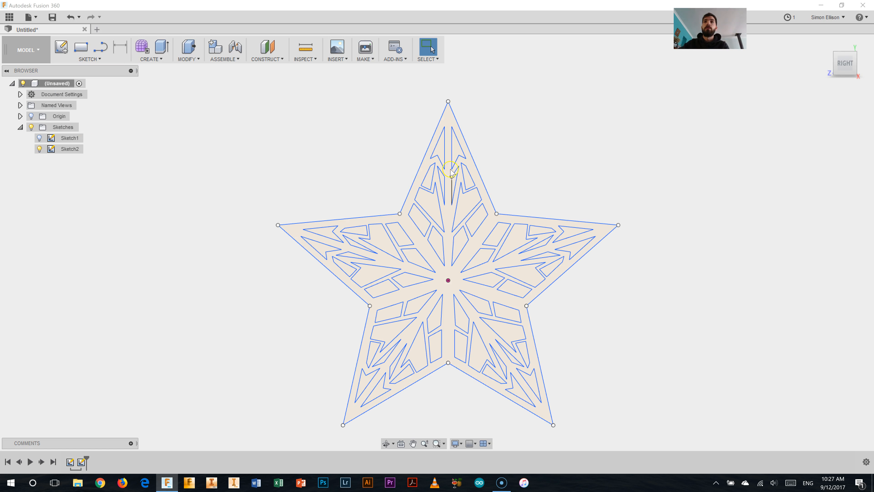
right_click(60, 148)
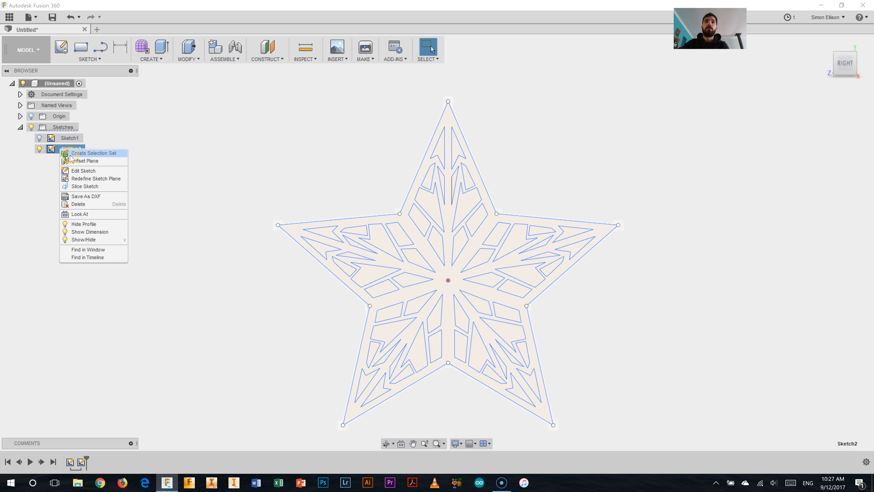
click(79, 171)
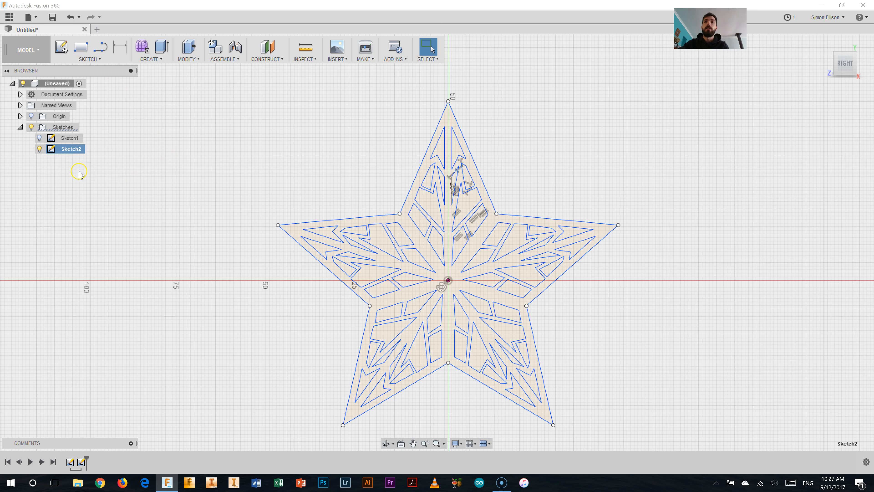
Draw a 2.5 mm diameter center-diameter circle on the vertical axis between the star's top tip and the uppermost cut-outs.
click(88, 59)
mouse_move(89, 101)
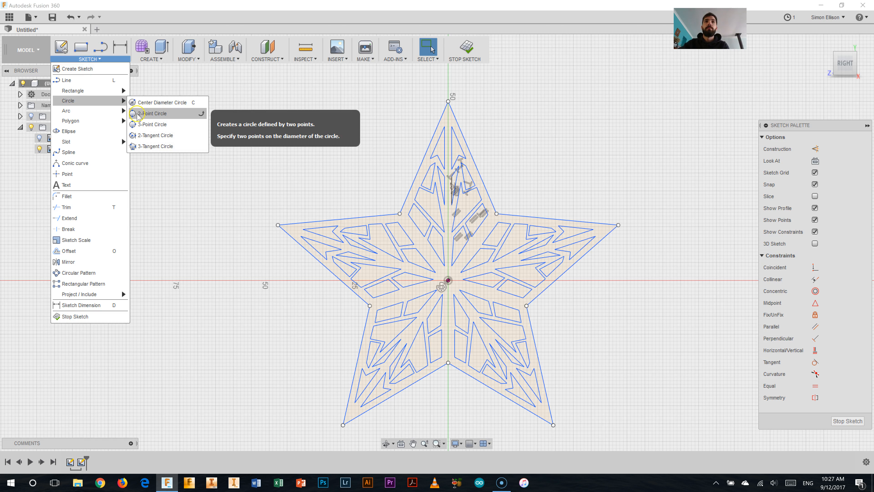
click(141, 103)
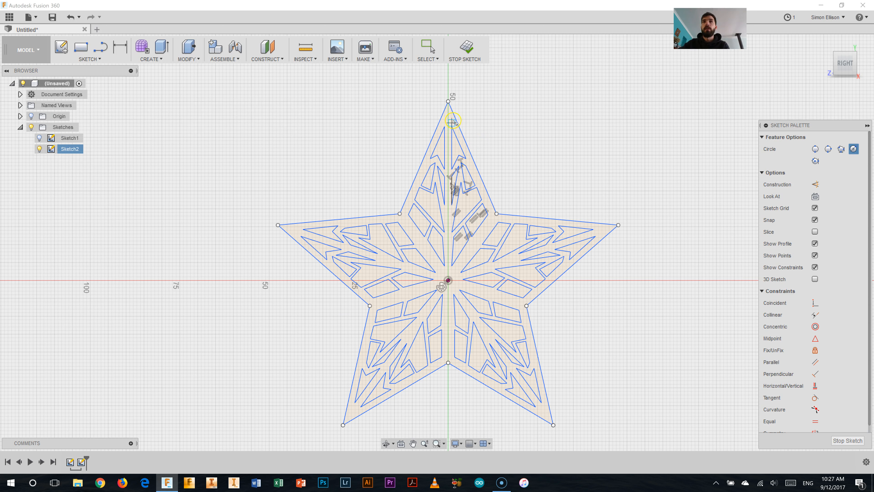
scroll(452, 124, up, 1)
scroll(452, 125, up, 3)
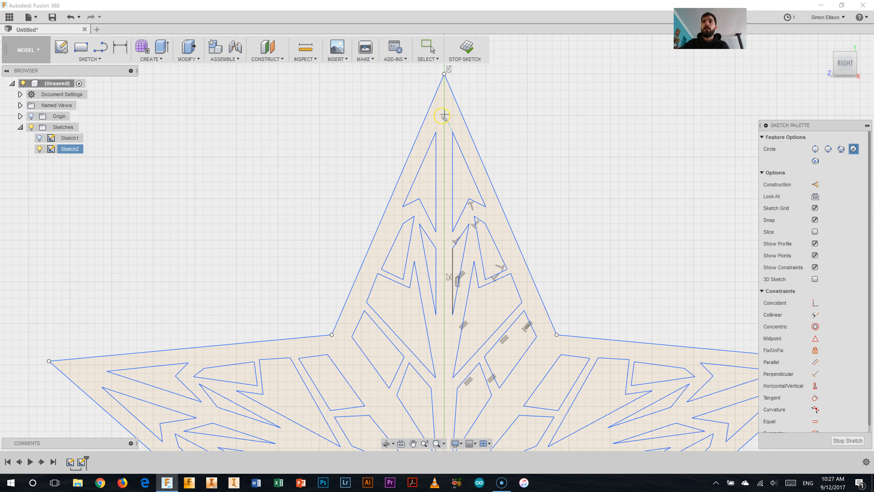
scroll(443, 117, up, 3)
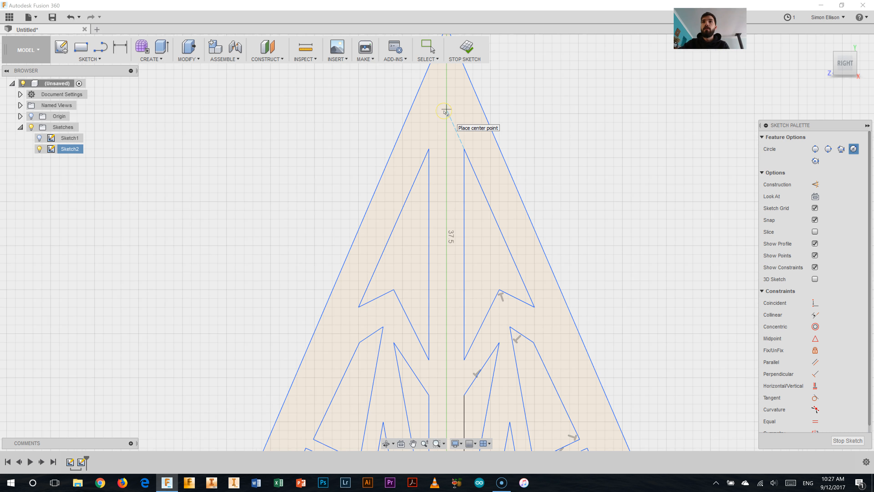
click(447, 109)
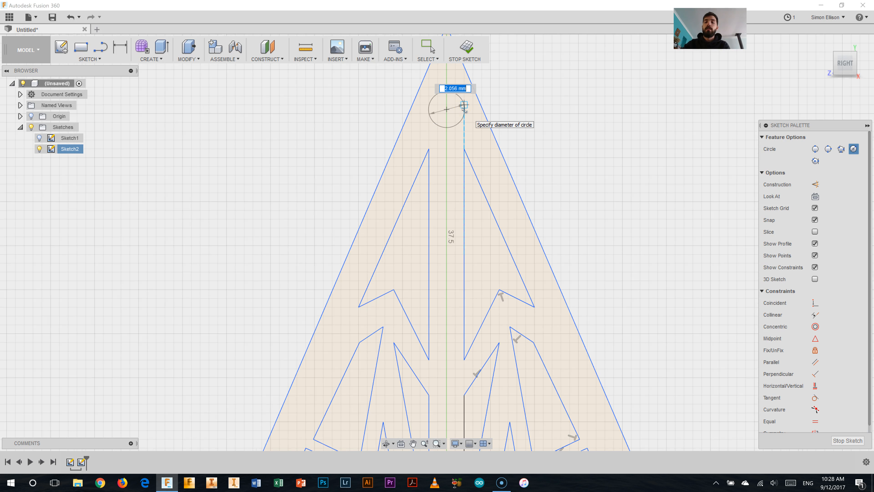
text(2.5)
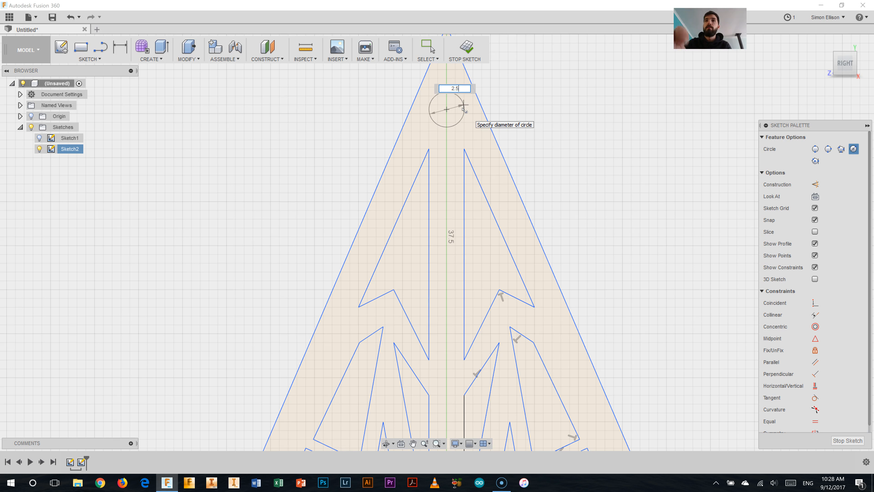
key(Tab)
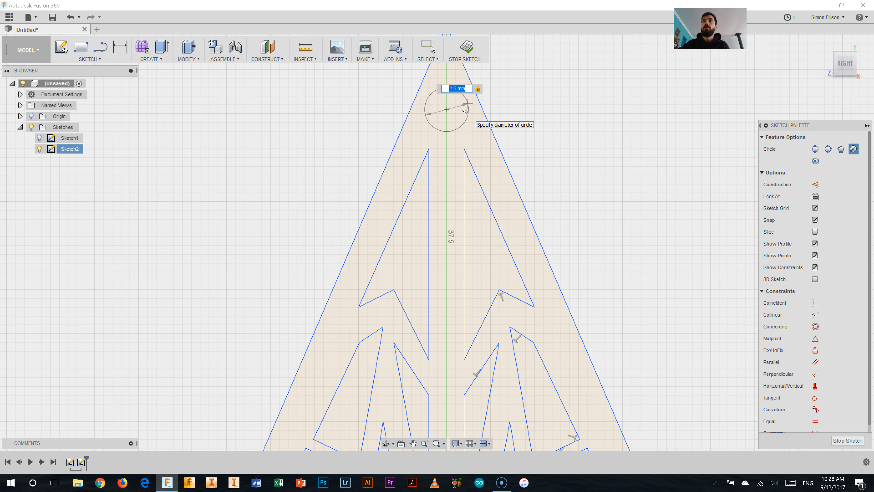
key(Return)
key(Escape)
Finish editing the star sketch with its hanging hole.
scroll(528, 172, down, 8)
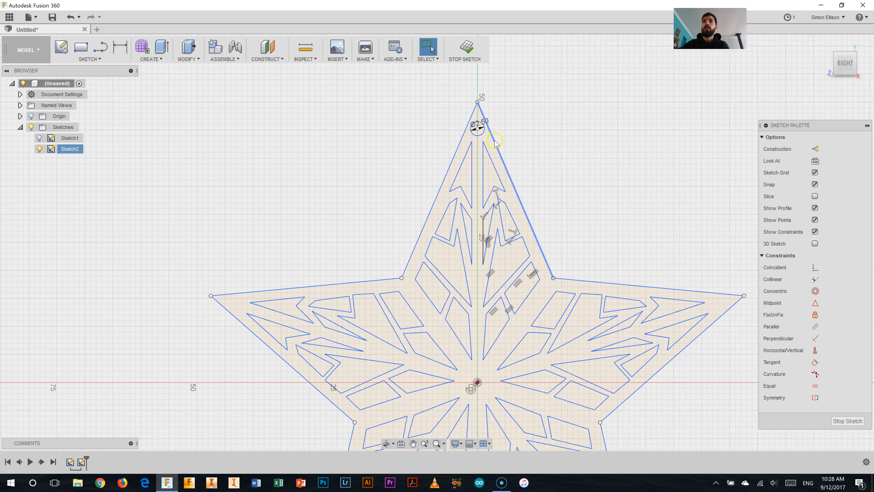
click(479, 48)
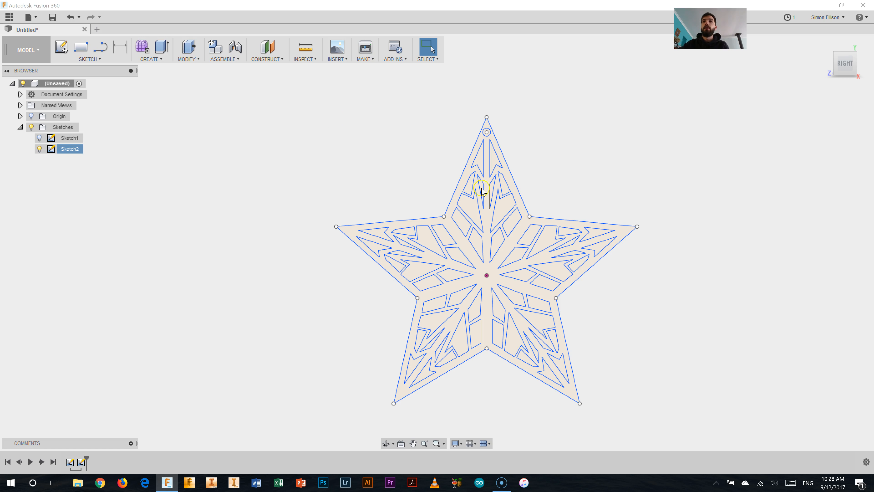
middle_drag(593, 201, 548, 187)
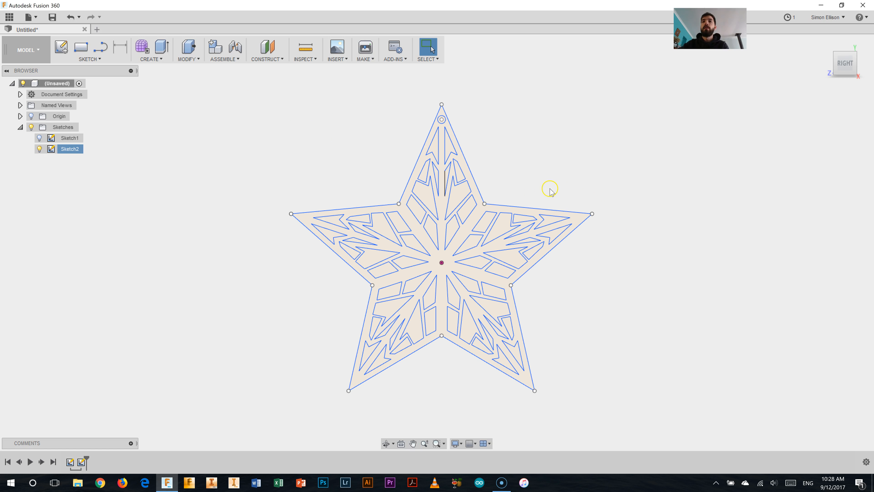